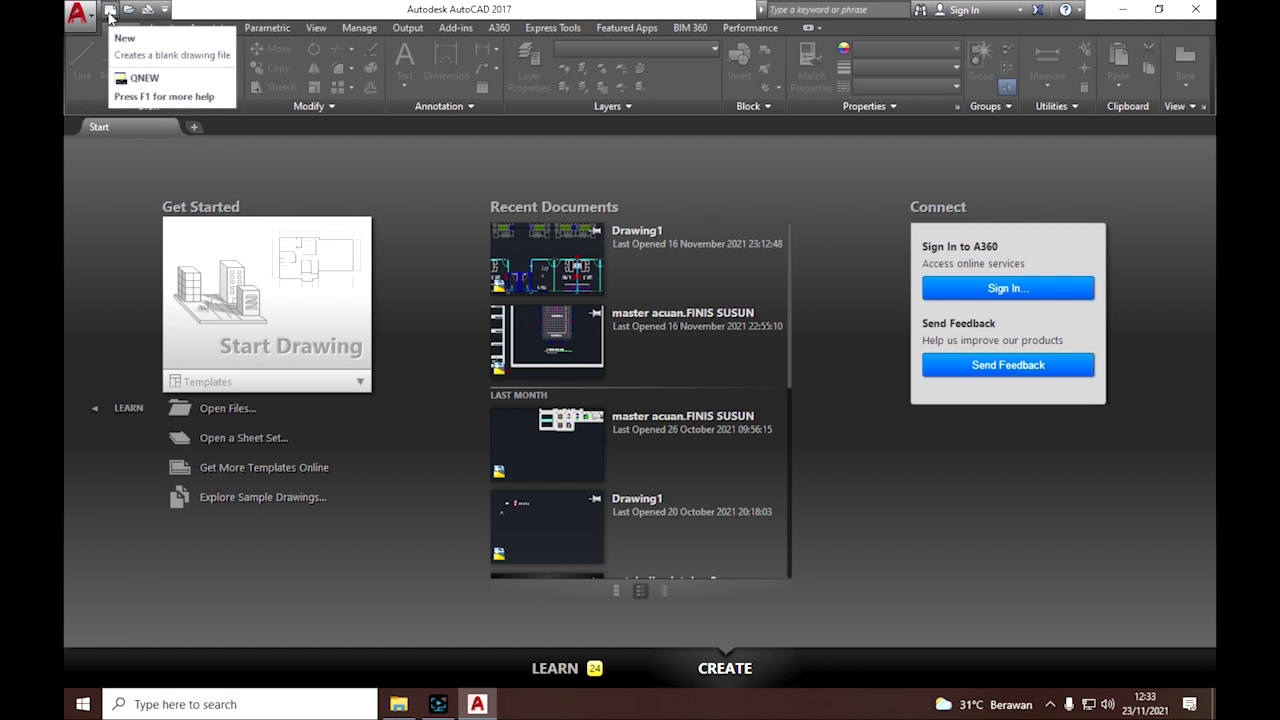
# - Create a new blank drawing and check how its empty drawing area zooms and pans
pyautogui.click(195, 128)
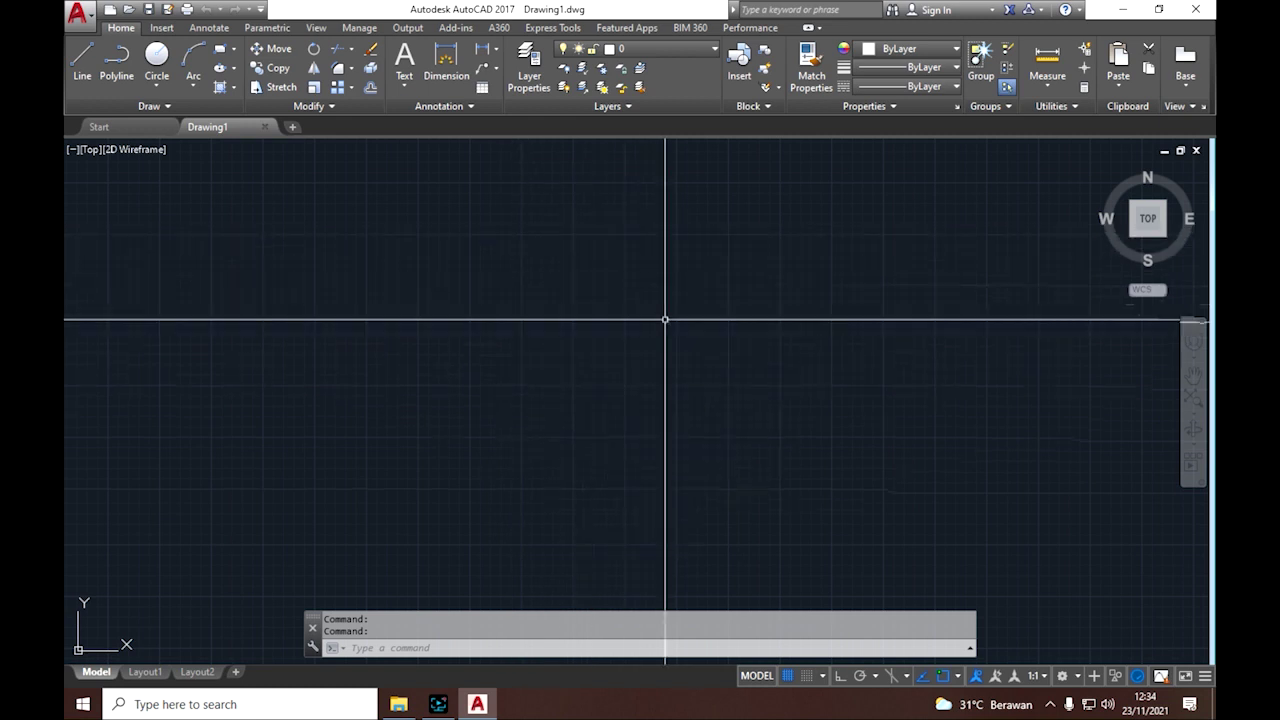
pyautogui.scroll(1, 591, 357)
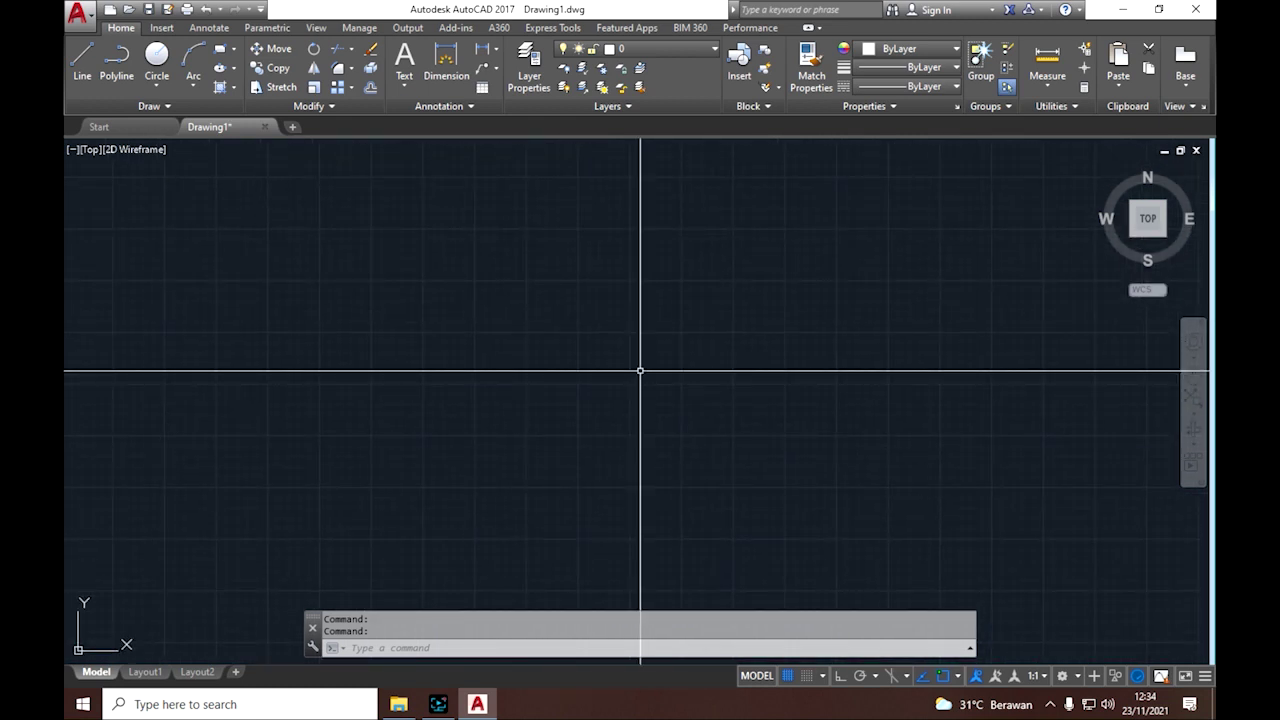
pyautogui.scroll(-1, 640, 370)
pyautogui.scroll(1, 640, 370)
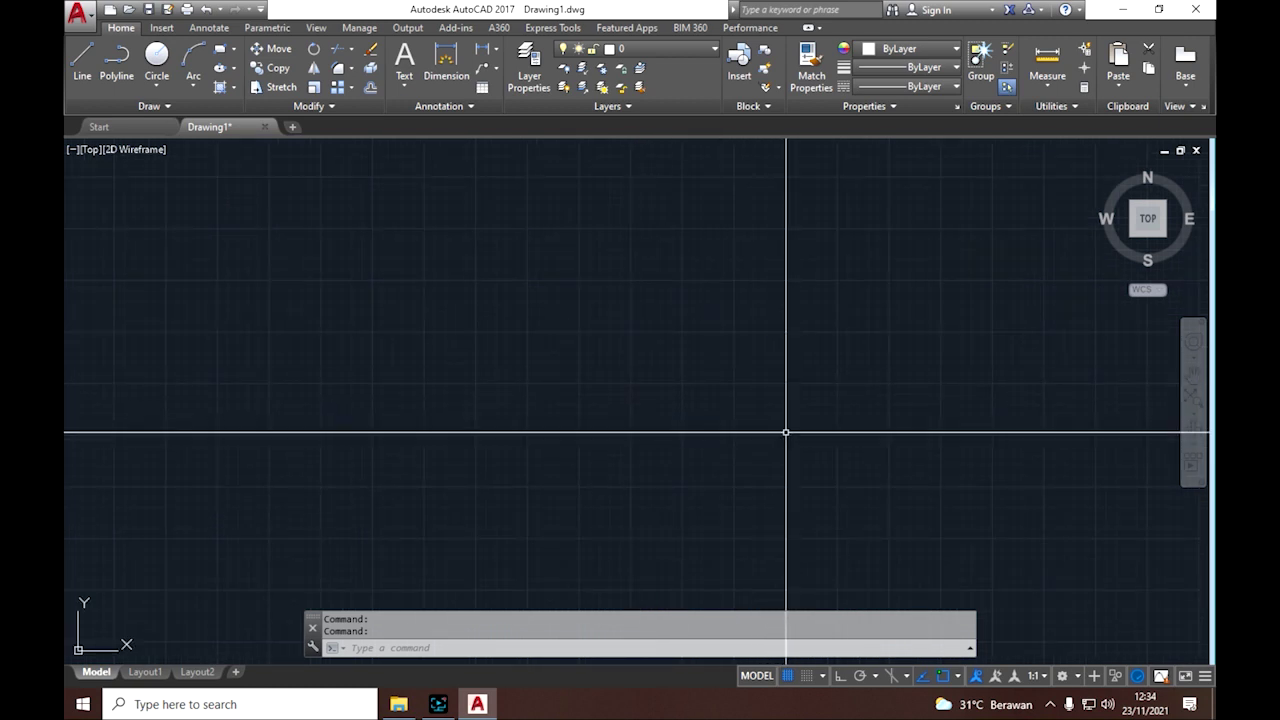
pyautogui.moveTo(767, 427)
pyautogui.mouseDown(button='middle')
pyautogui.moveTo(677, 311)
pyautogui.moveTo(770, 316)
pyautogui.moveTo(831, 391)
pyautogui.moveTo(774, 424)
pyautogui.mouseUp(button='middle')
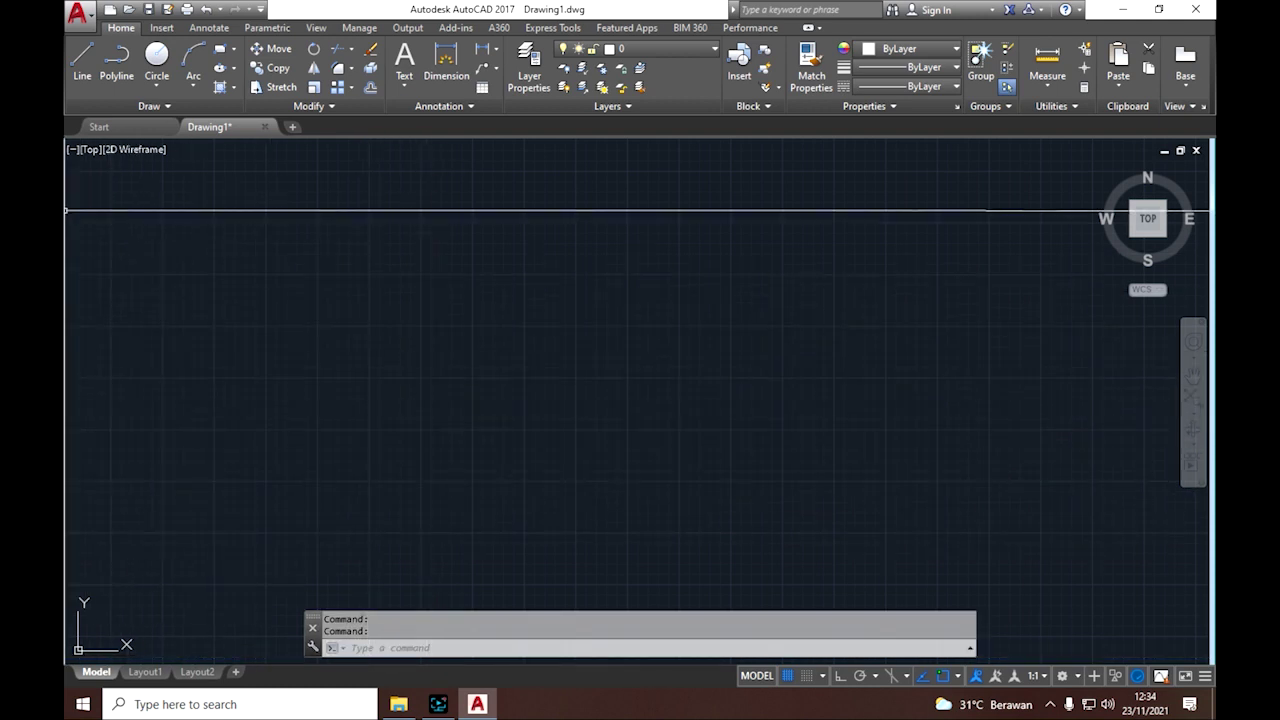
# - Draw a freehand open chain of nine connected line segments across the drawing area with the Line command
pyautogui.click(352, 647)
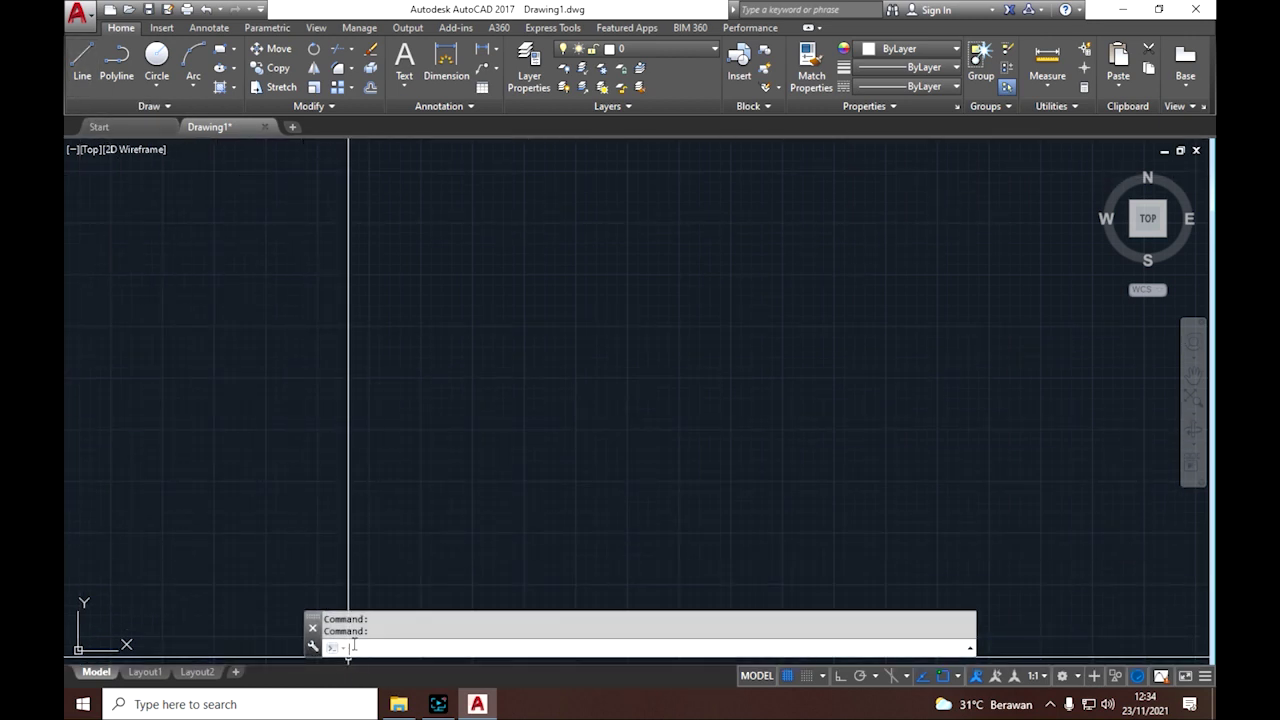
pyautogui.write('line')
pyautogui.press('Return')
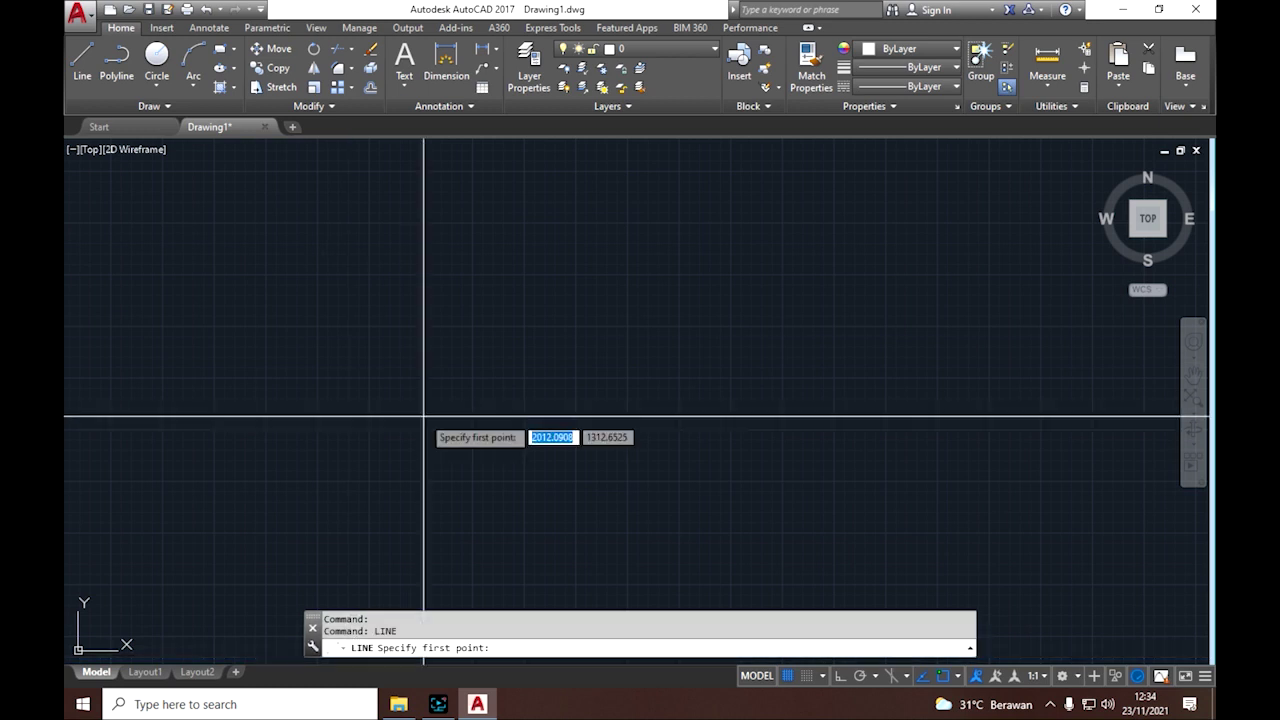
pyautogui.click(444, 350)
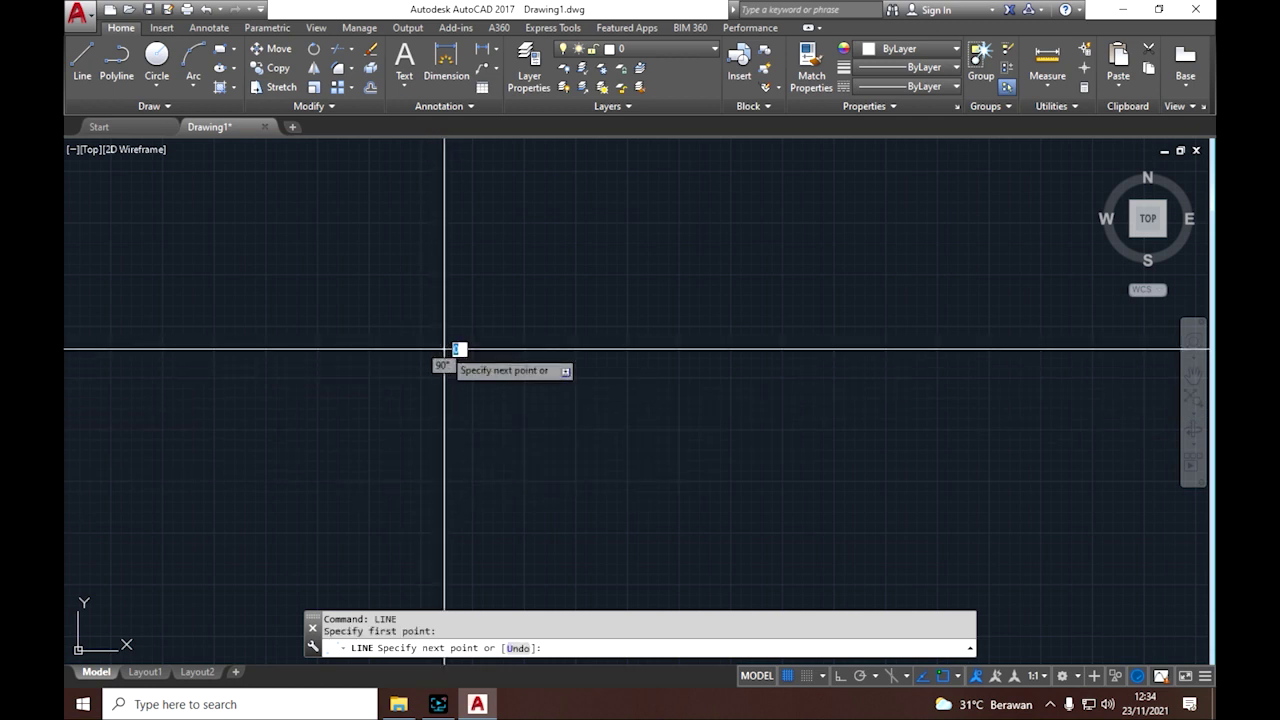
pyautogui.click(664, 364)
pyautogui.click(572, 486)
pyautogui.click(281, 446)
pyautogui.click(270, 283)
pyautogui.click(412, 207)
pyautogui.click(557, 191)
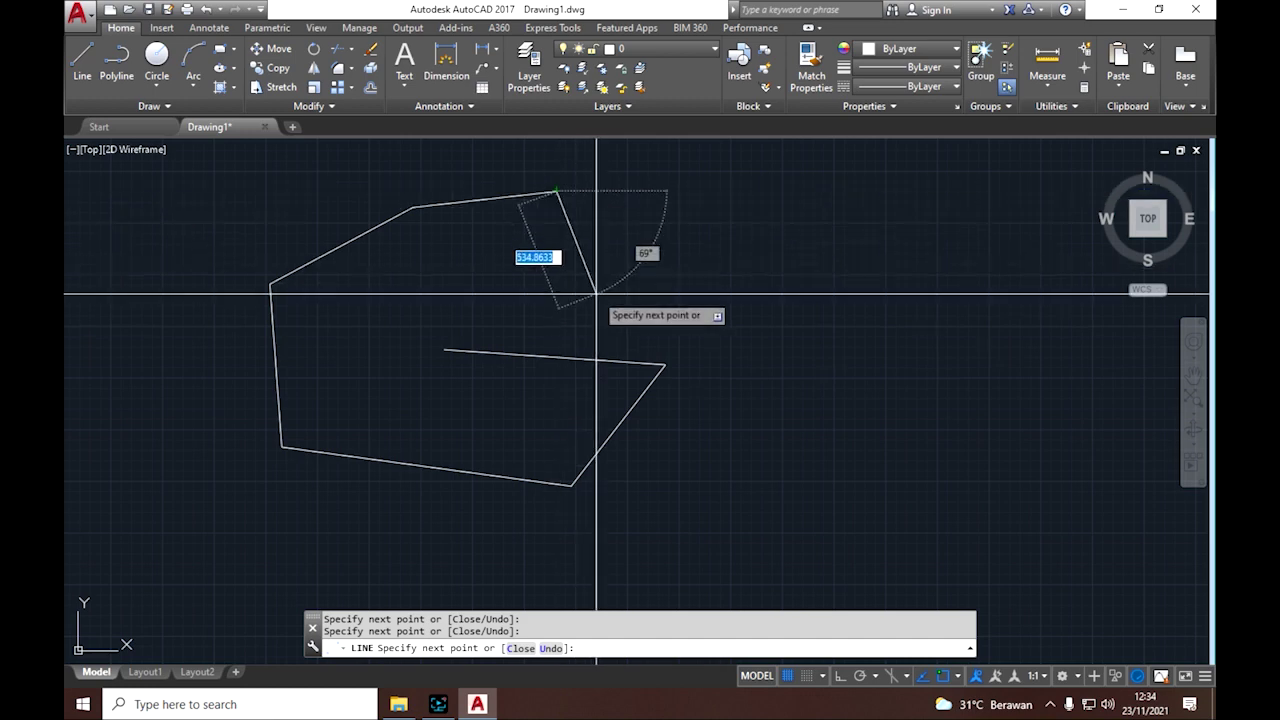
pyautogui.click(790, 276)
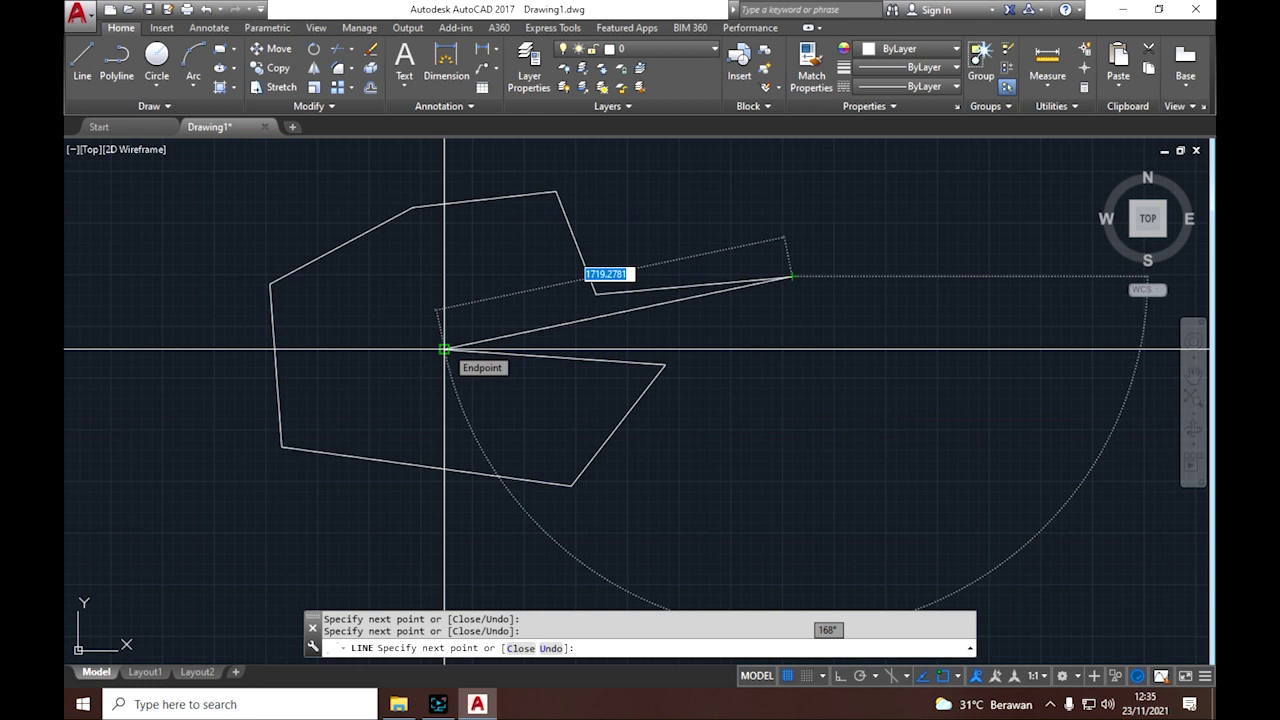
pyautogui.click(912, 405)
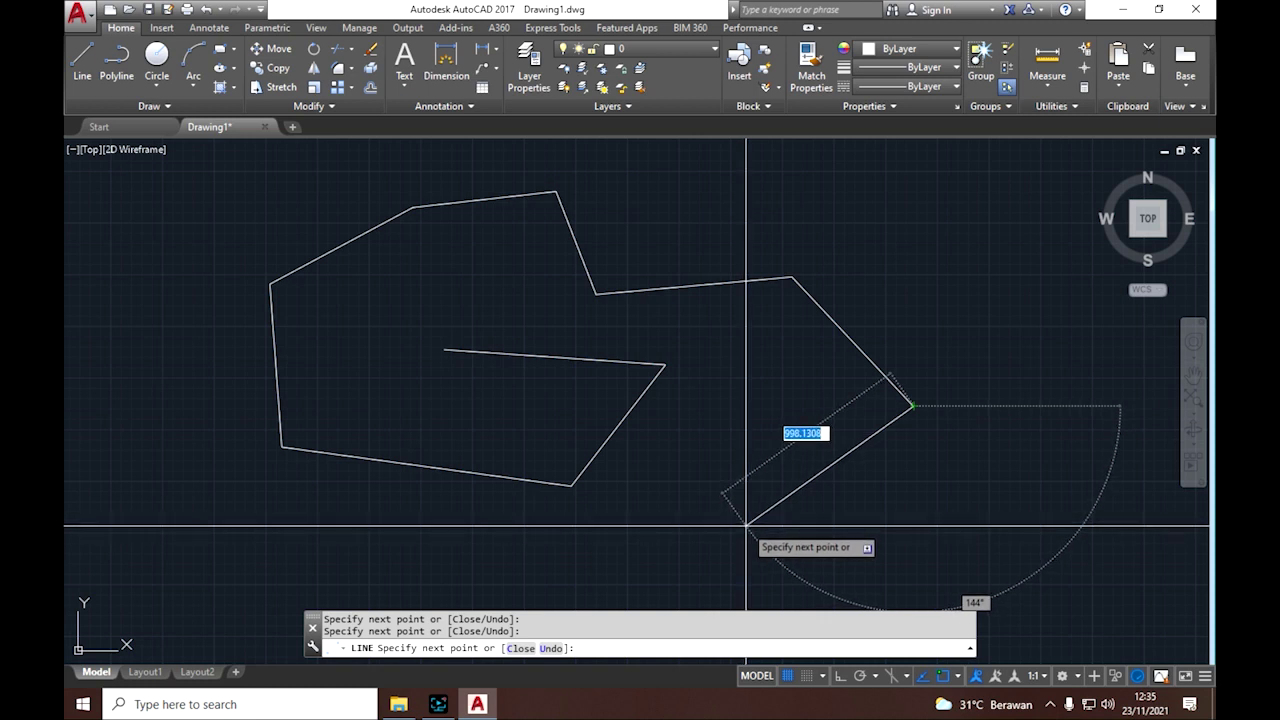
pyautogui.press('Return')
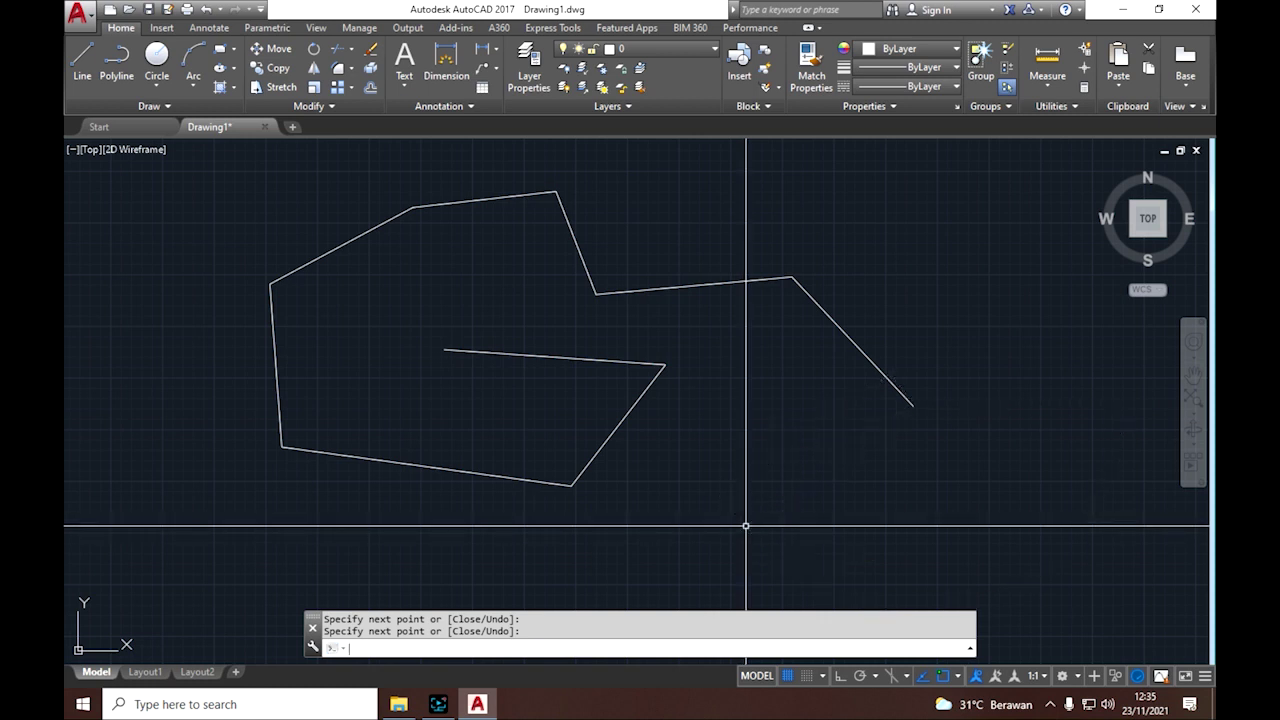
# - Draw a second open chain of three line segments in a U shape beside the first, ending with a vertical segment
pyautogui.scroll(-6, 690, 368)
pyautogui.scroll(6, 690, 372)
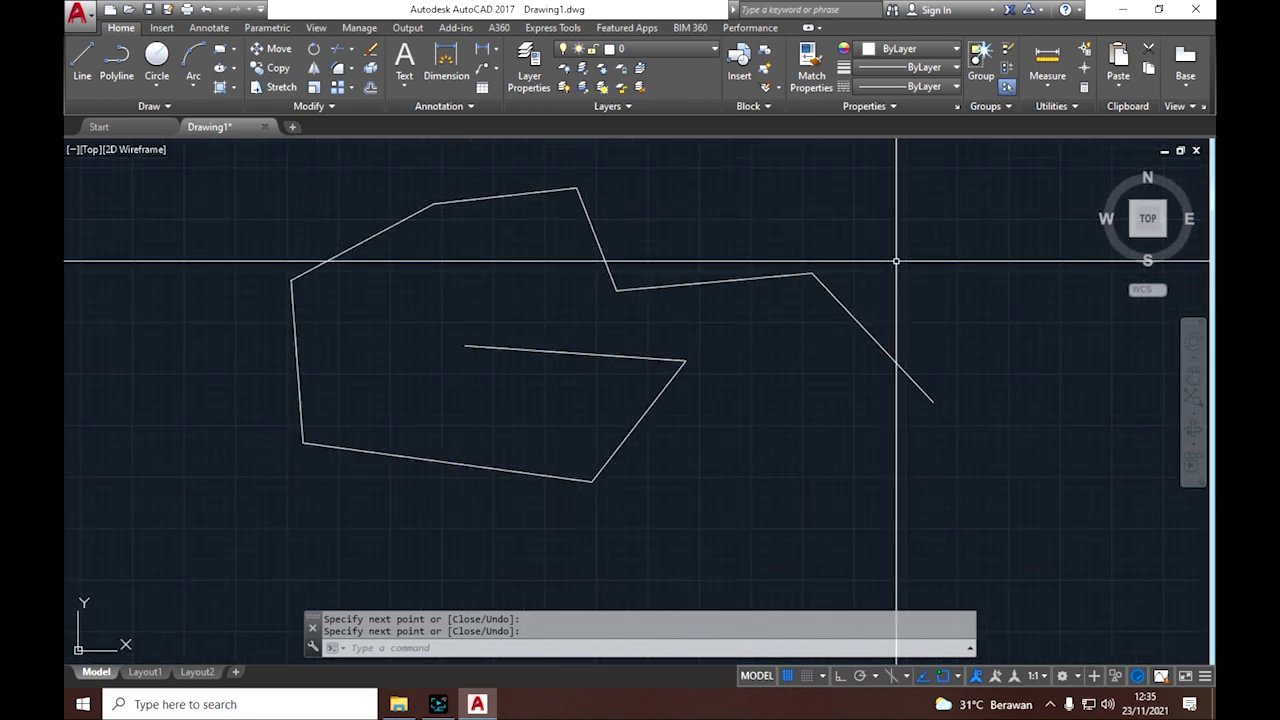
pyautogui.press('Return')
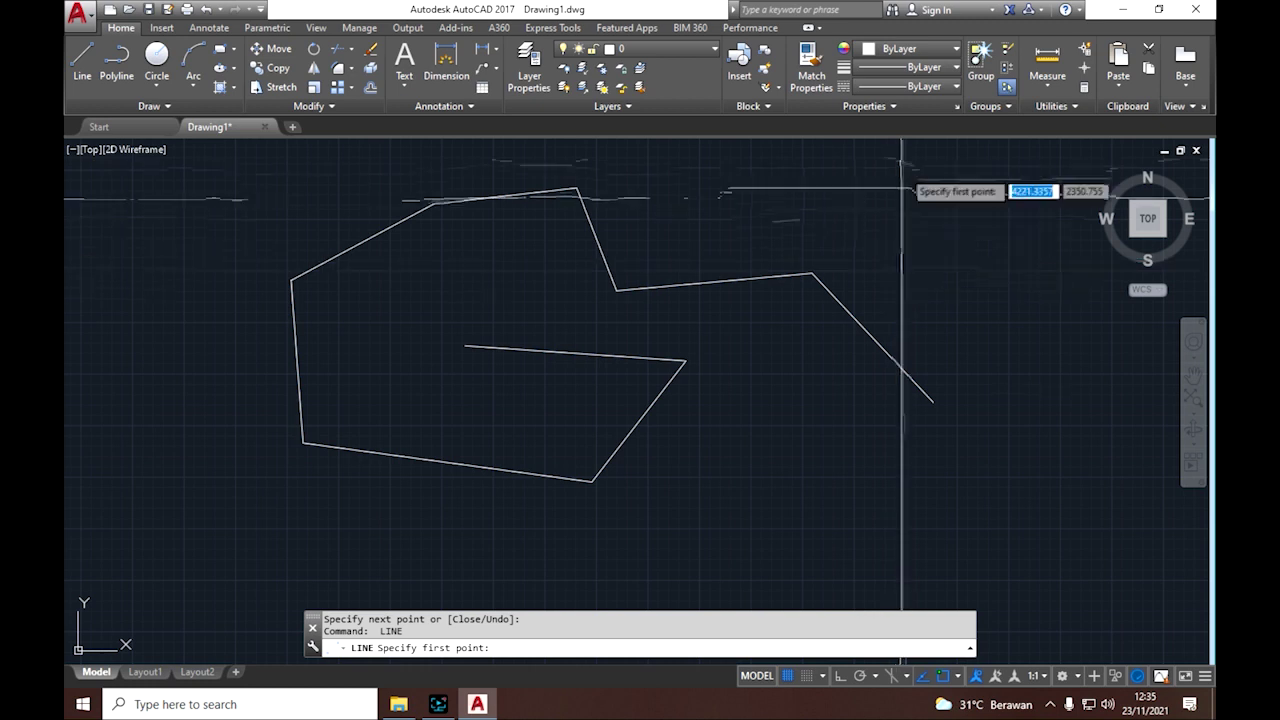
pyautogui.click(779, 337)
pyautogui.click(811, 466)
pyautogui.click(1018, 480)
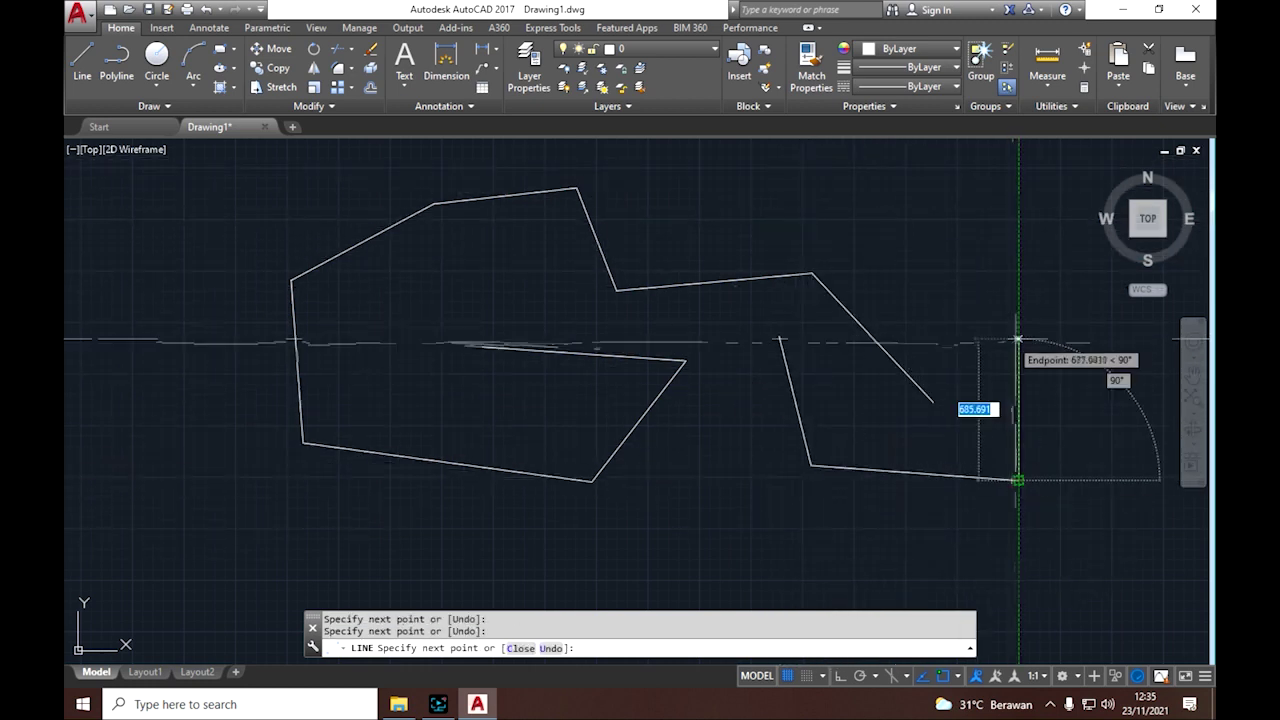
pyautogui.click(1013, 341)
pyautogui.press('Return')
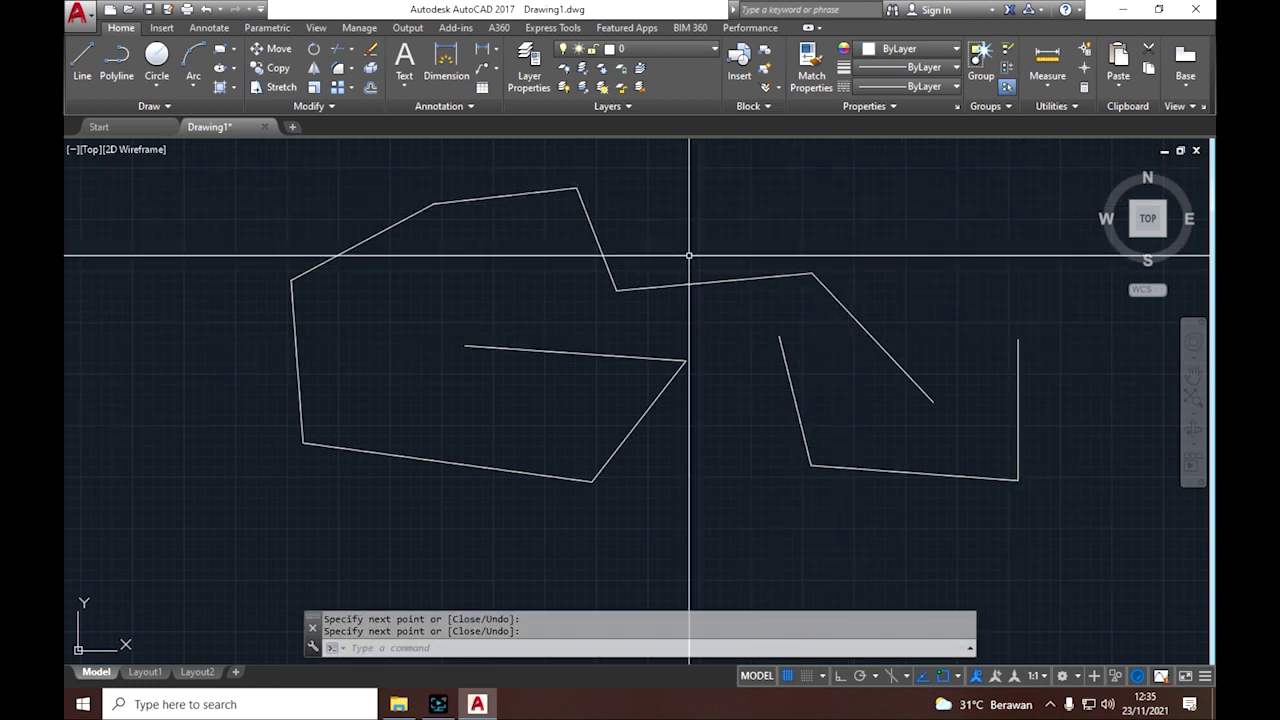
# - Select both line chains with one selection window and erase them
pyautogui.click(231, 186)
pyautogui.click(1050, 540)
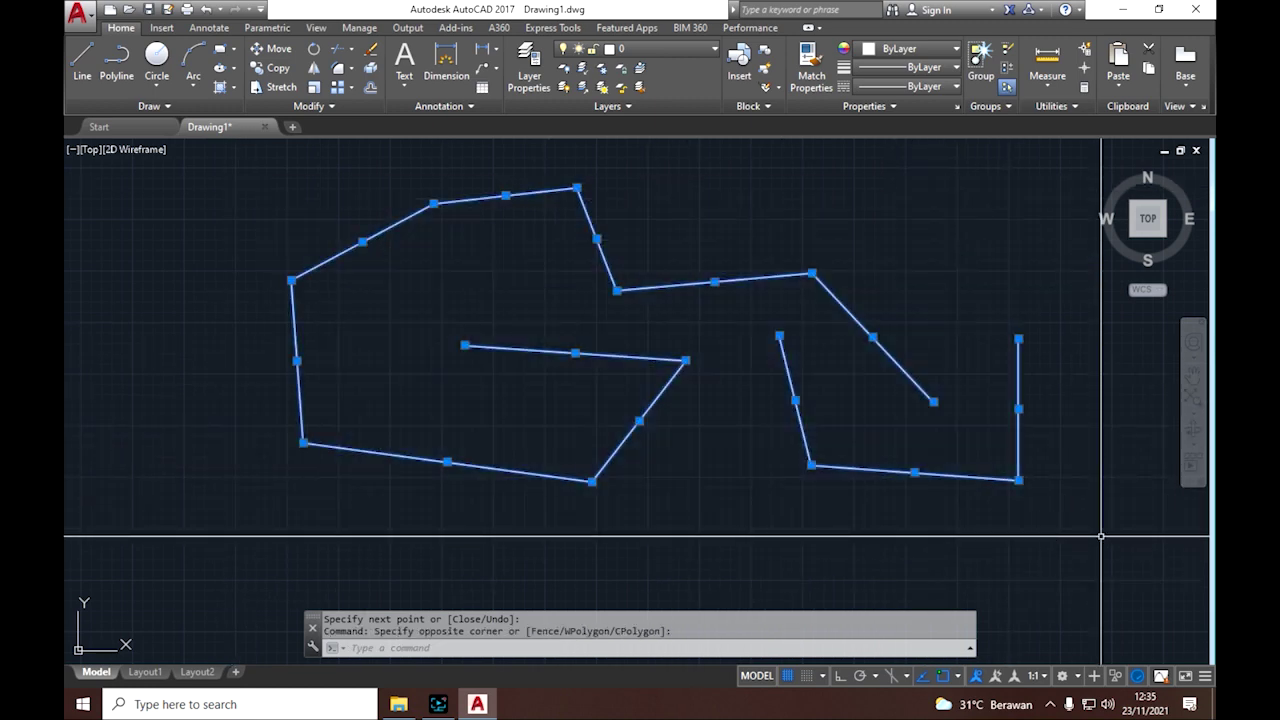
pyautogui.press('Delete')
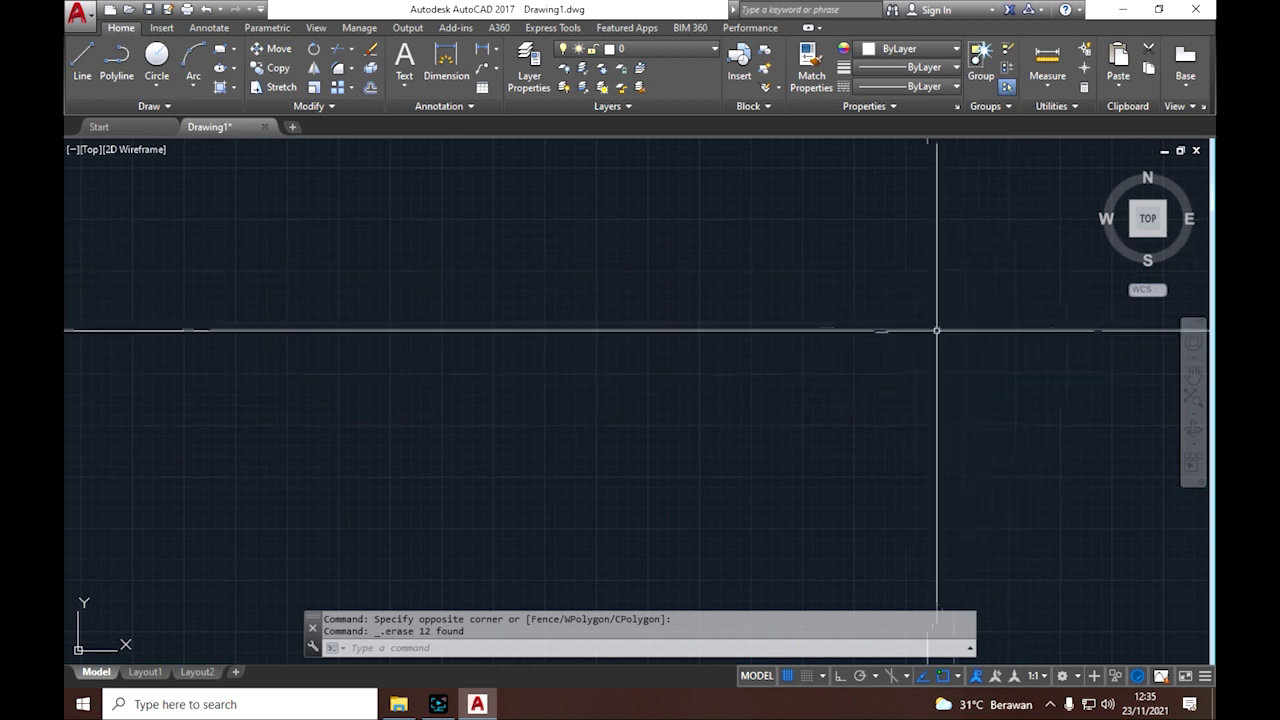
# - Explore the ViewCube by rotating the Top view and switching among the Right, Bottom and Back views
pyautogui.moveTo(1190, 184)
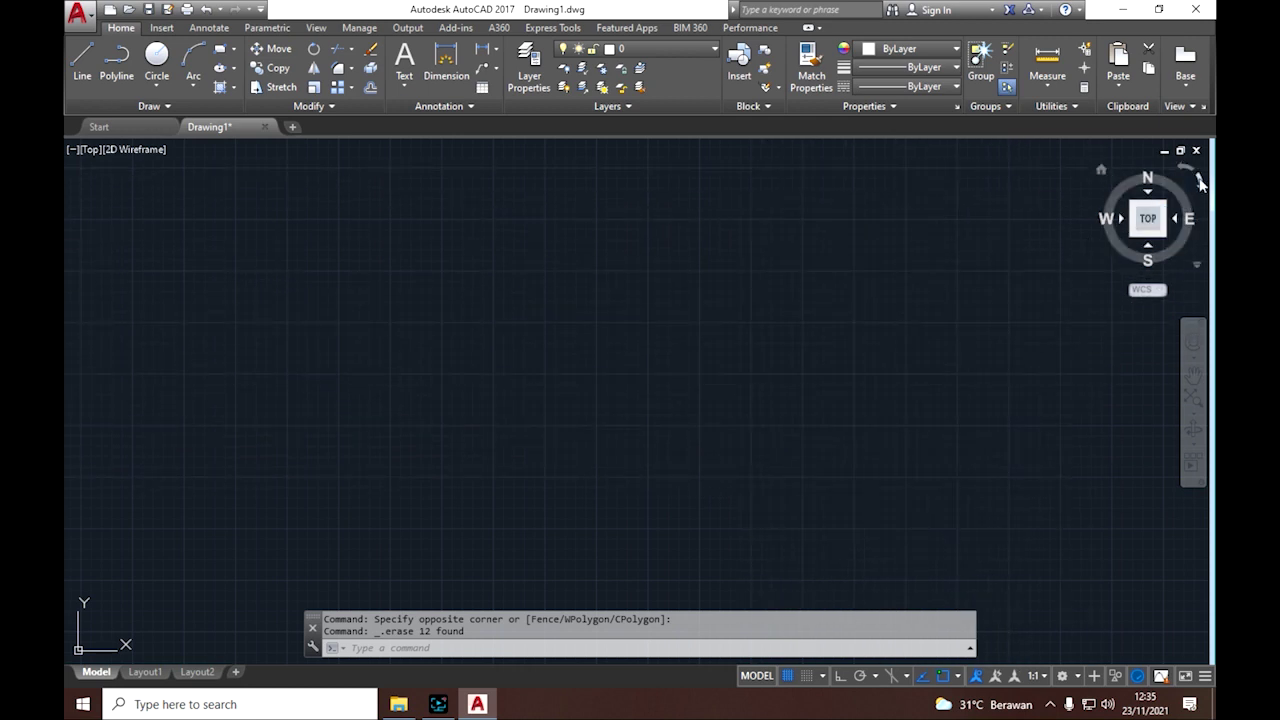
pyautogui.click(1190, 218)
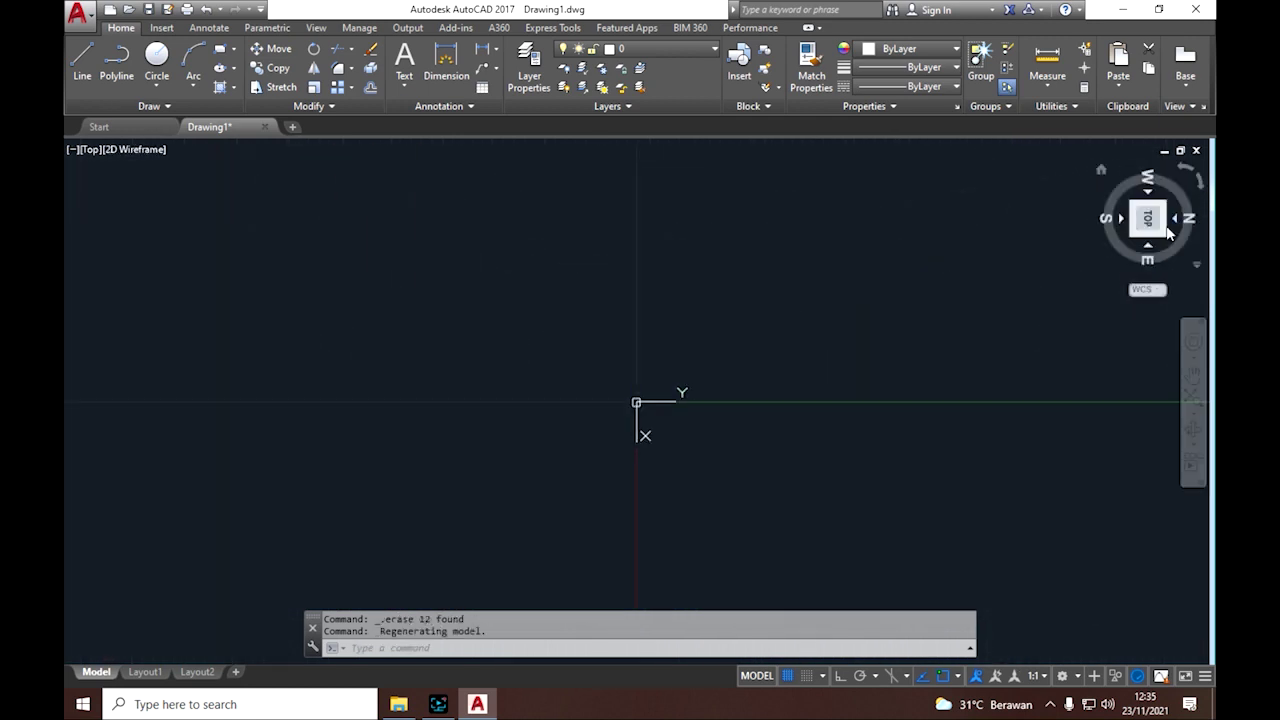
pyautogui.click(1177, 220)
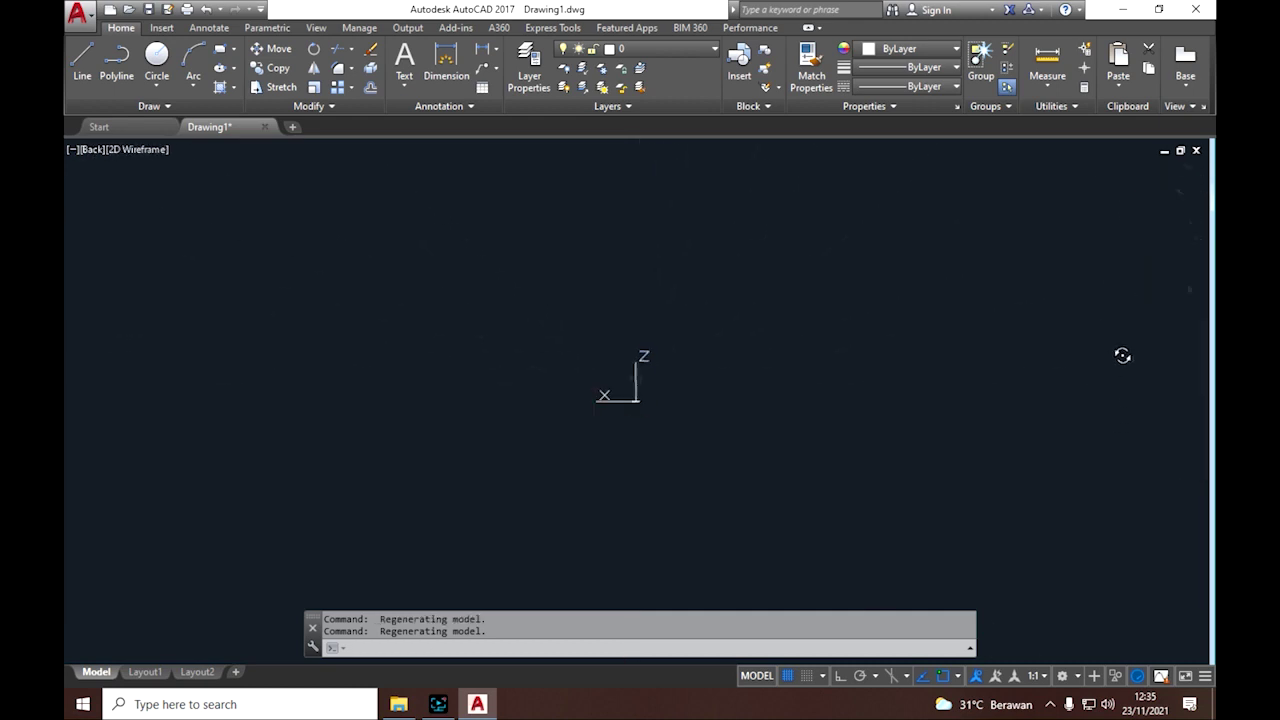
pyautogui.click(1121, 219)
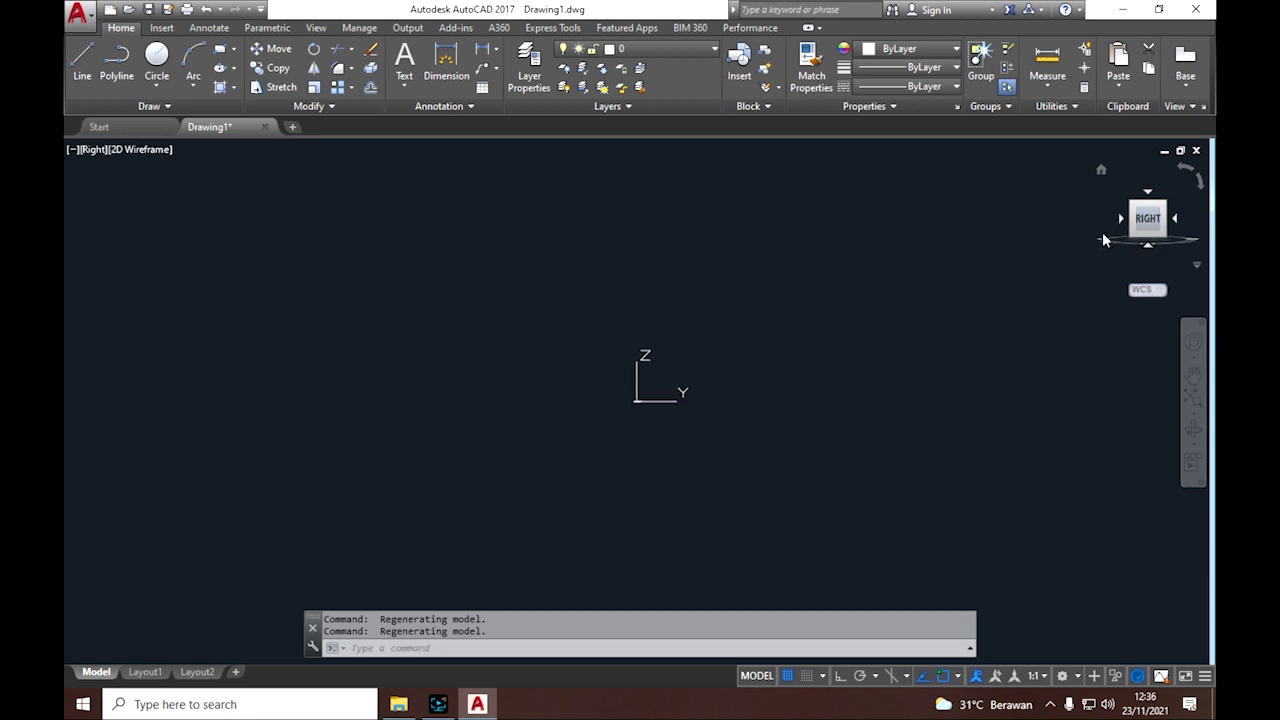
pyautogui.click(1184, 170)
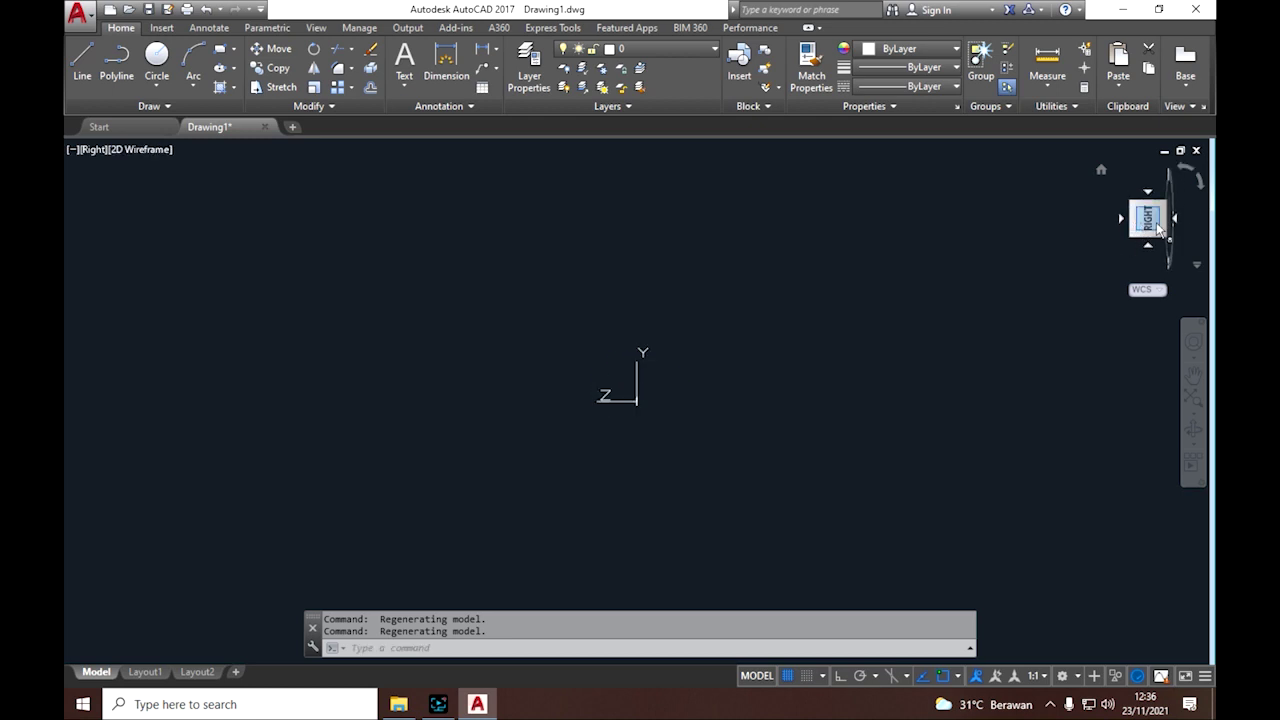
pyautogui.click(1178, 222)
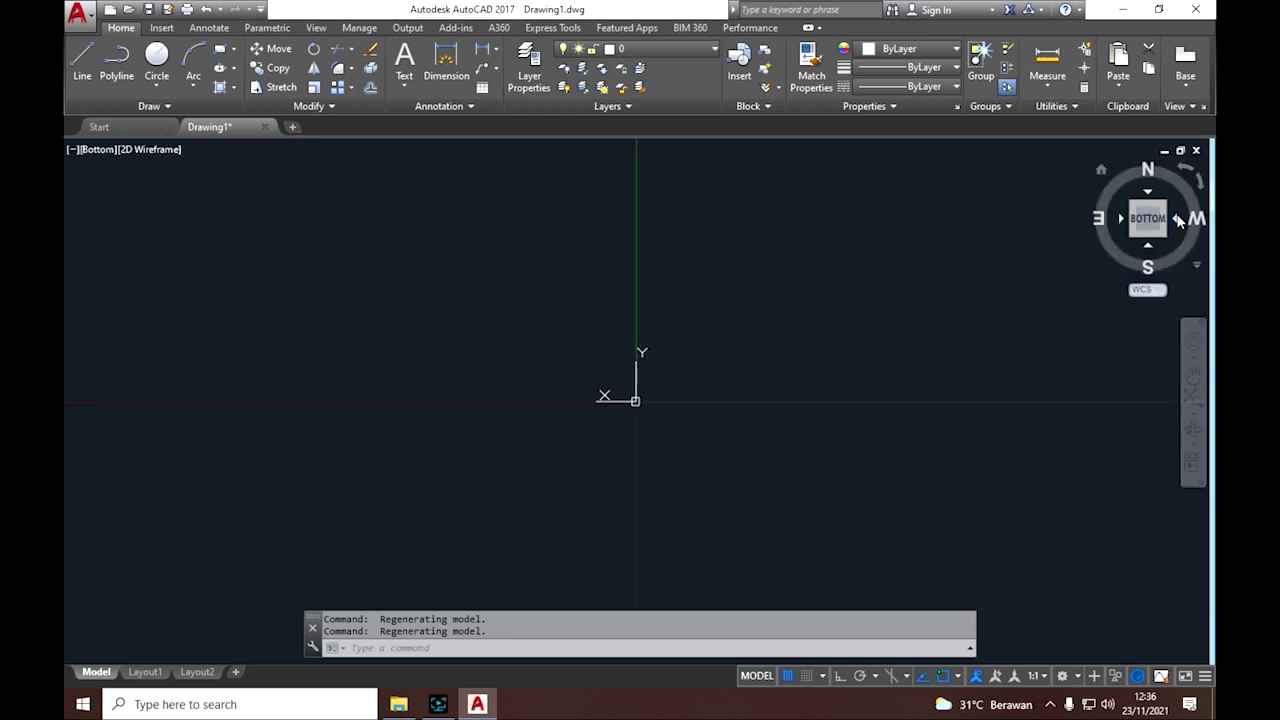
pyautogui.click(1149, 193)
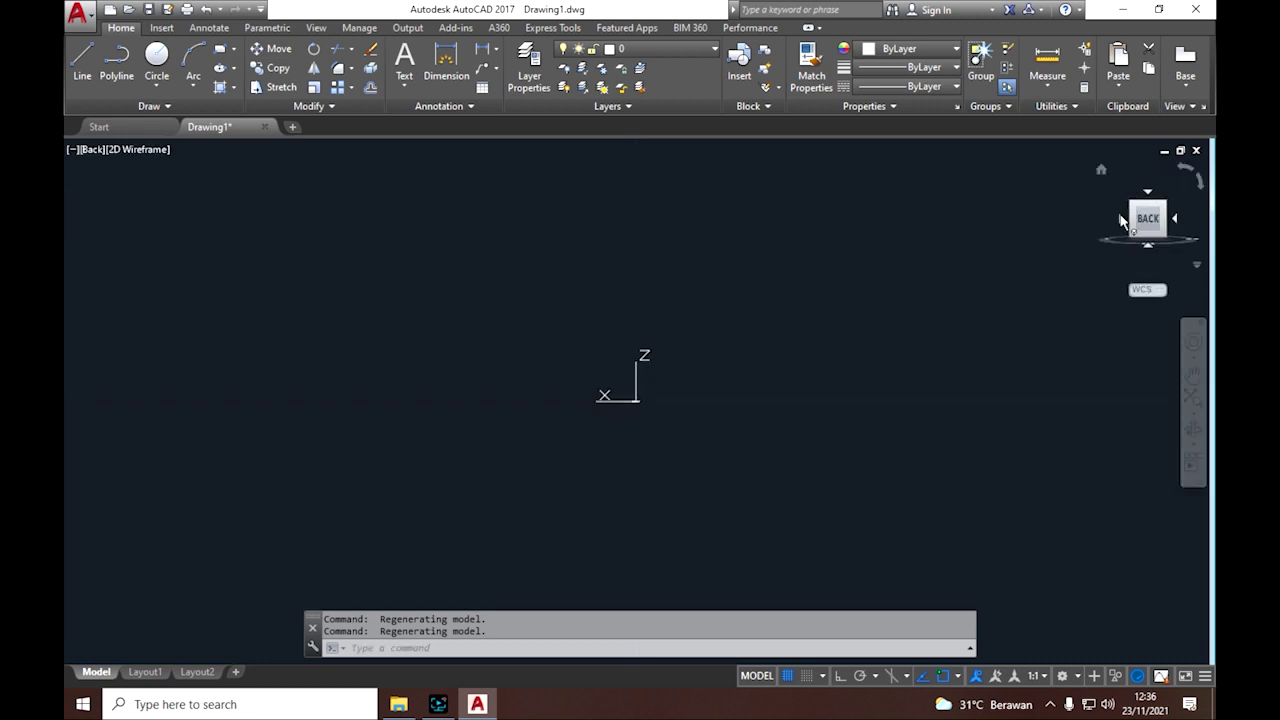
# - Close Drawing1 without saving the changes and create a new blank drawing
pyautogui.click(265, 127)
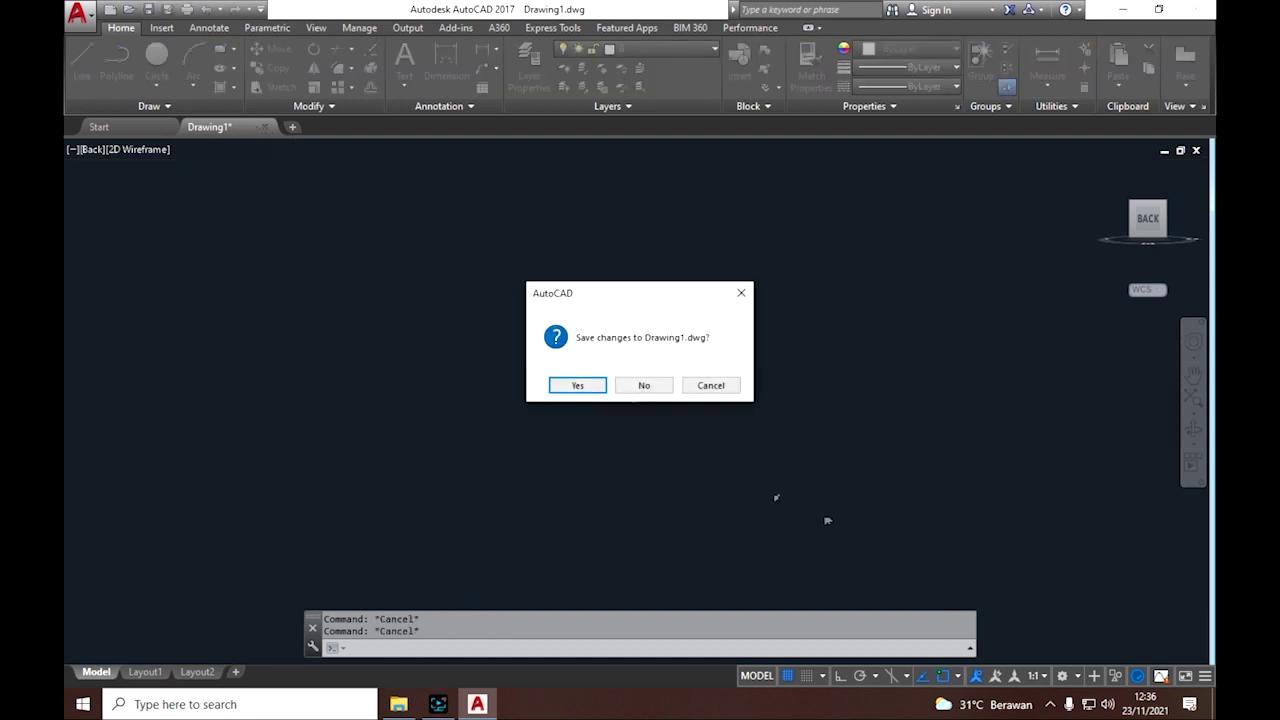
pyautogui.click(645, 386)
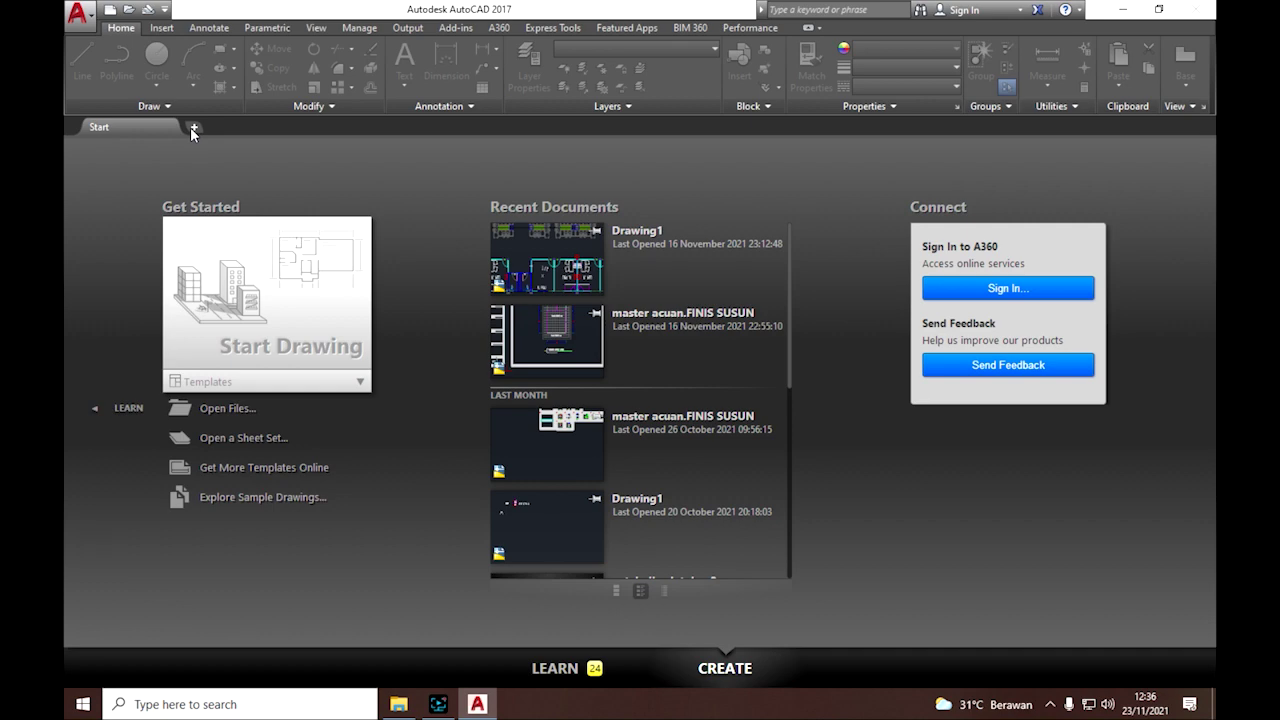
pyautogui.click(194, 128)
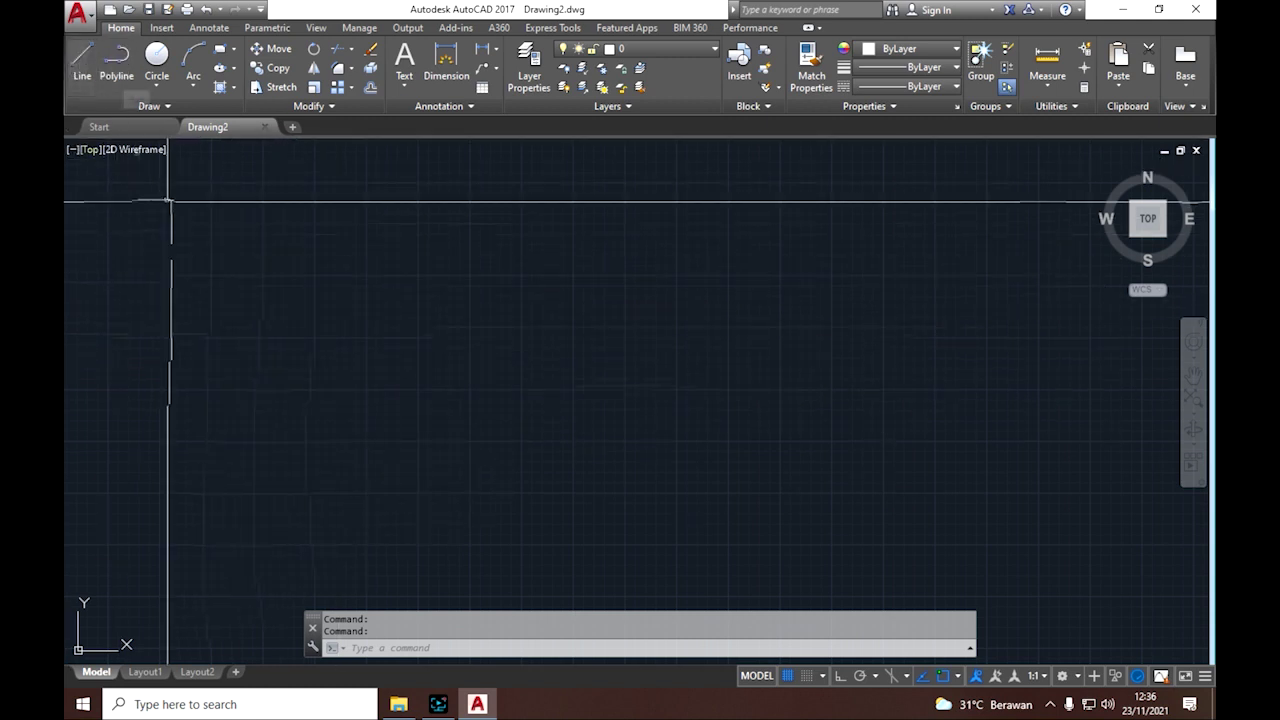
pyautogui.click(80, 62)
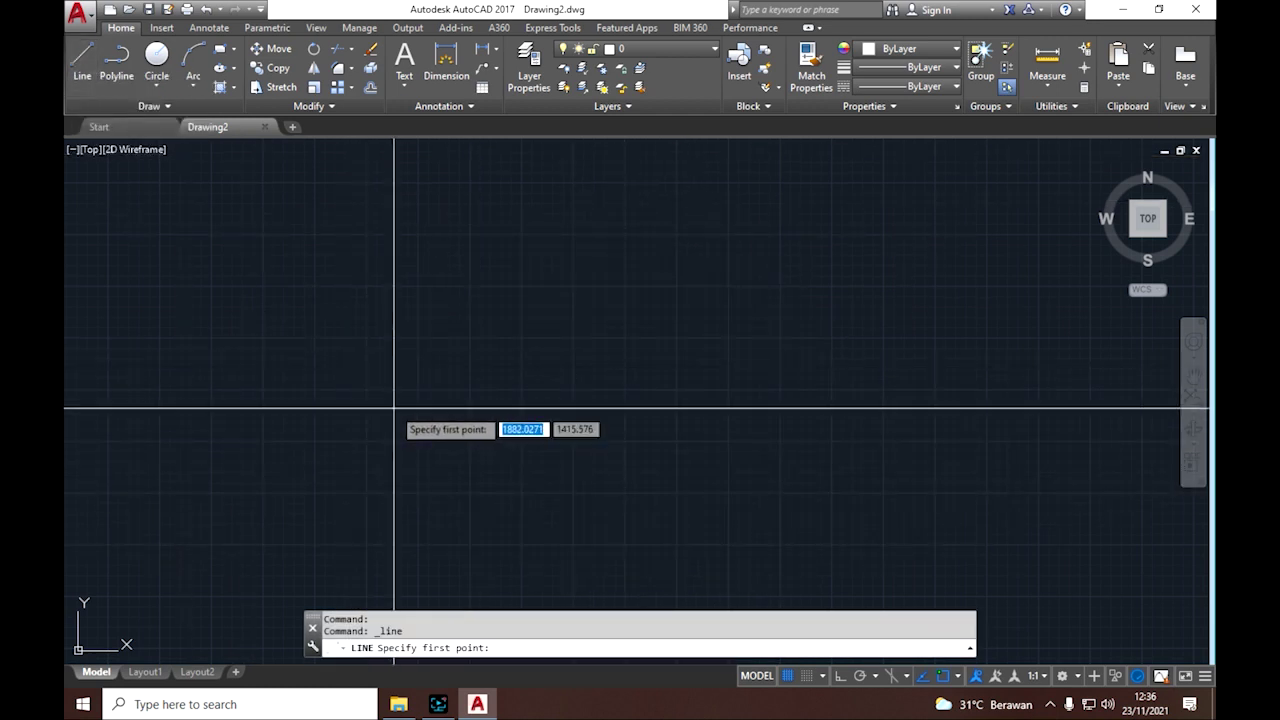
pyautogui.click(468, 444)
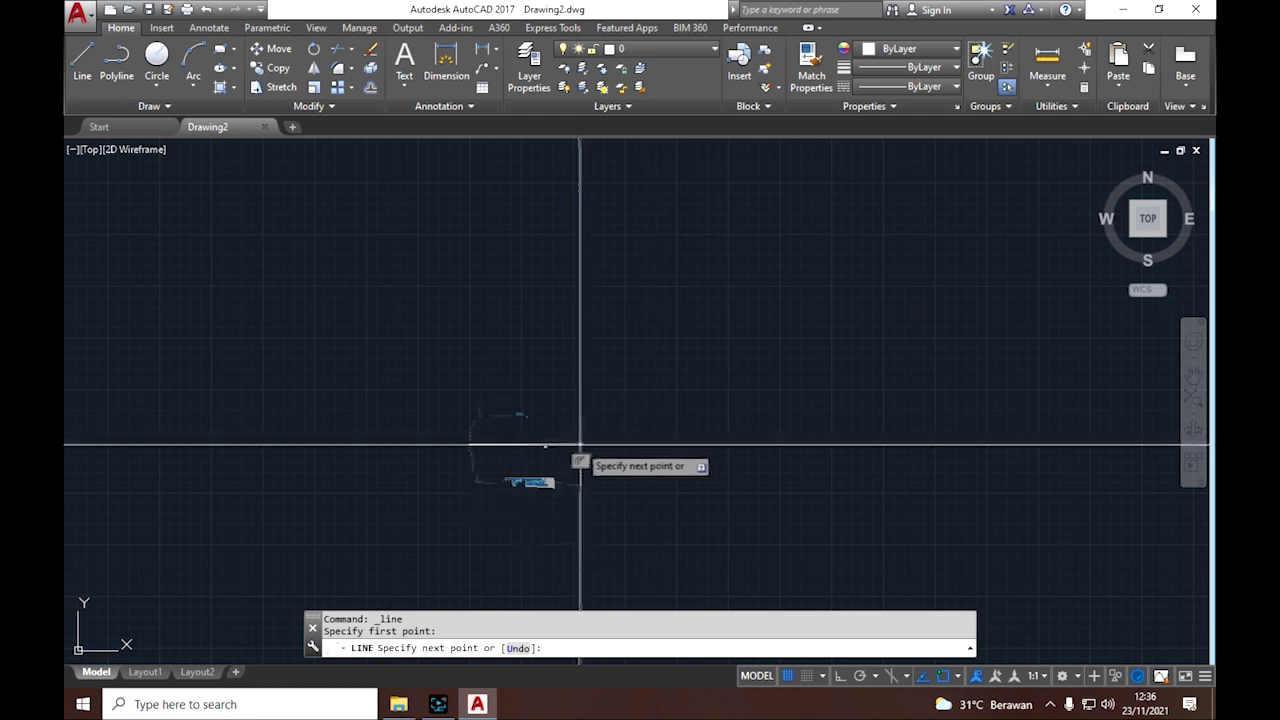
pyautogui.scroll(5, 503, 446)
pyautogui.scroll(2, 503, 446)
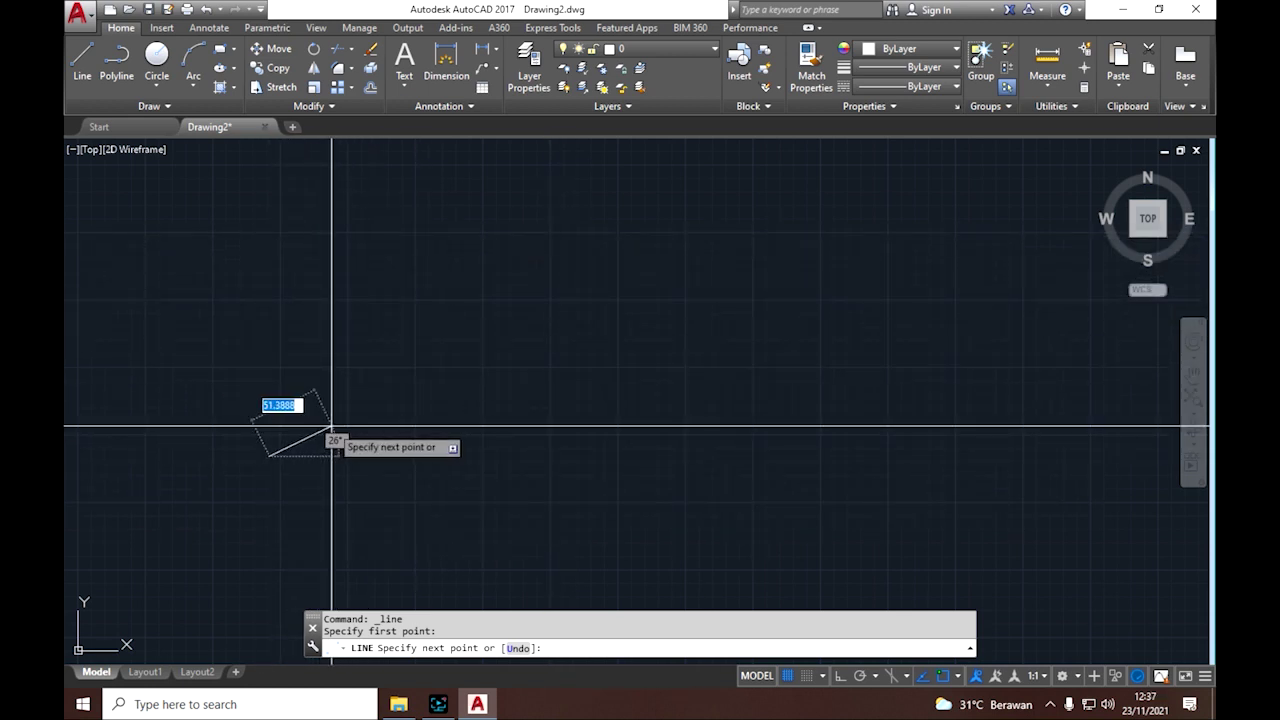
pyautogui.press('Escape')
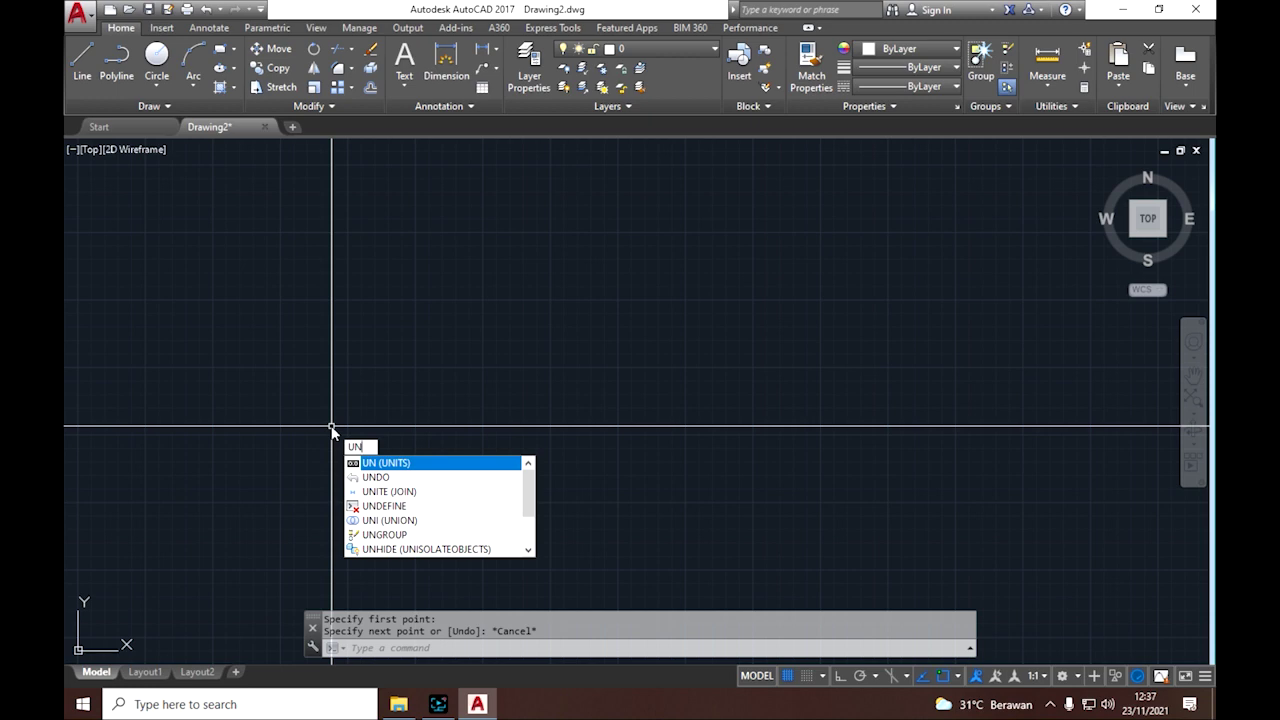
# - Open the drawing units settings with the UNITS command and set the length type to Scientific
pyautogui.click(401, 465)
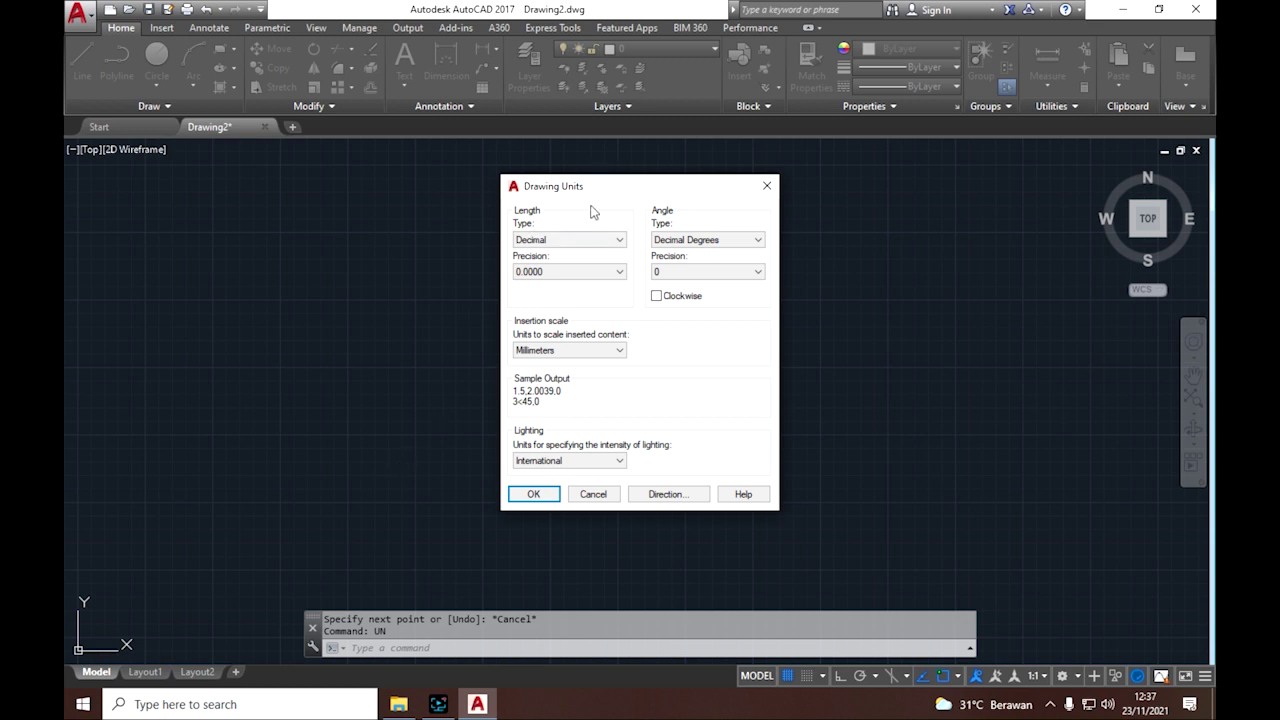
pyautogui.moveTo(604, 193); pyautogui.dragTo(567, 176)
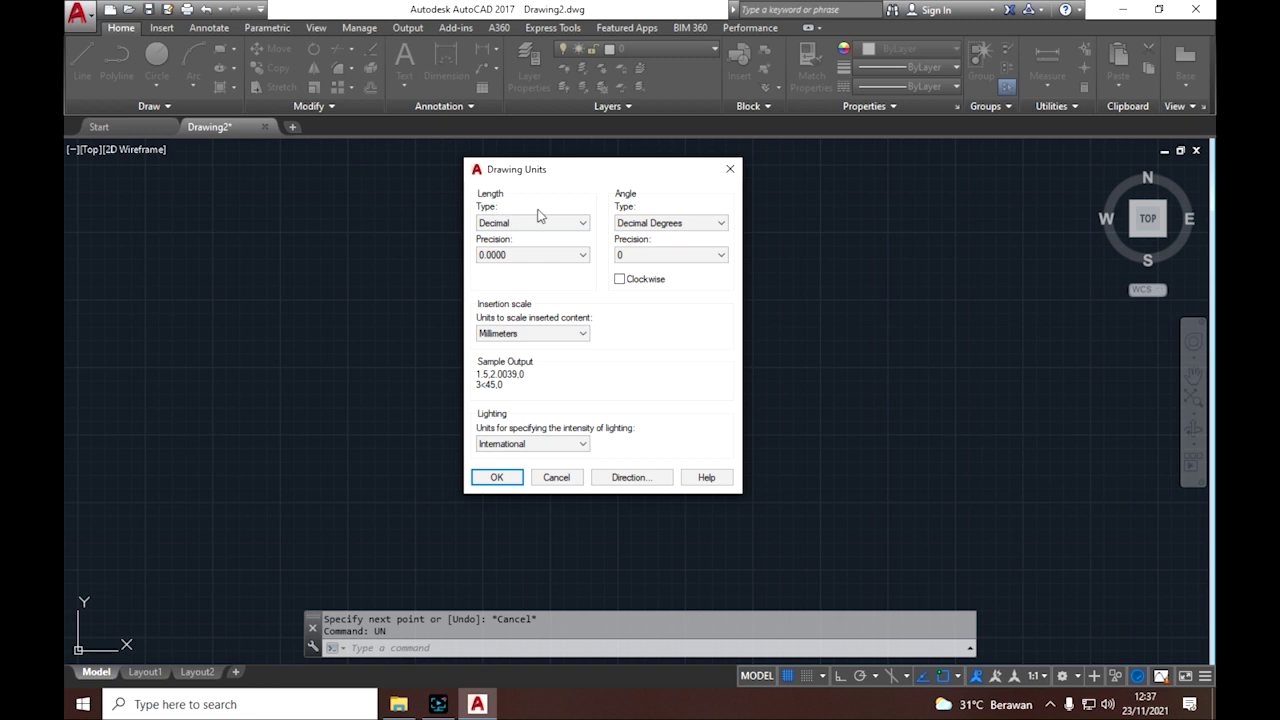
pyautogui.click(581, 224)
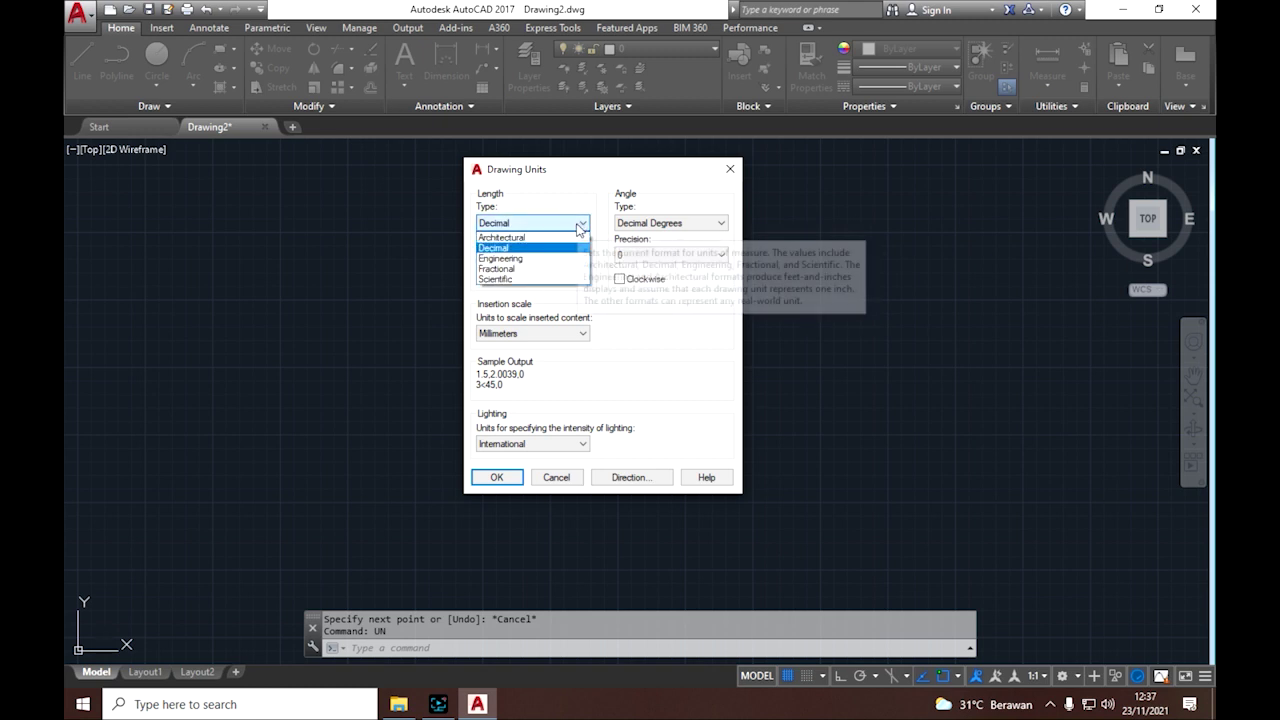
pyautogui.click(521, 283)
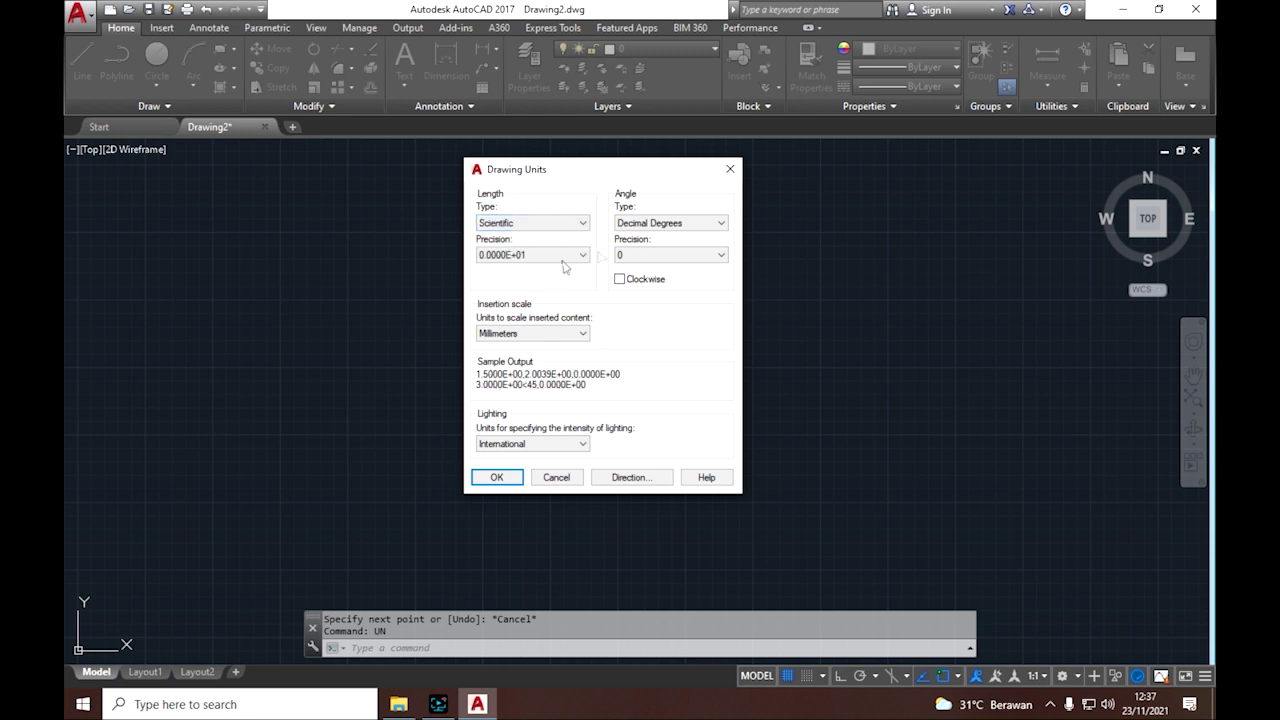
# - Set the length type to Decimal with a precision of 0 and apply the drawing units
pyautogui.click(580, 223)
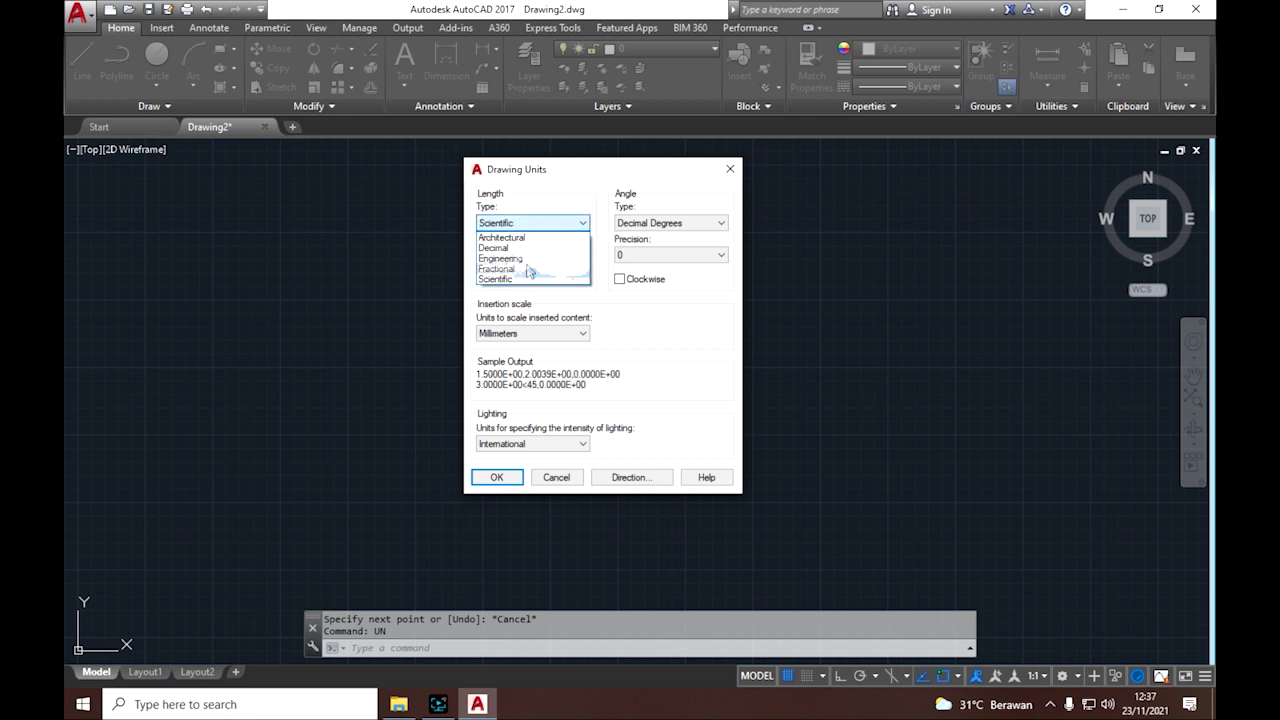
pyautogui.click(525, 250)
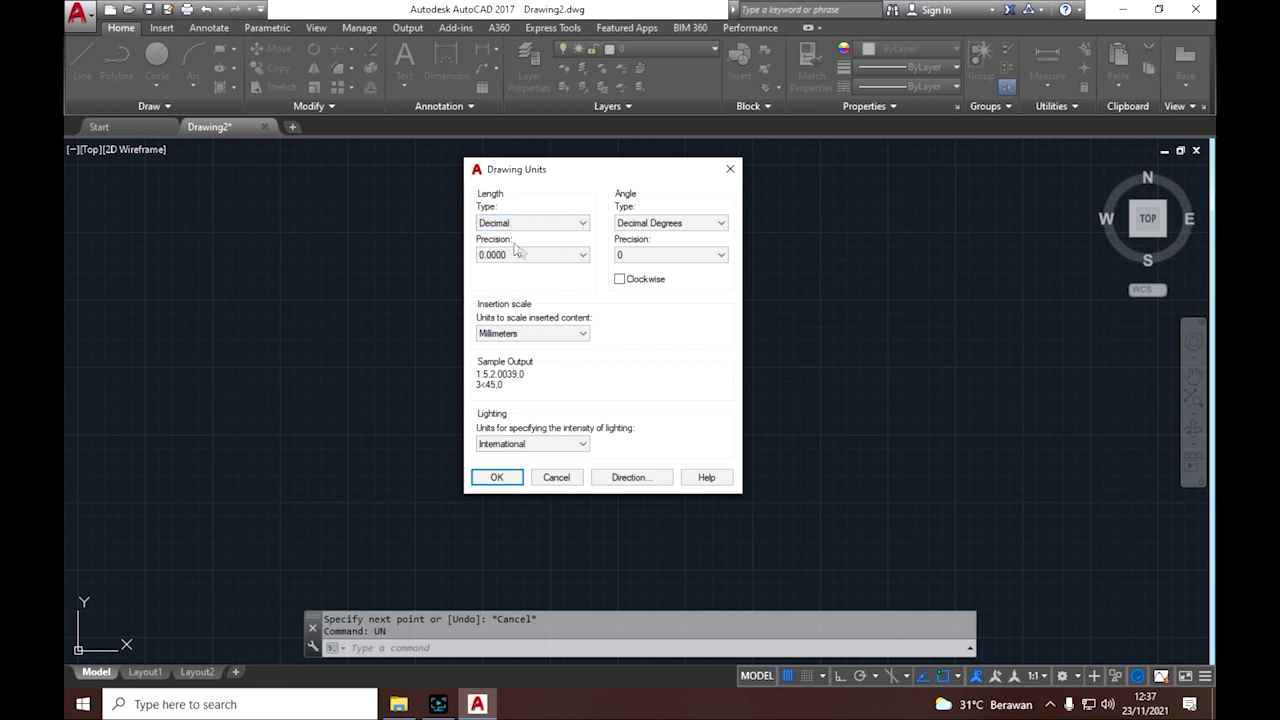
pyautogui.click(582, 257)
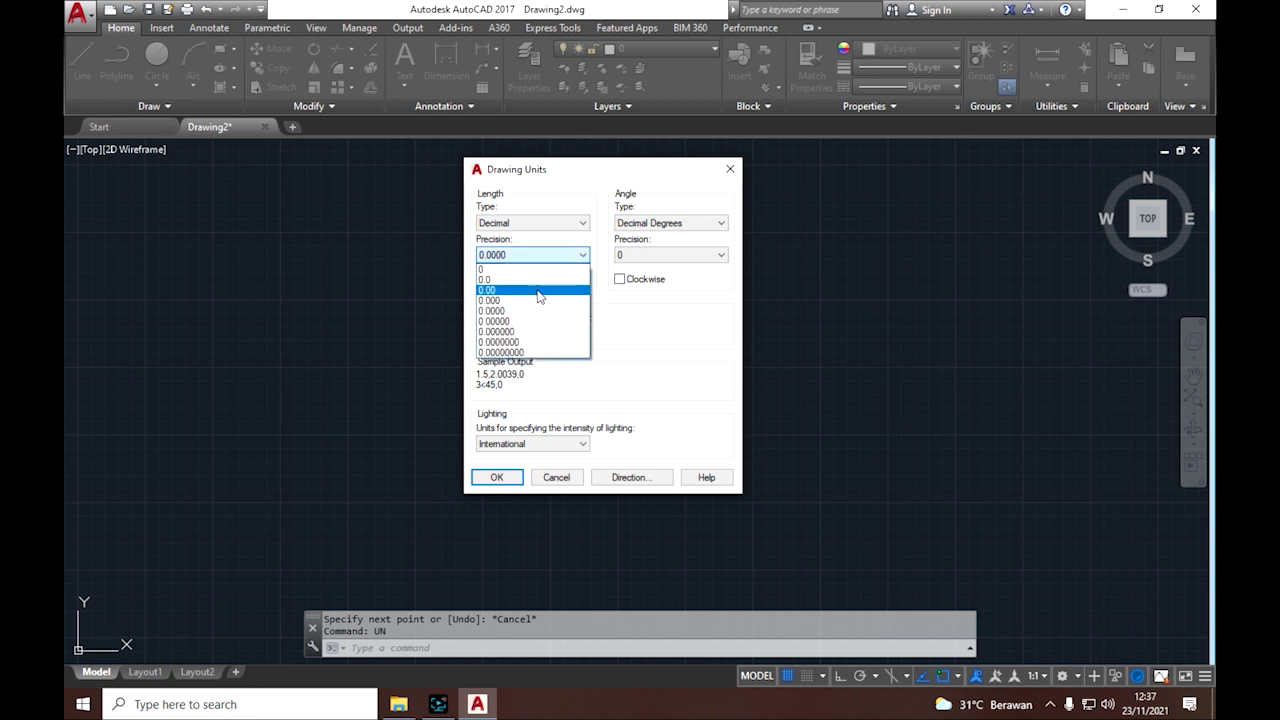
pyautogui.click(550, 270)
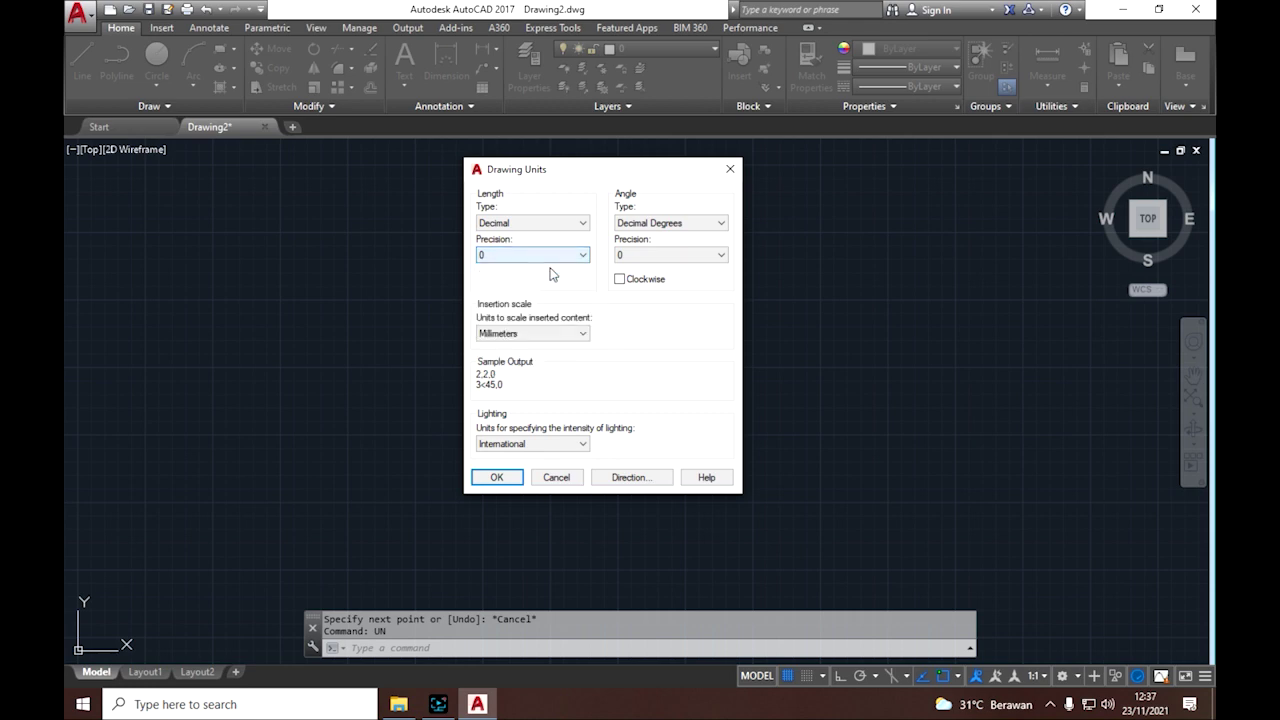
pyautogui.click(497, 478)
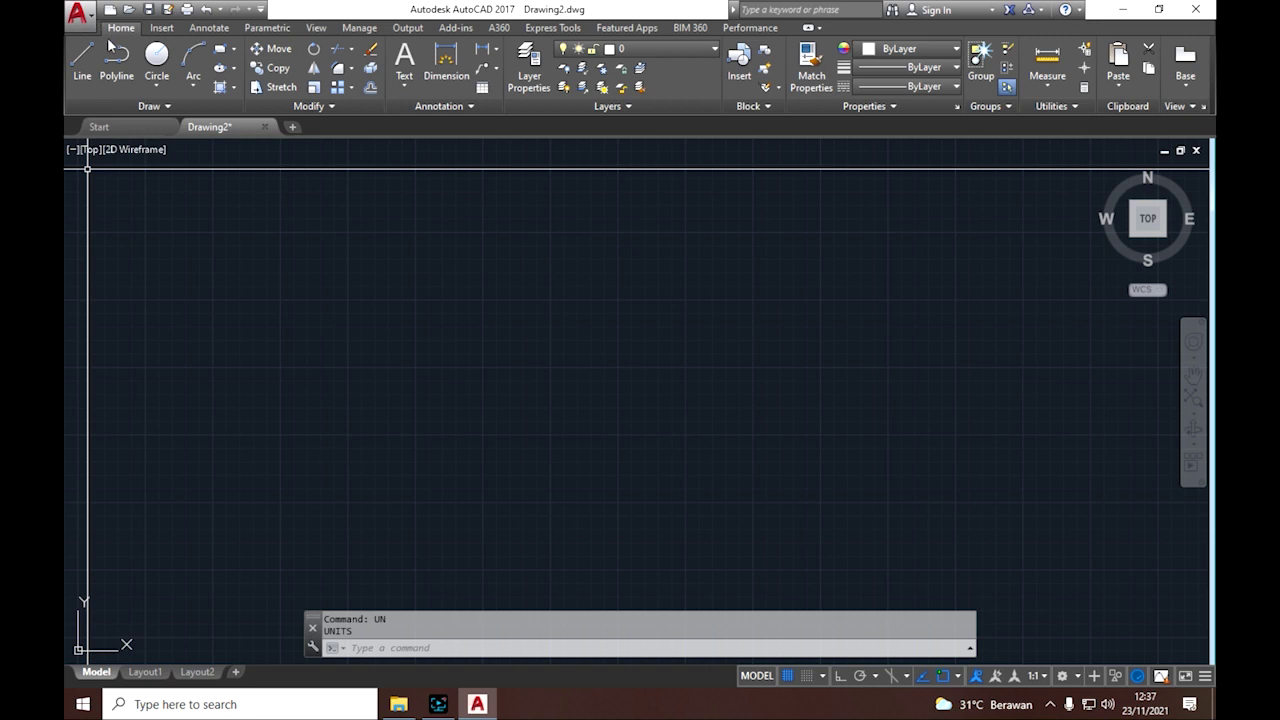
pyautogui.click(82, 62)
pyautogui.click(432, 317)
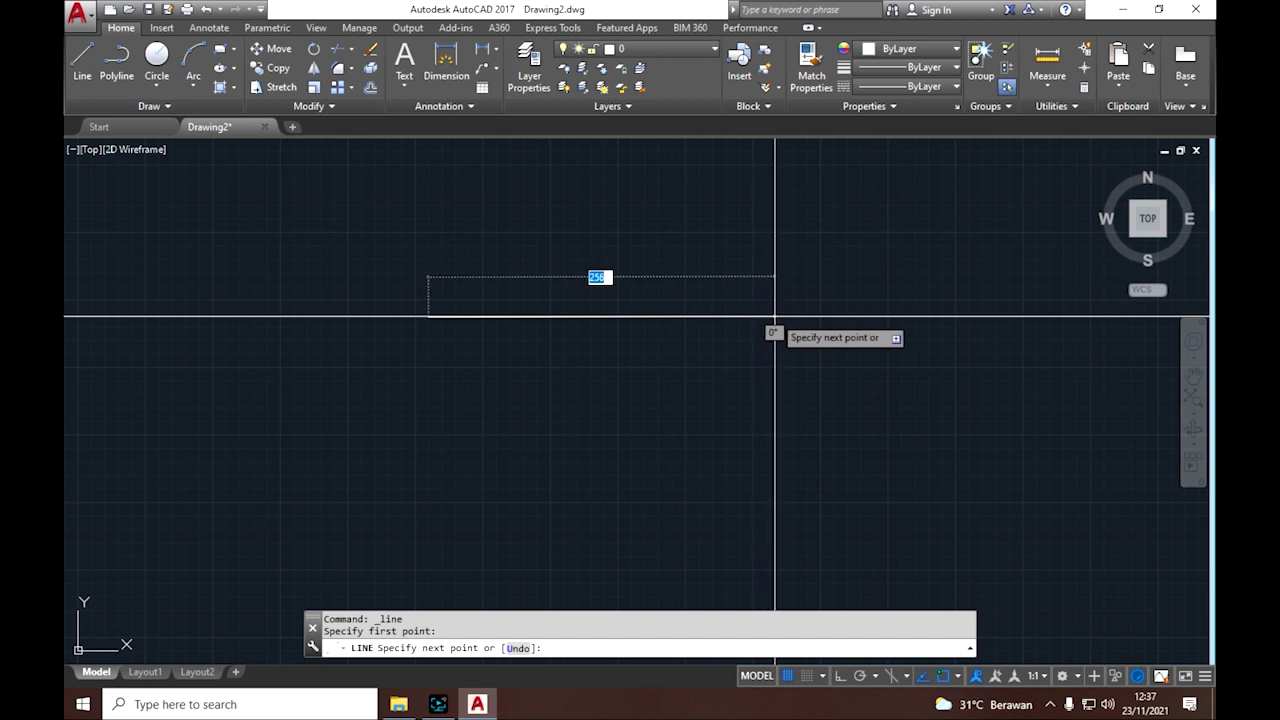
pyautogui.scroll(-4, 700, 320)
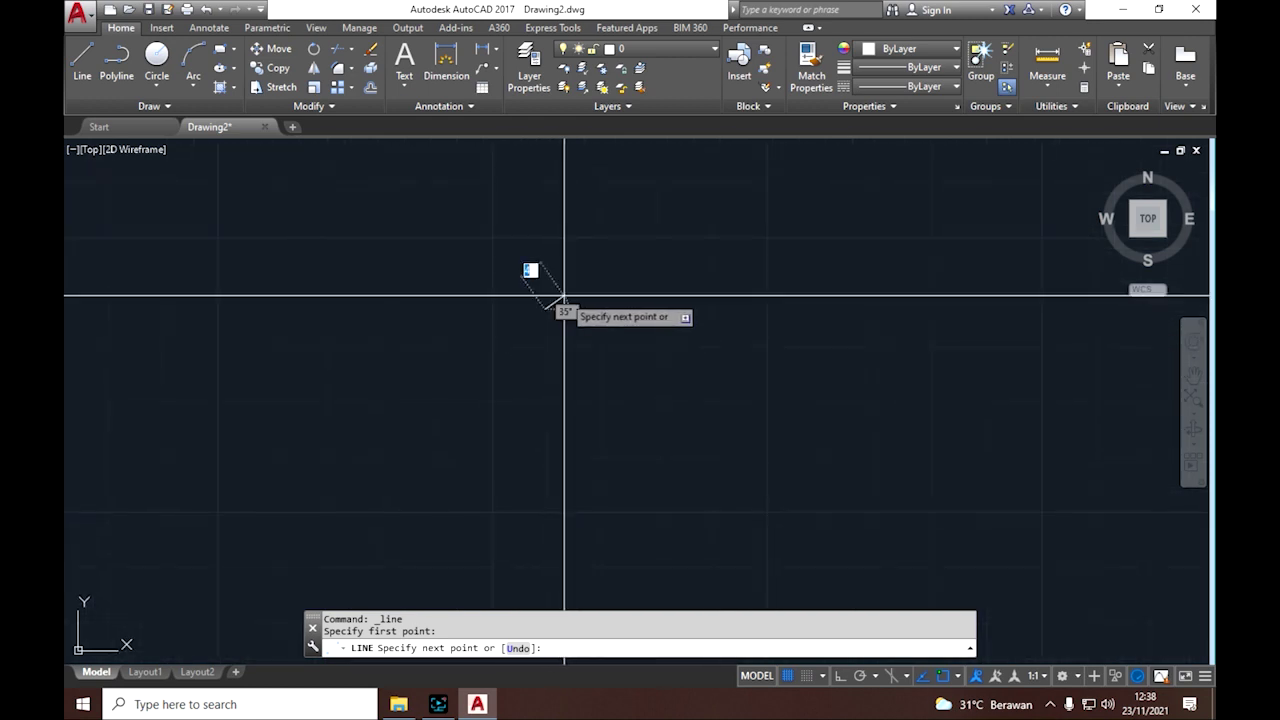
pyautogui.scroll(-4, 560, 343)
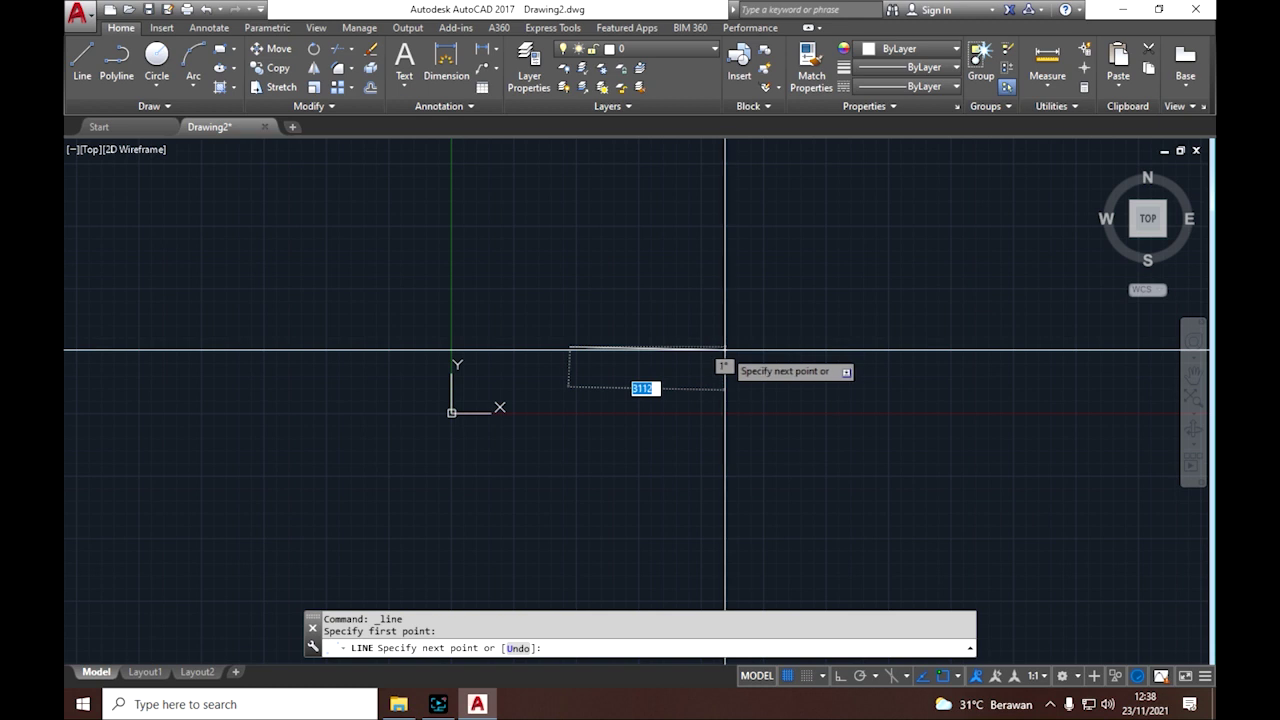
pyautogui.press('Escape')
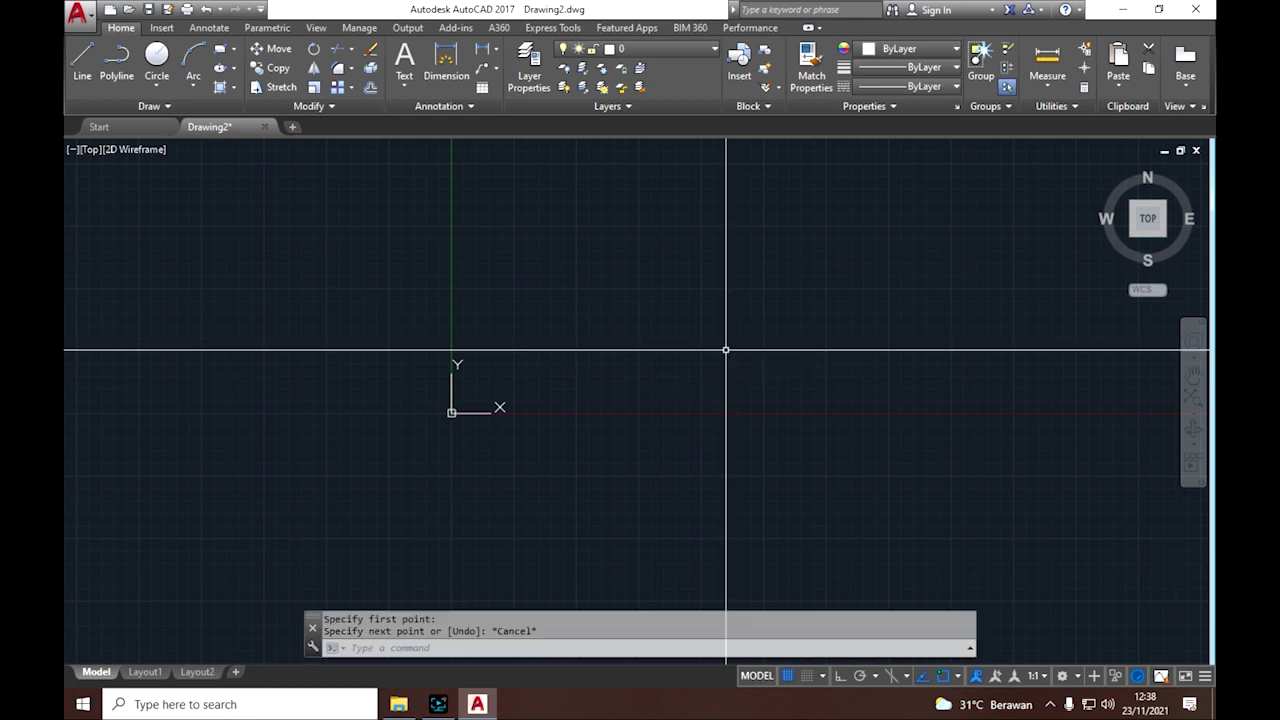
# - Reopen the drawing units settings with the UNITS command and set the length precision to 0.00
pyautogui.write('UN')
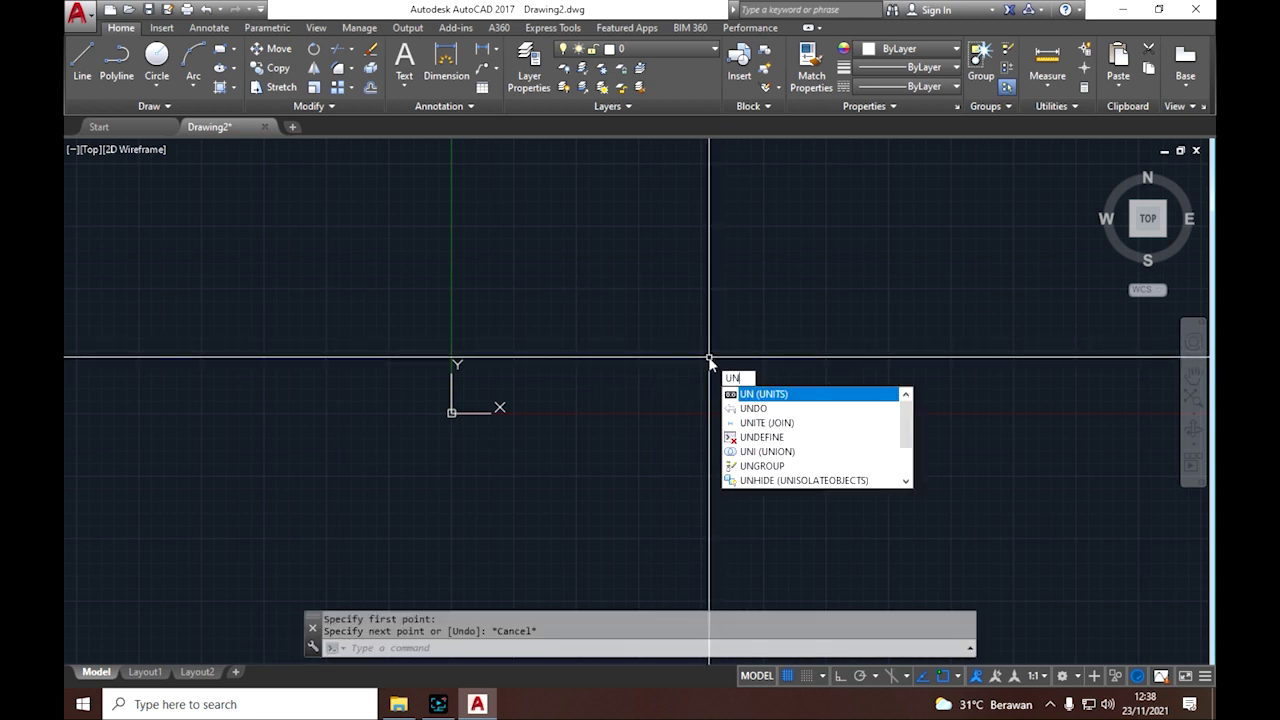
pyautogui.press('Return')
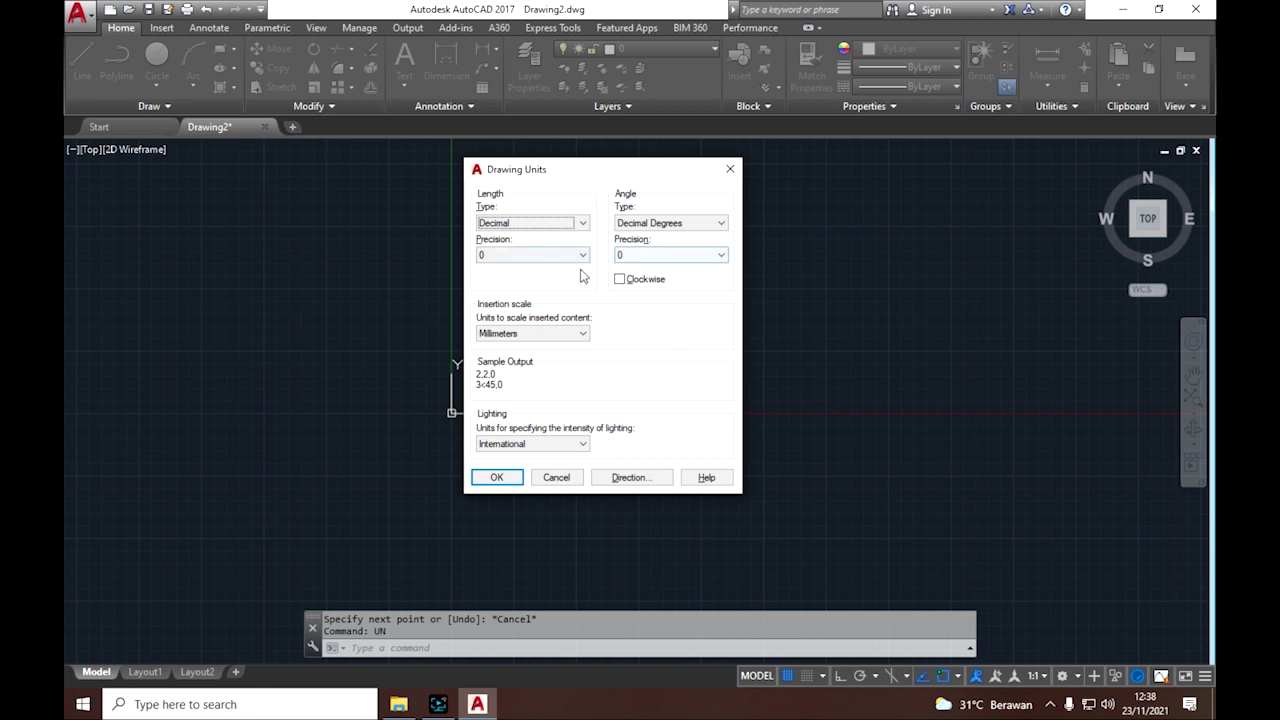
pyautogui.click(581, 255)
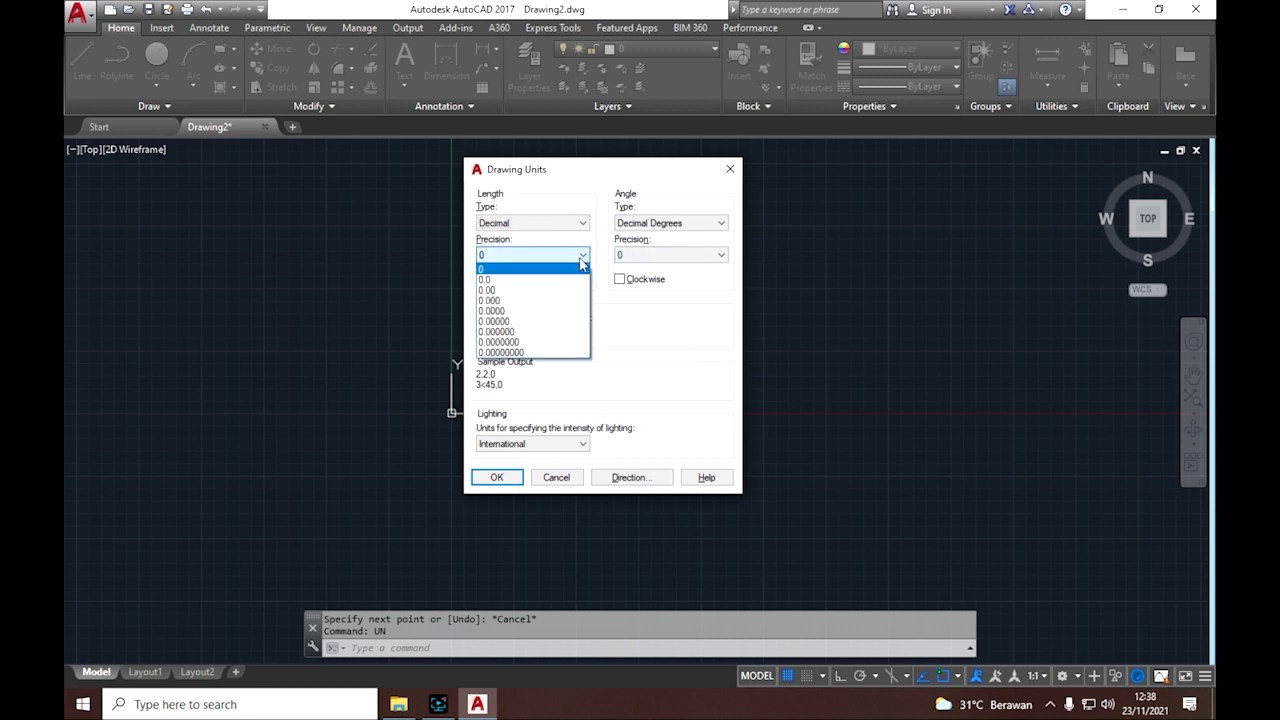
pyautogui.click(543, 290)
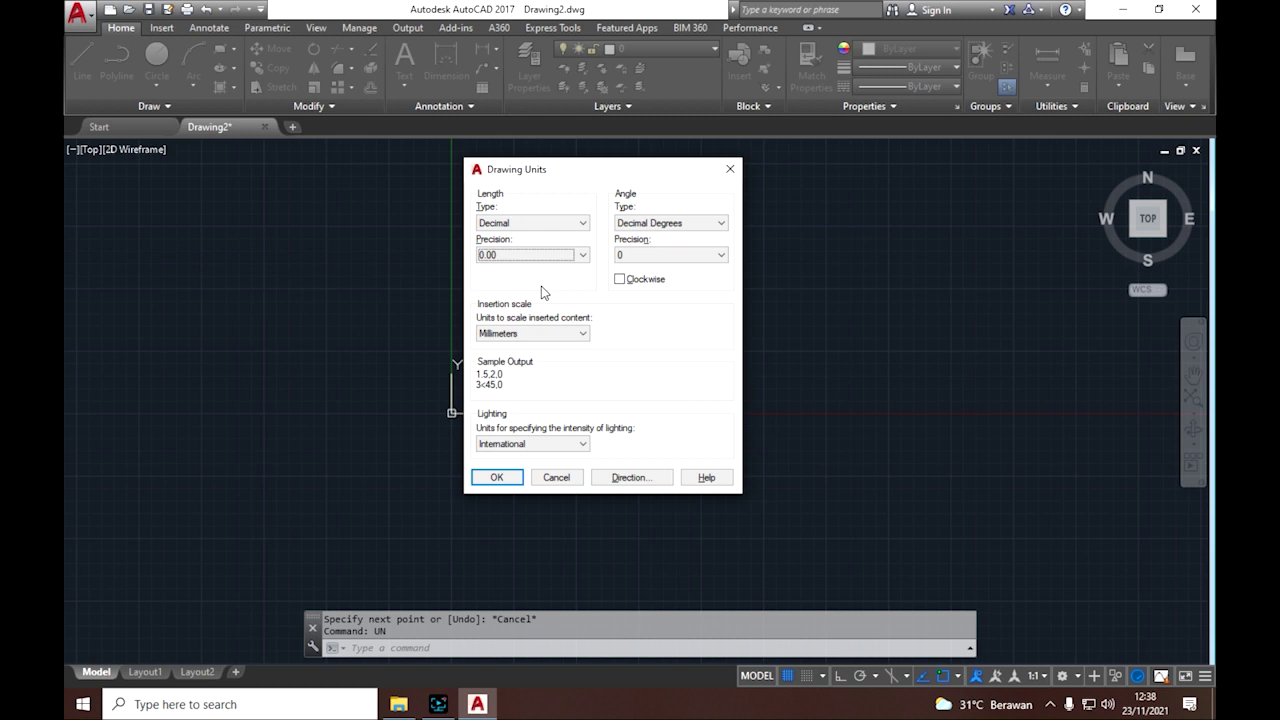
# - Set the insertion scale units to Meters and apply the drawing units
pyautogui.click(582, 334)
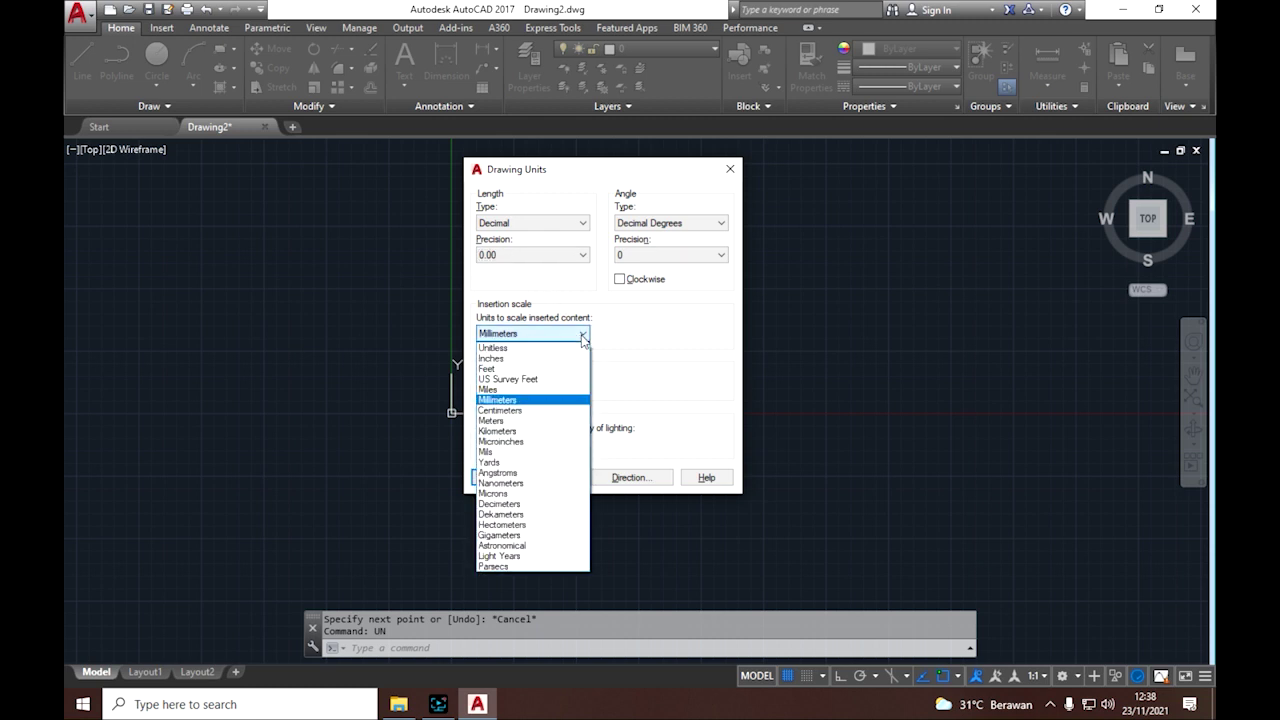
pyautogui.click(521, 420)
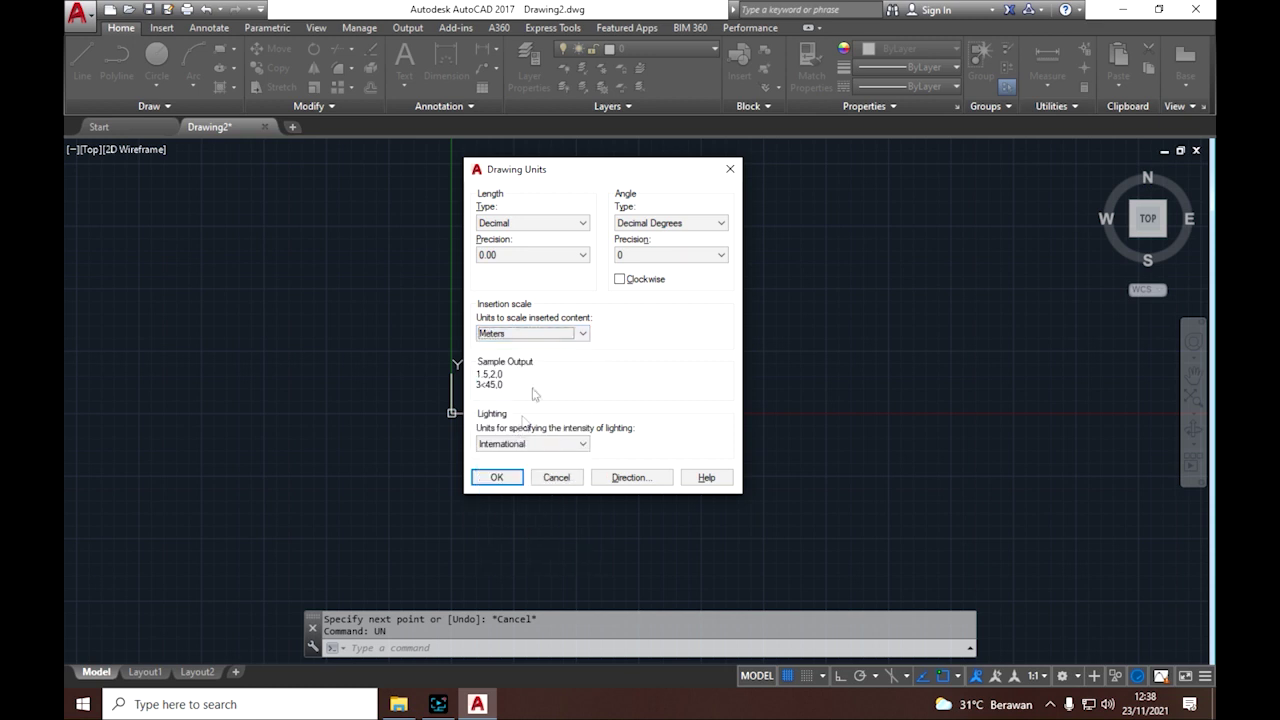
pyautogui.click(583, 336)
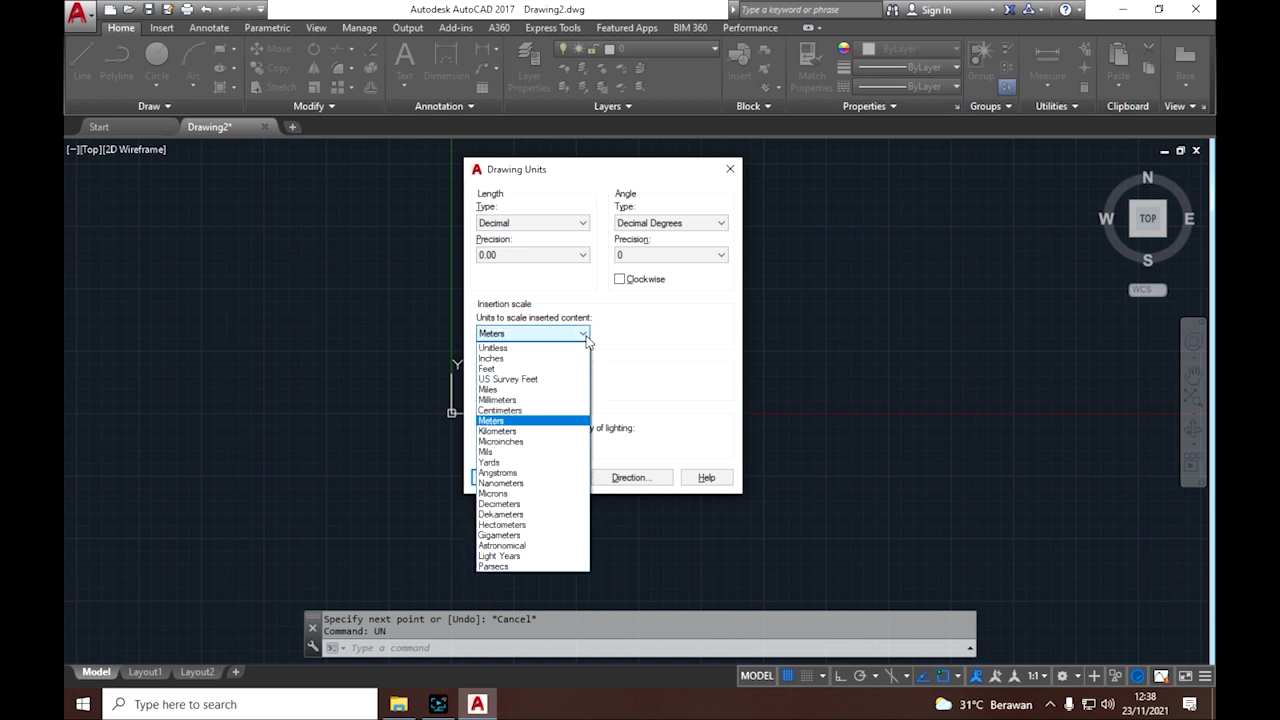
pyautogui.click(586, 336)
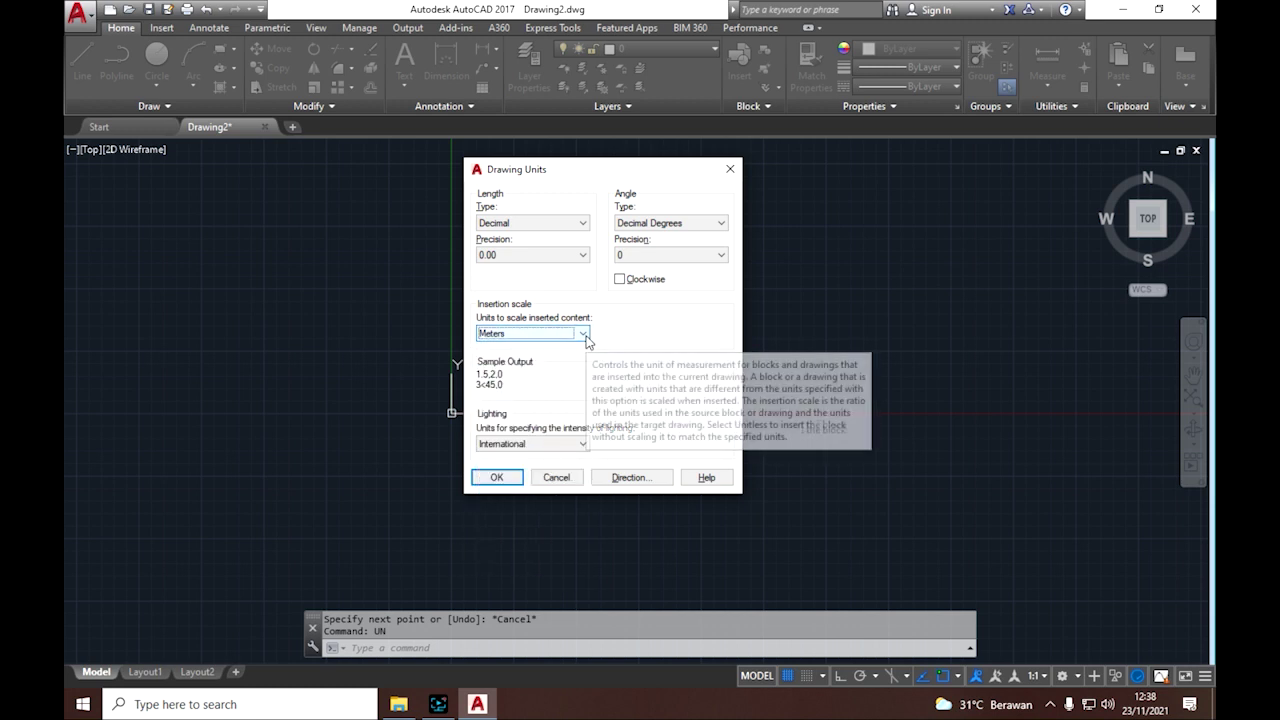
pyautogui.click(497, 478)
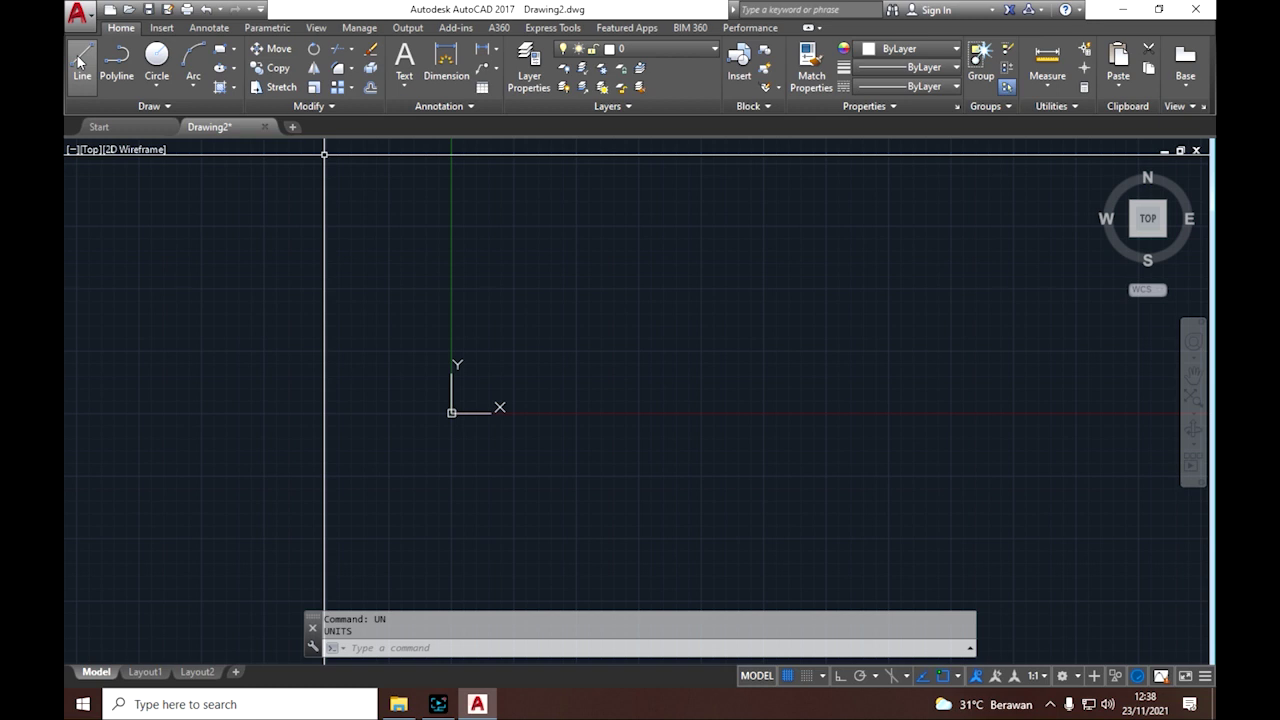
# - Start a line in the empty area above the X axis and draw its first segment 10 units long at 0 degrees
pyautogui.moveTo(697, 354); pyautogui.dragTo(460, 430, button='middle')
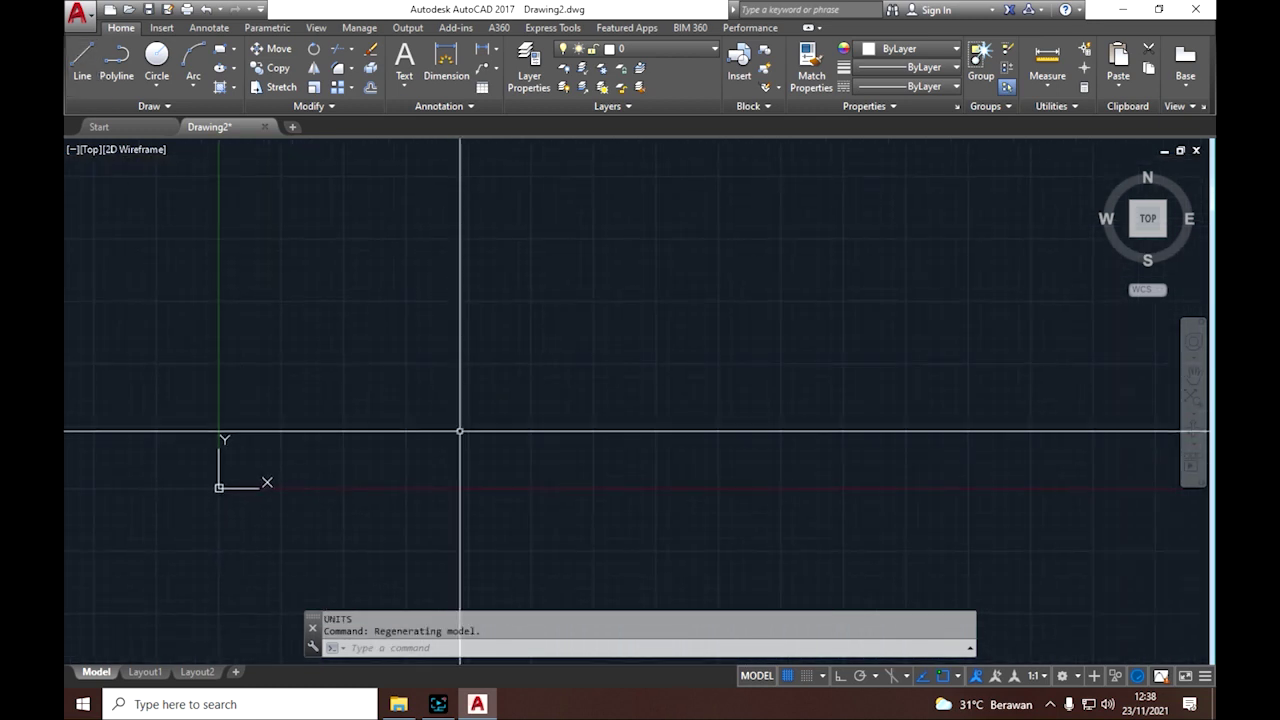
pyautogui.click(82, 58)
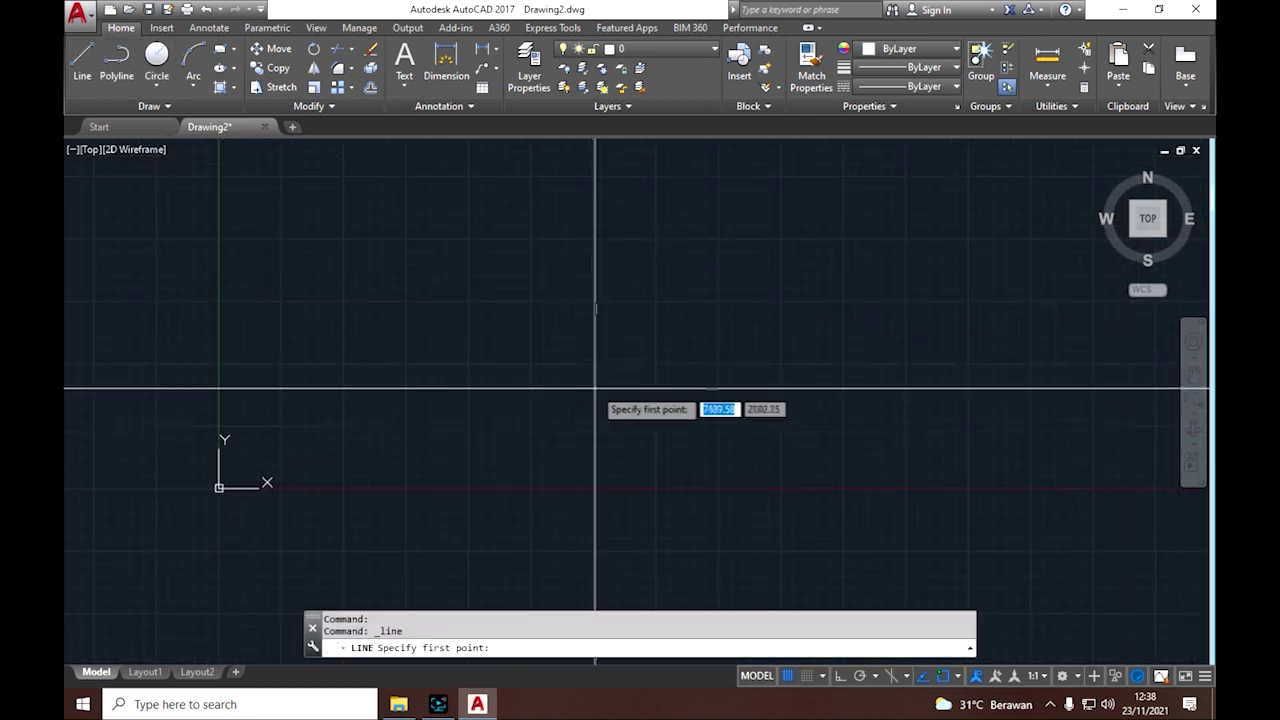
pyautogui.click(451, 379)
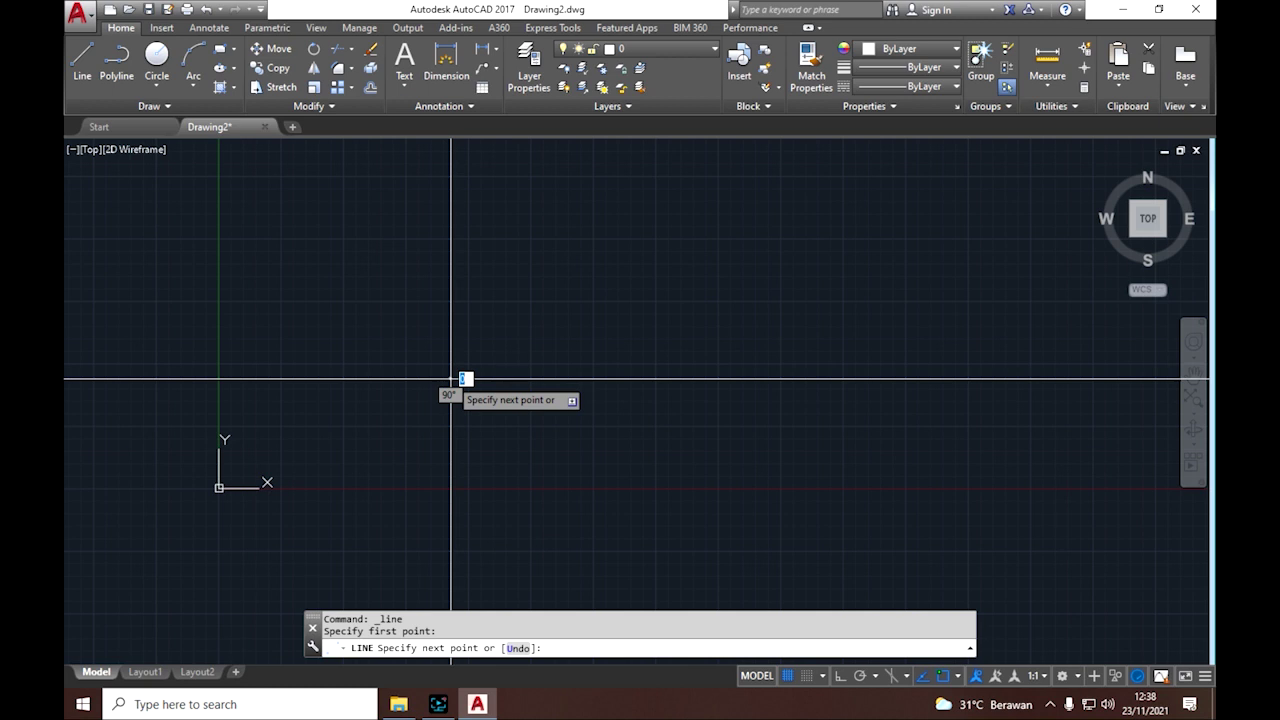
pyautogui.press('F8')
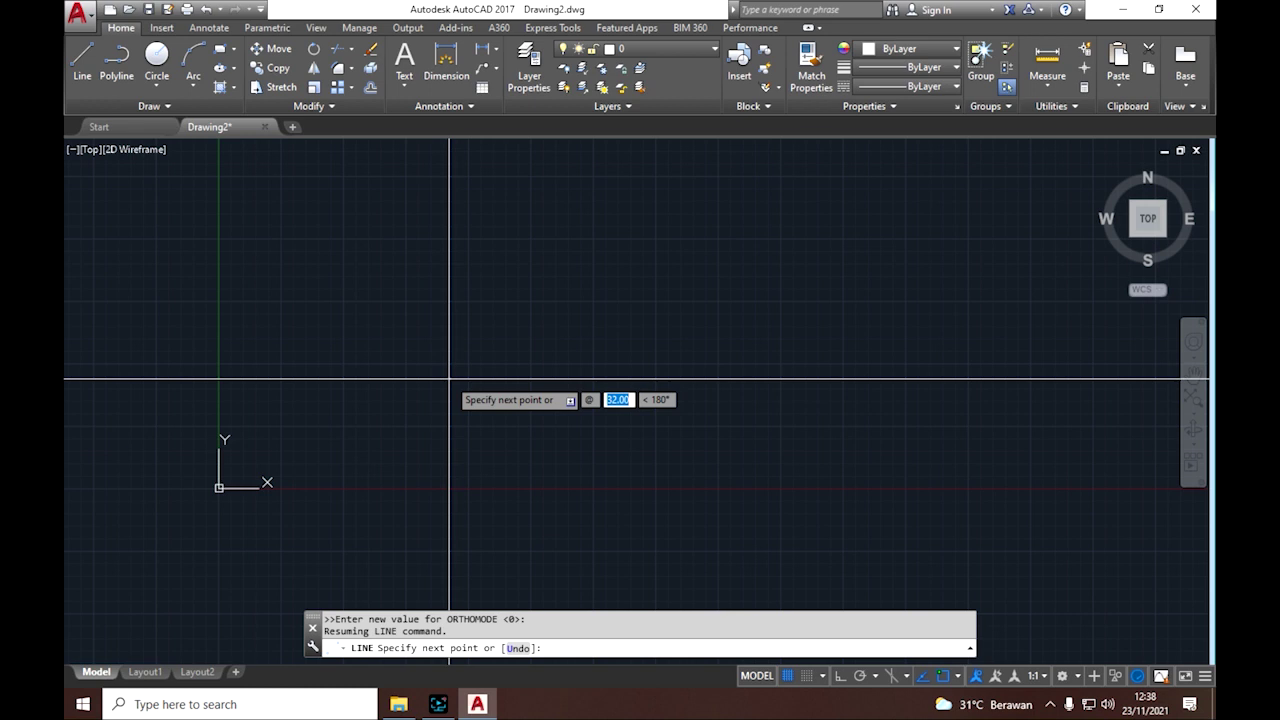
pyautogui.write('10')
pyautogui.press('Tab')
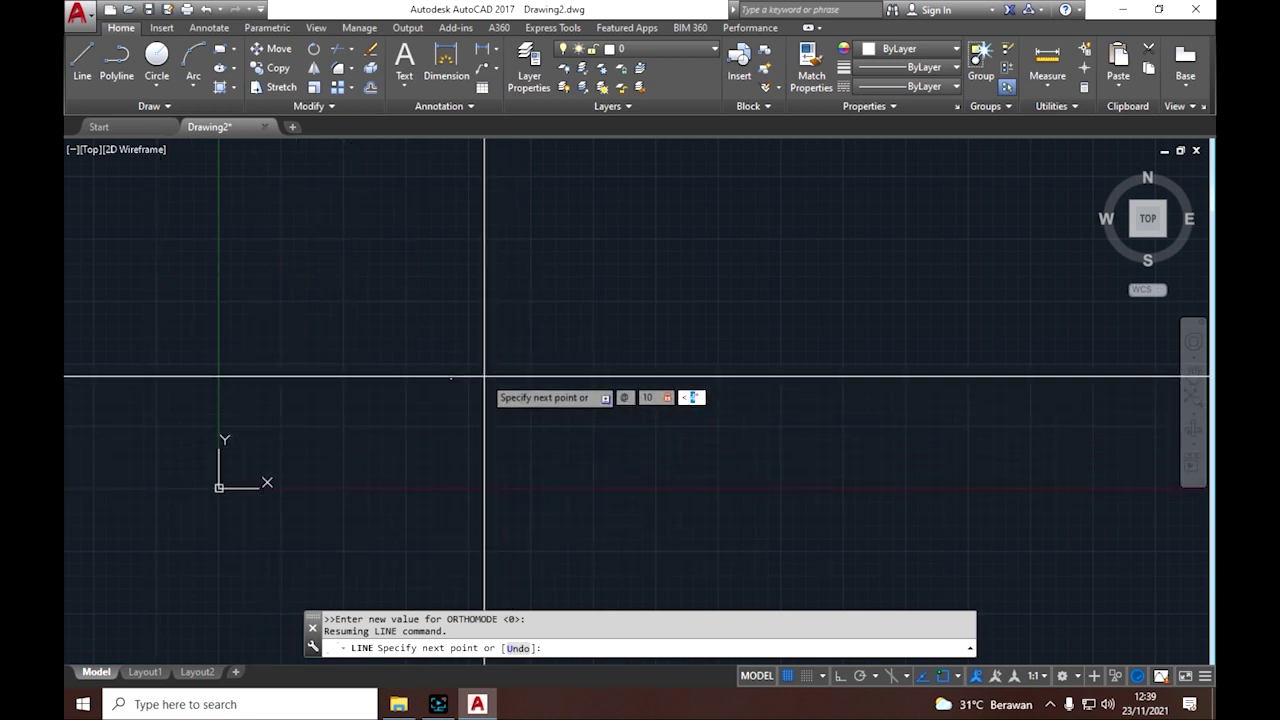
pyautogui.write('0')
pyautogui.press('Return')
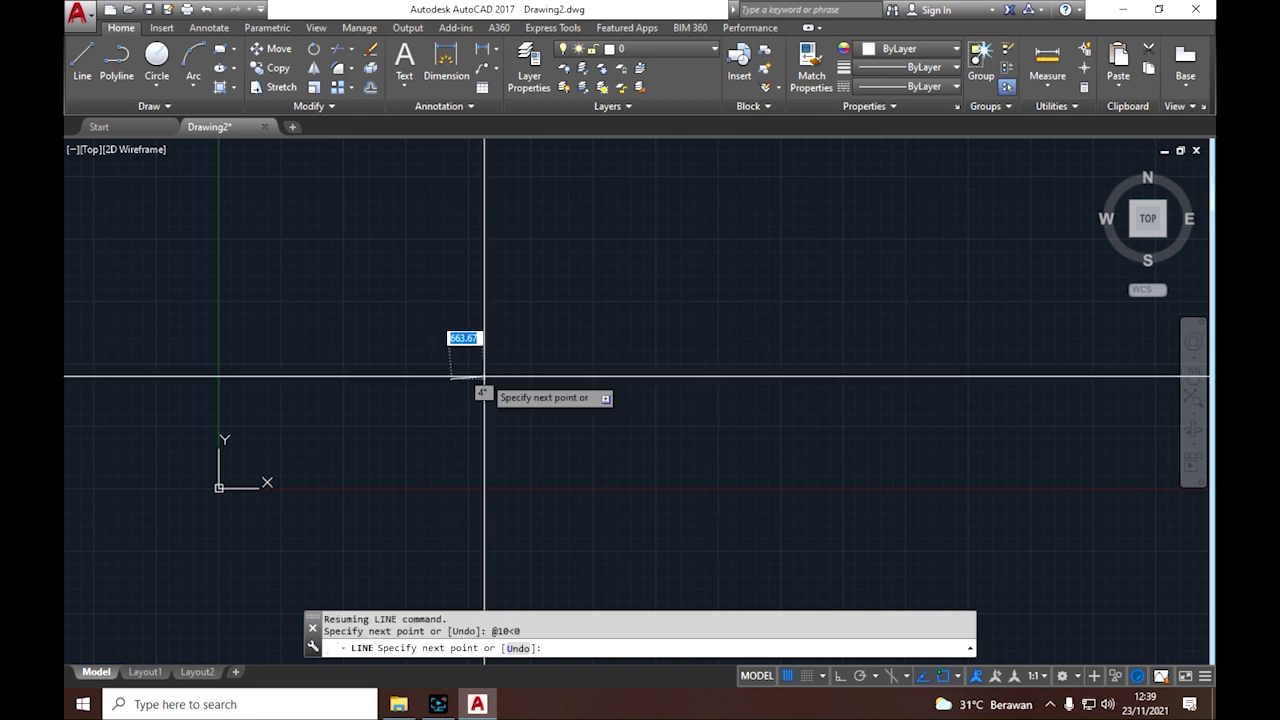
pyautogui.scroll(2, 478, 410)
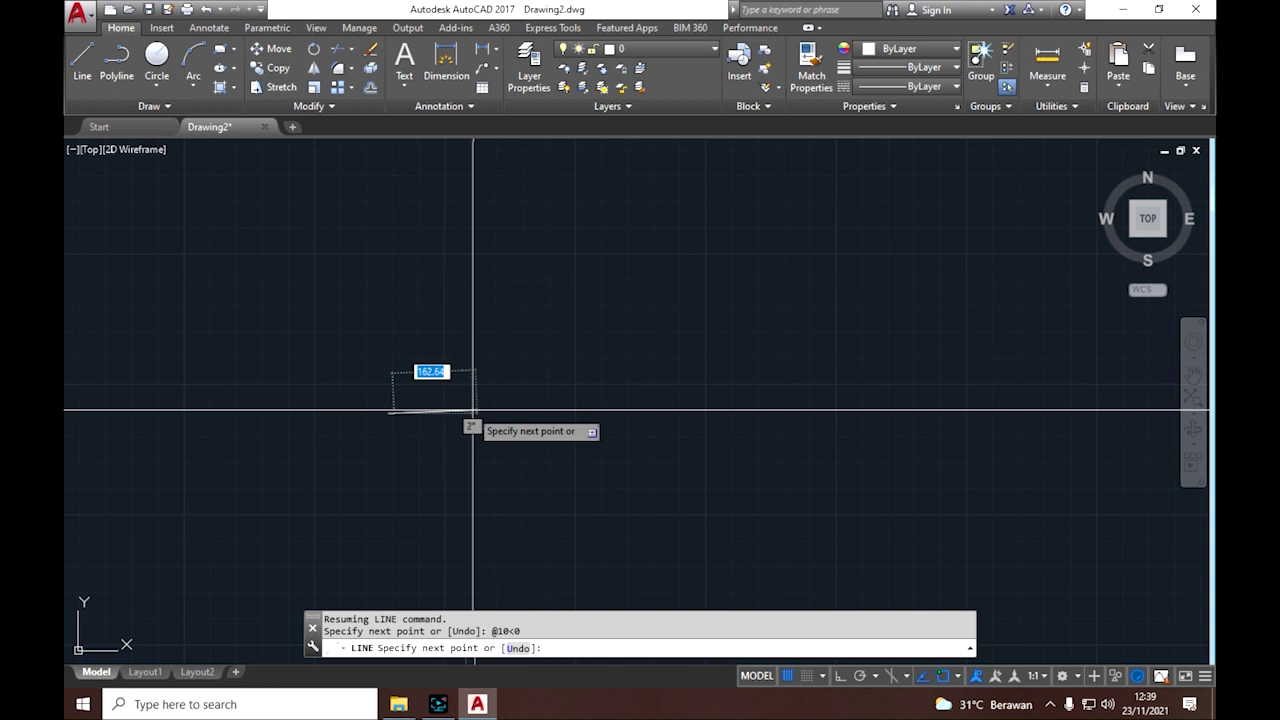
pyautogui.scroll(2, 480, 371)
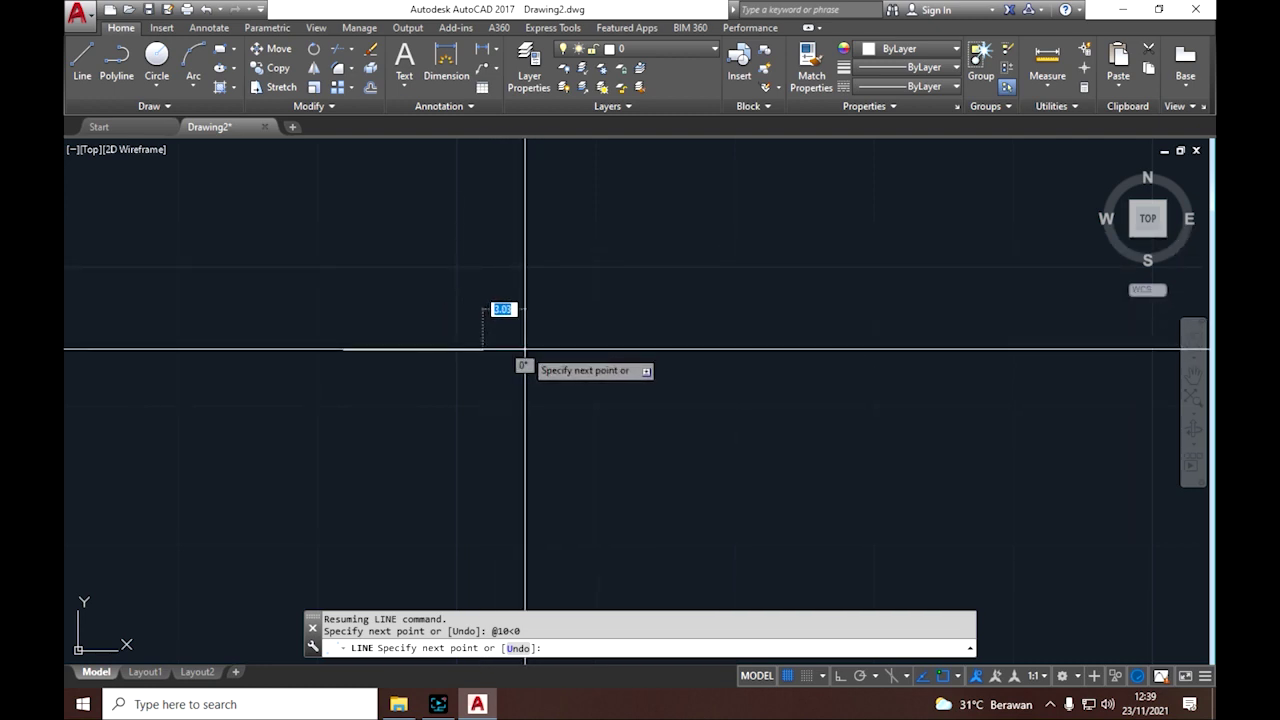
pyautogui.write('@')
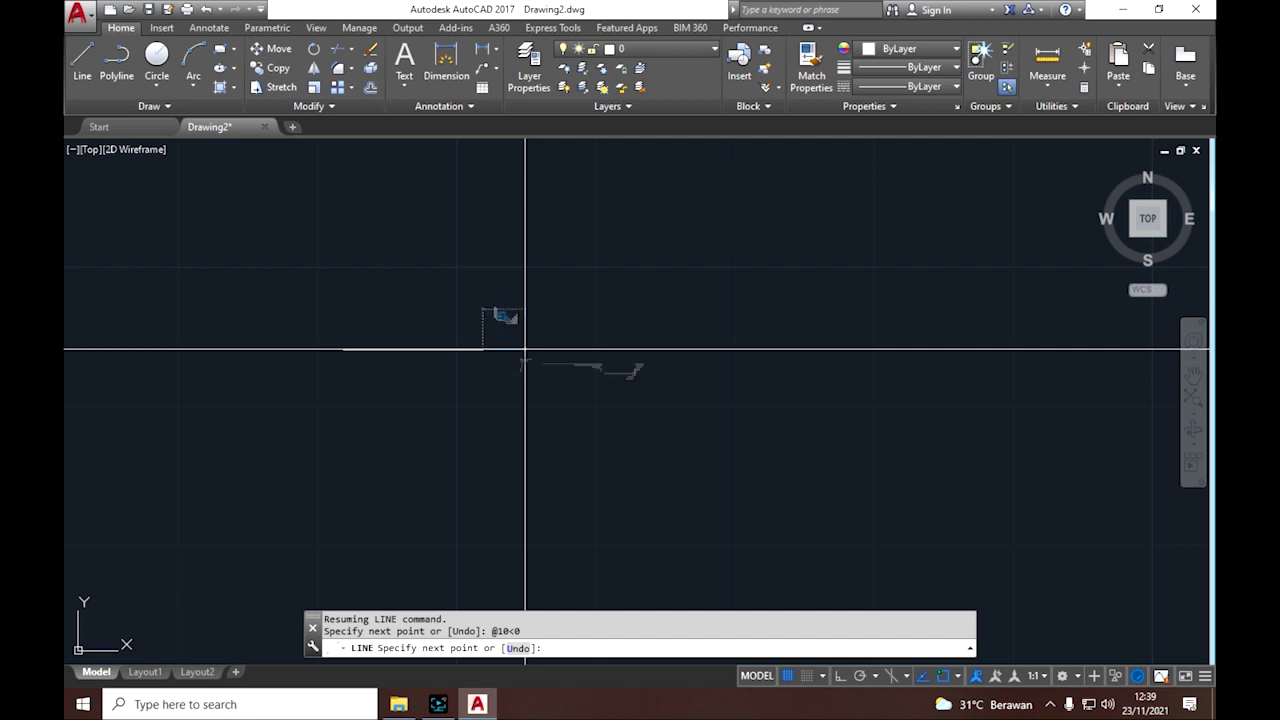
pyautogui.write('10')
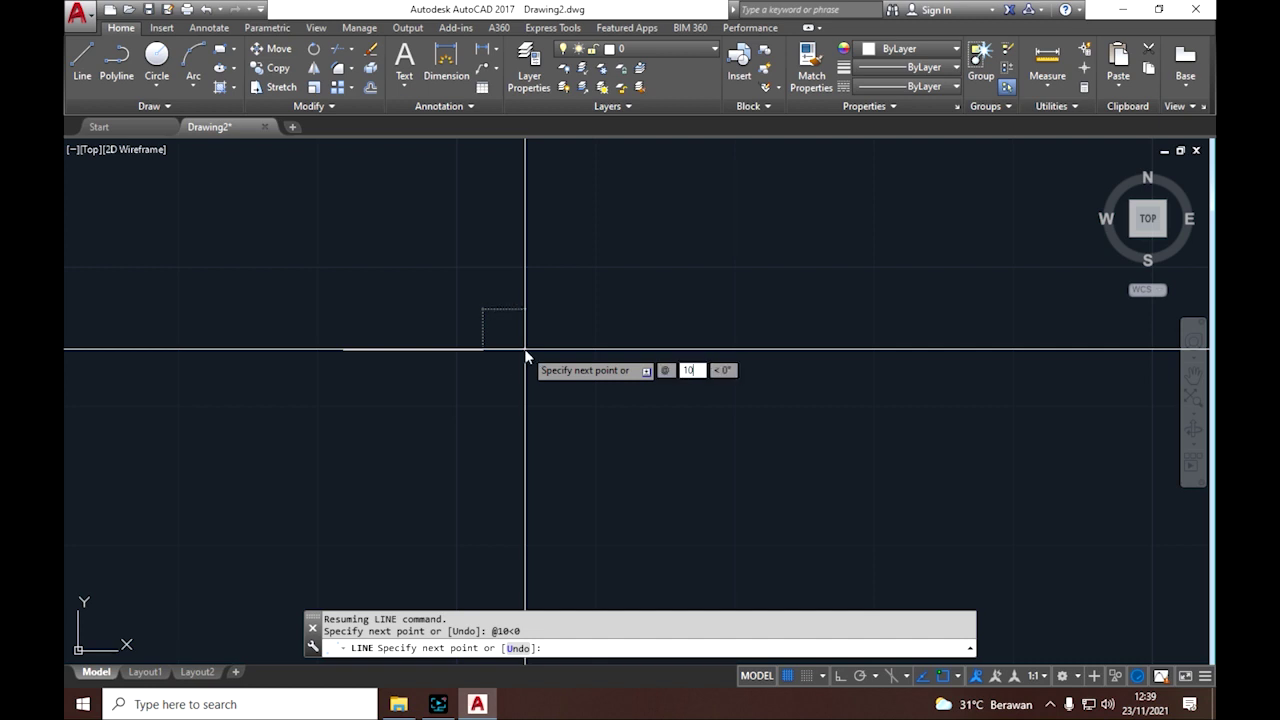
pyautogui.press('Tab')
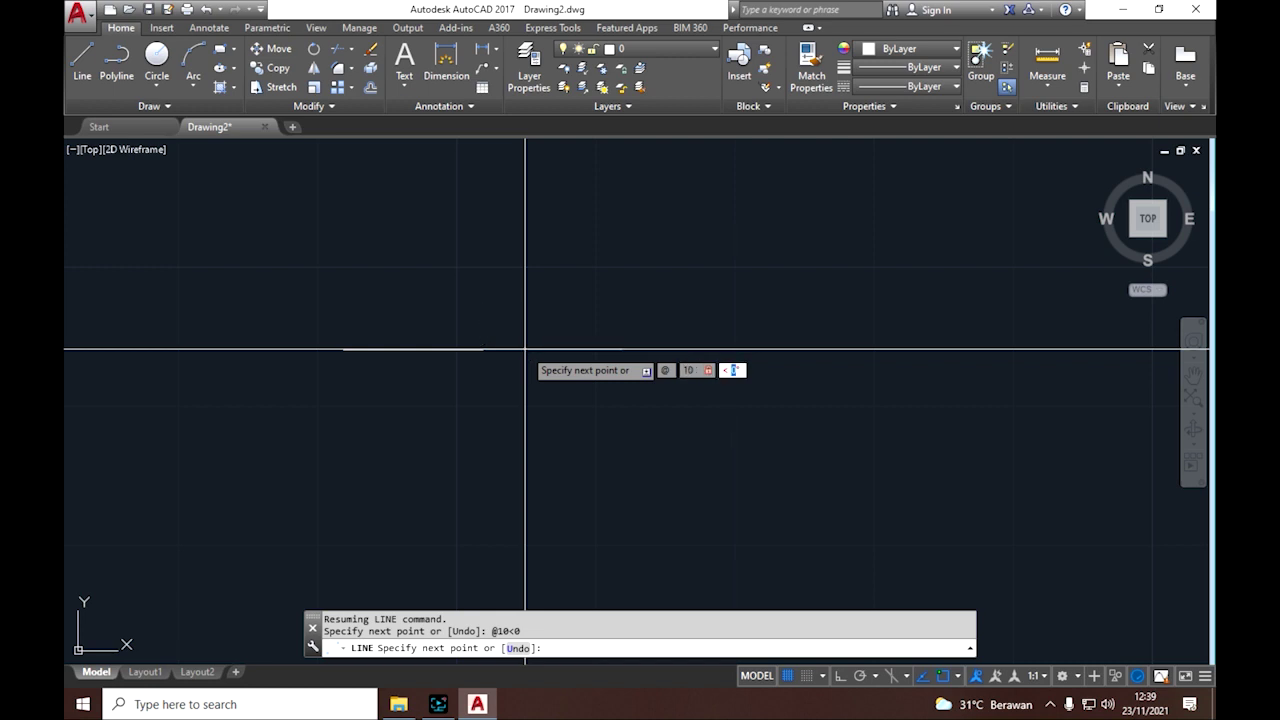
pyautogui.write('90')
pyautogui.press('Return')
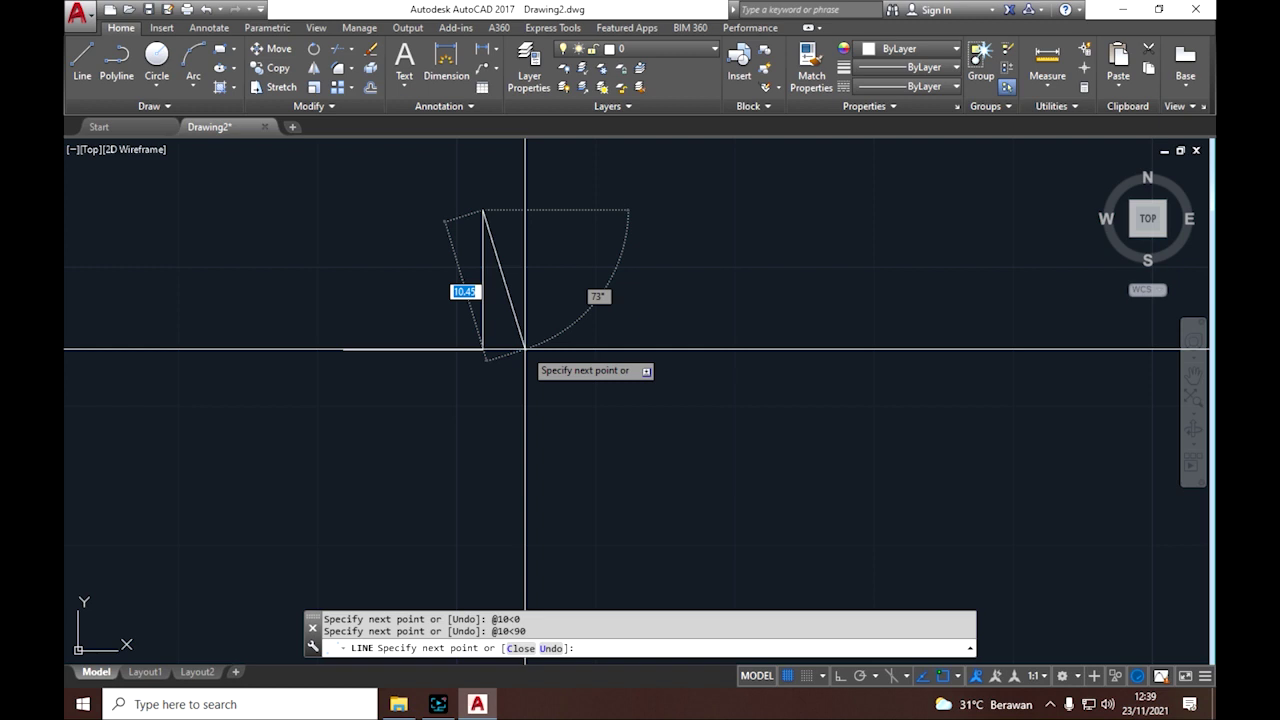
# - Try a third line segment of 10 units at 90 degrees and undo it
pyautogui.write('@')
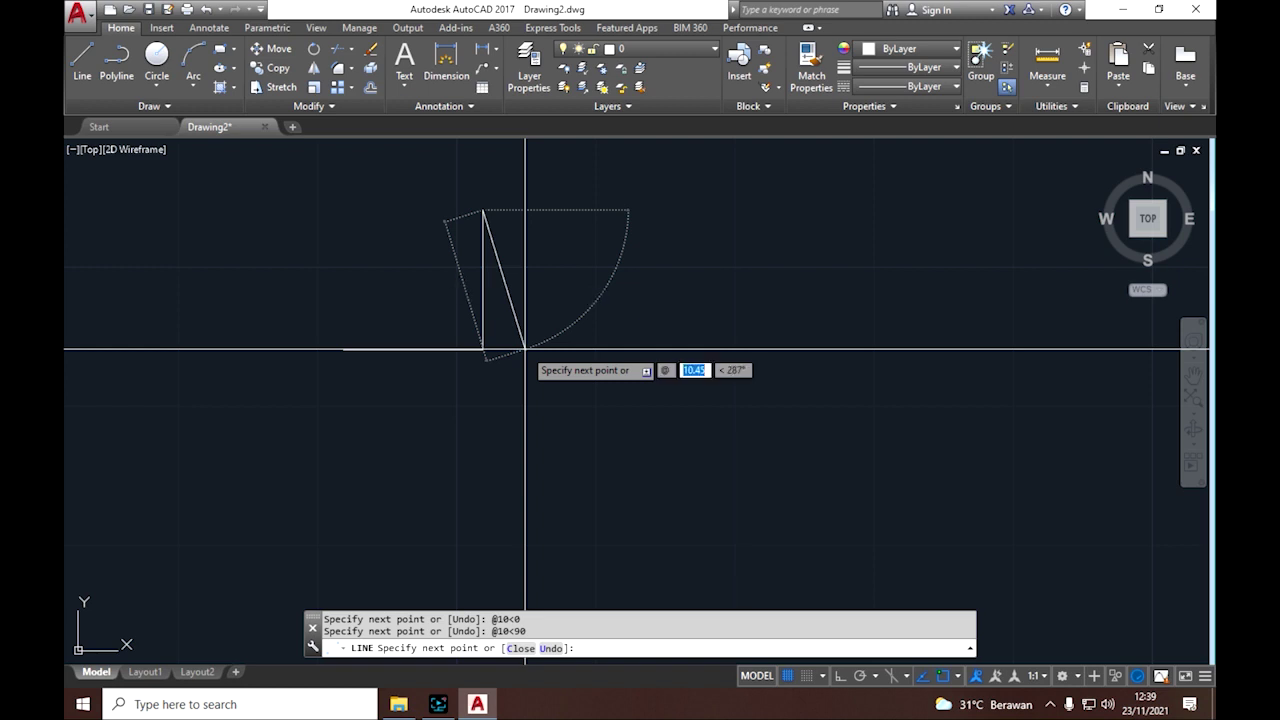
pyautogui.write('10')
pyautogui.press('Tab')
pyautogui.write('90')
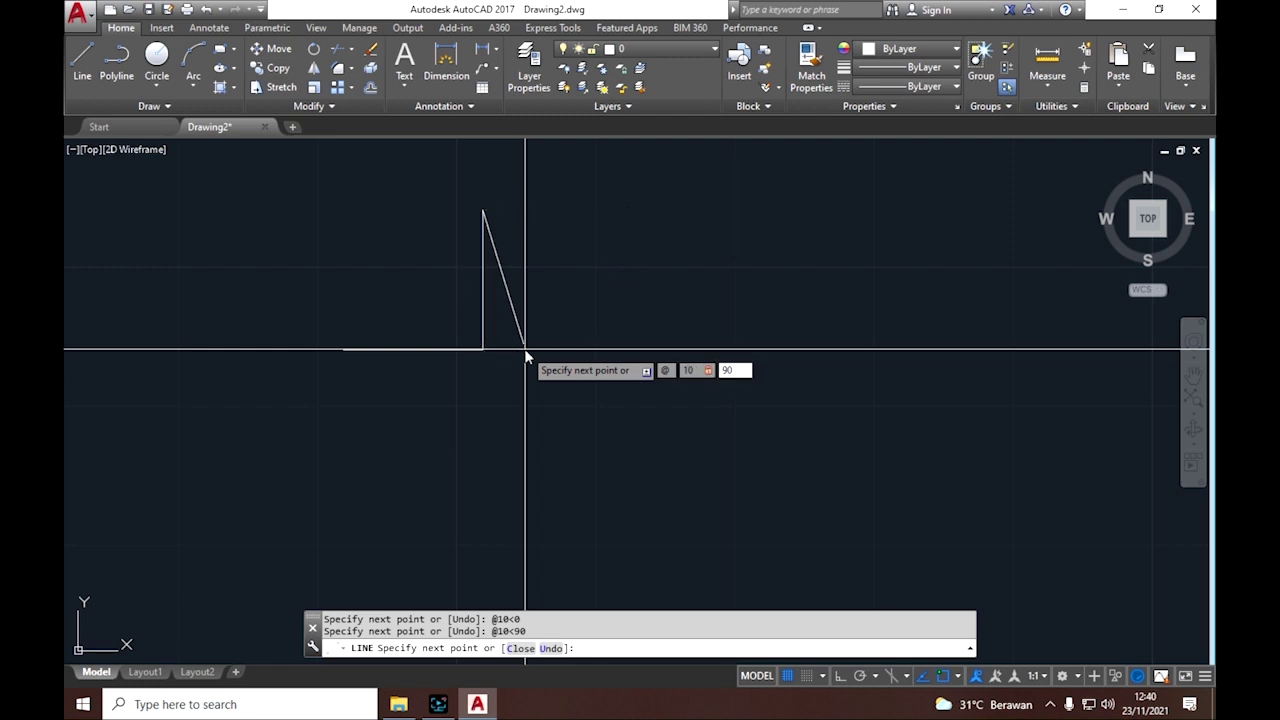
pyautogui.press('Return')
pyautogui.scroll(2, 524, 350)
pyautogui.scroll(-5, 509, 551)
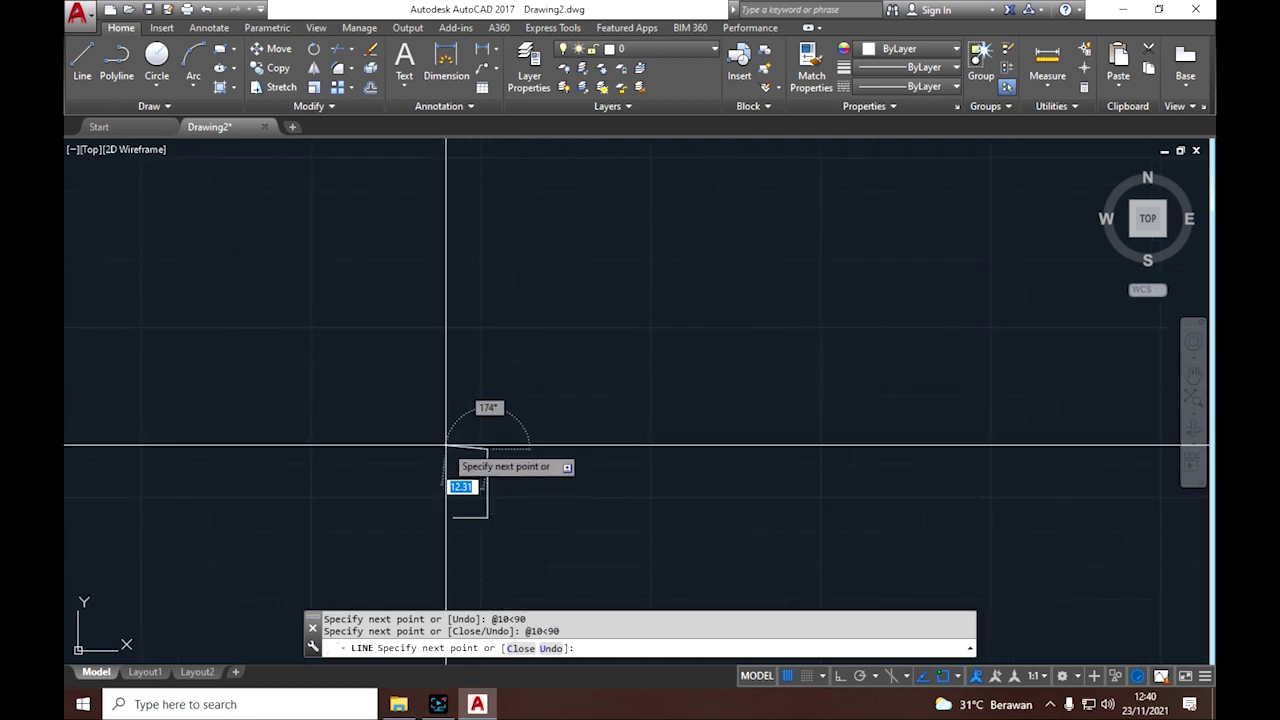
pyautogui.hotkey('ctrl', 'z')
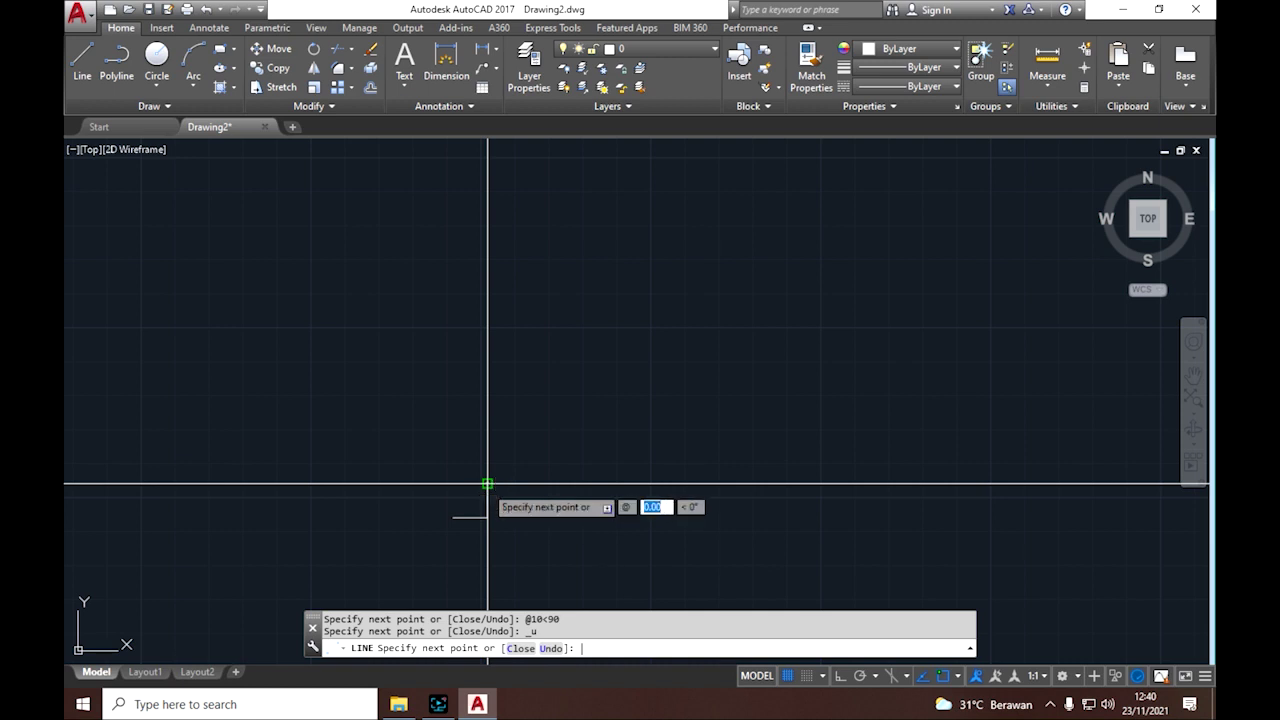
pyautogui.write('10')
pyautogui.write('<180')
pyautogui.press('Return')
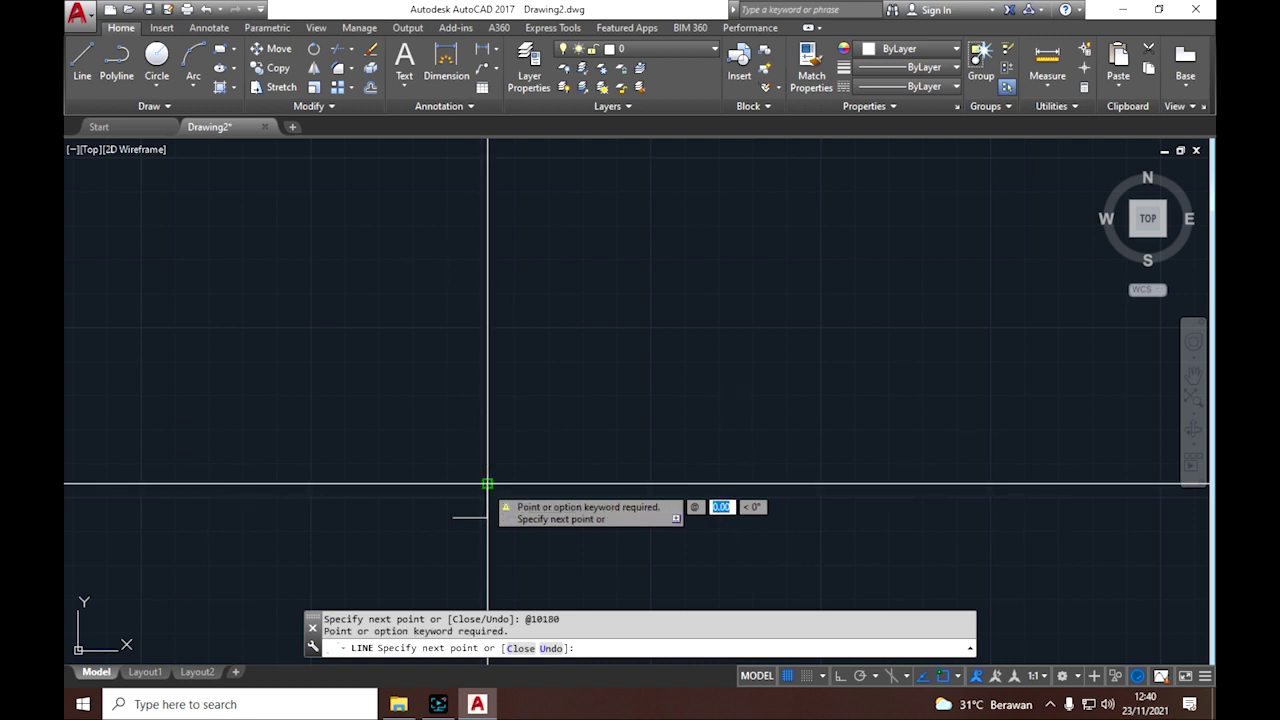
# - Toggle Ortho mode and continue the line with a segment 10 units long at 180 degrees
pyautogui.scroll(-3, 470, 491)
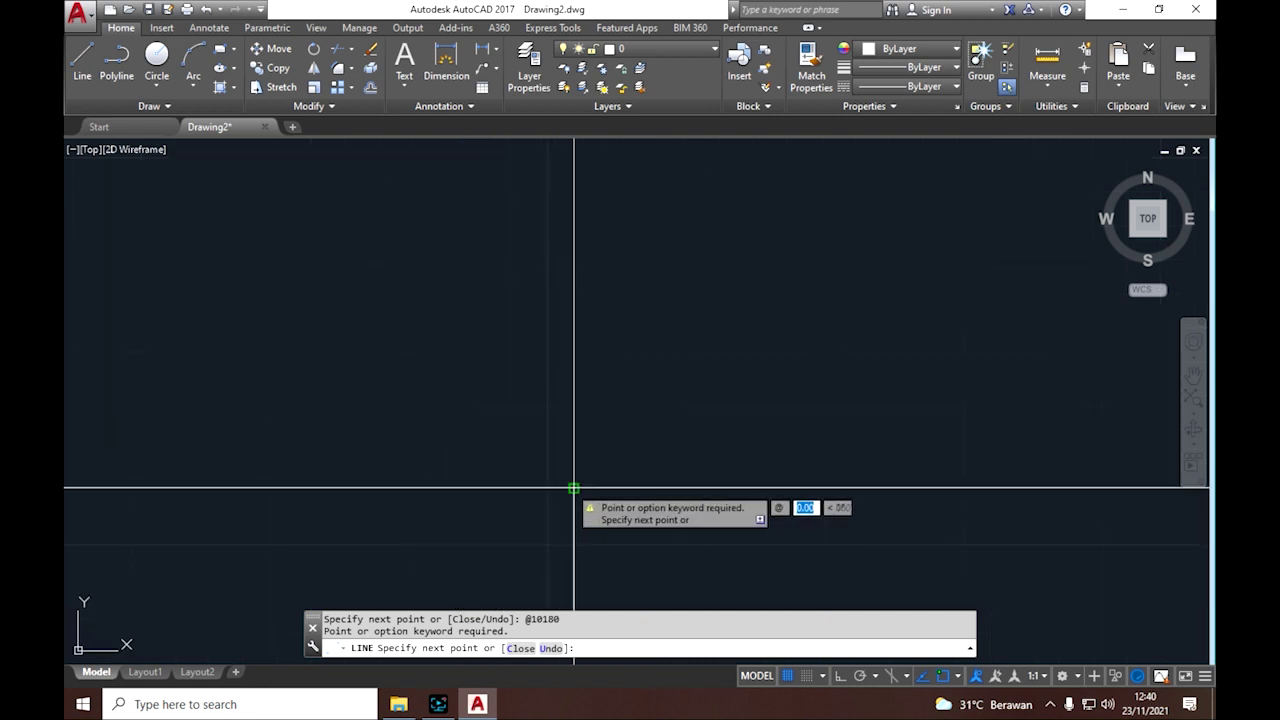
pyautogui.press('F8')
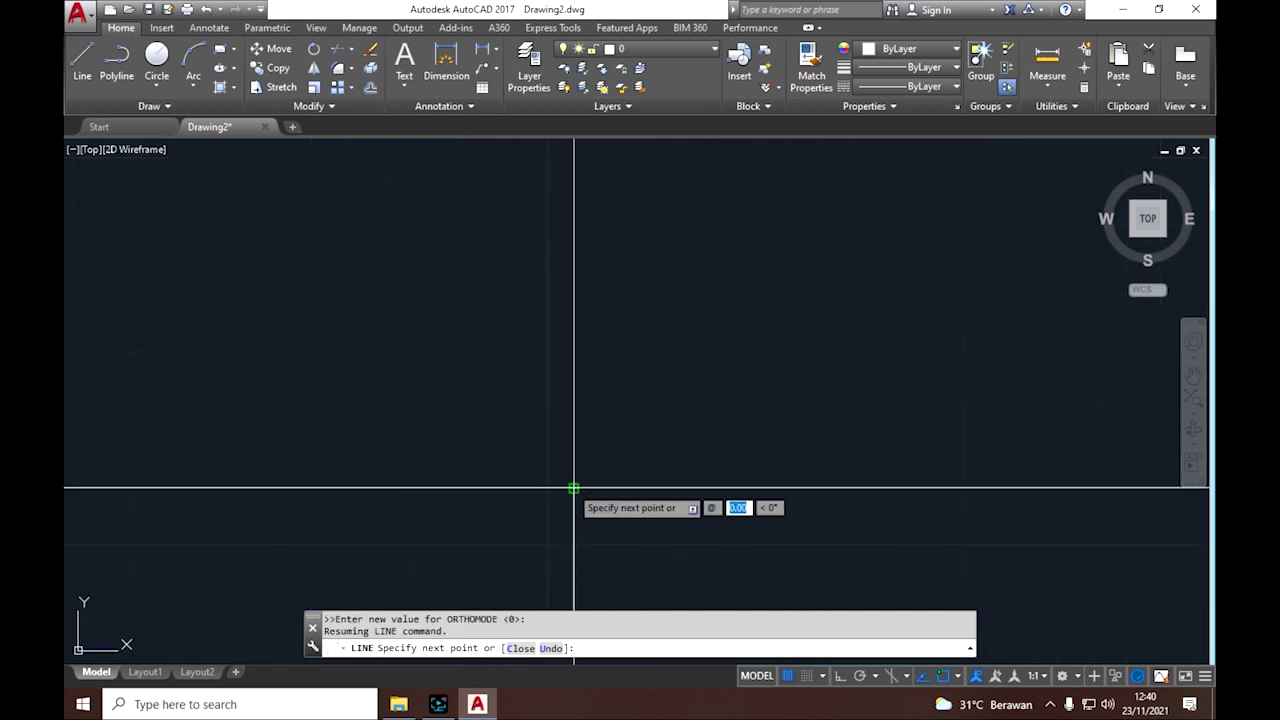
pyautogui.write('10')
pyautogui.press('Tab')
pyautogui.write('180')
pyautogui.press('Return')
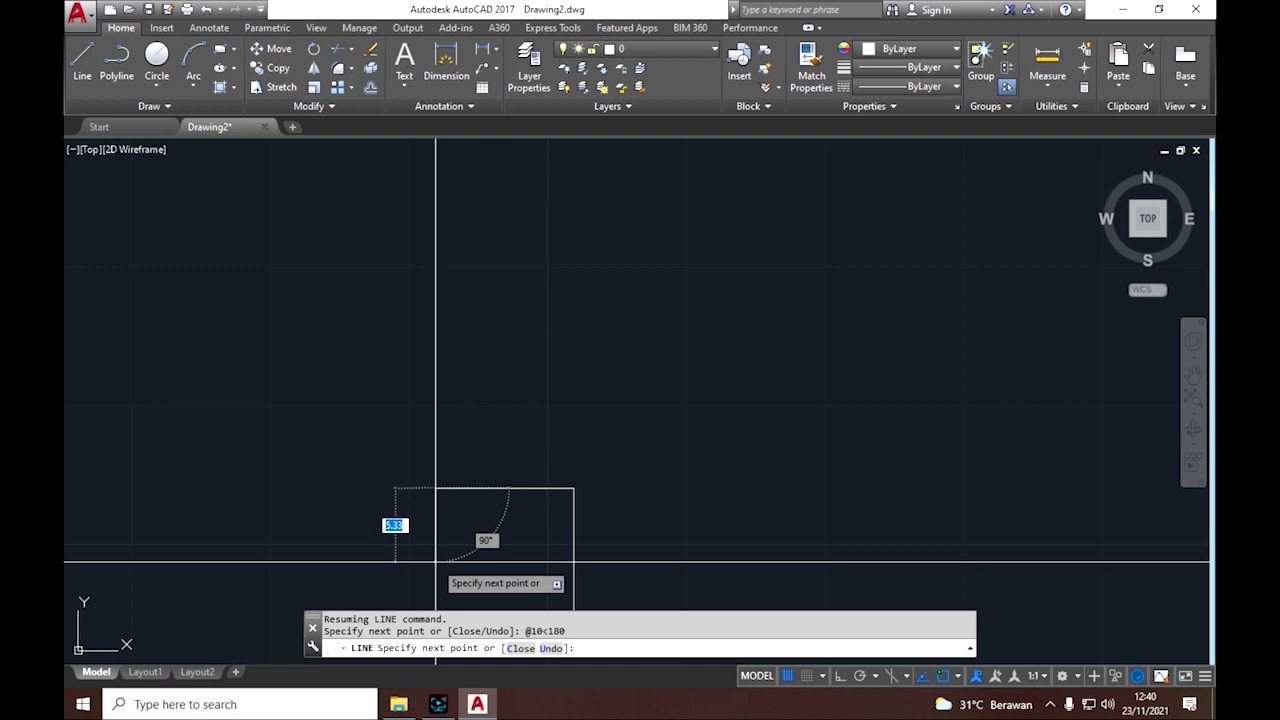
pyautogui.press('F8')
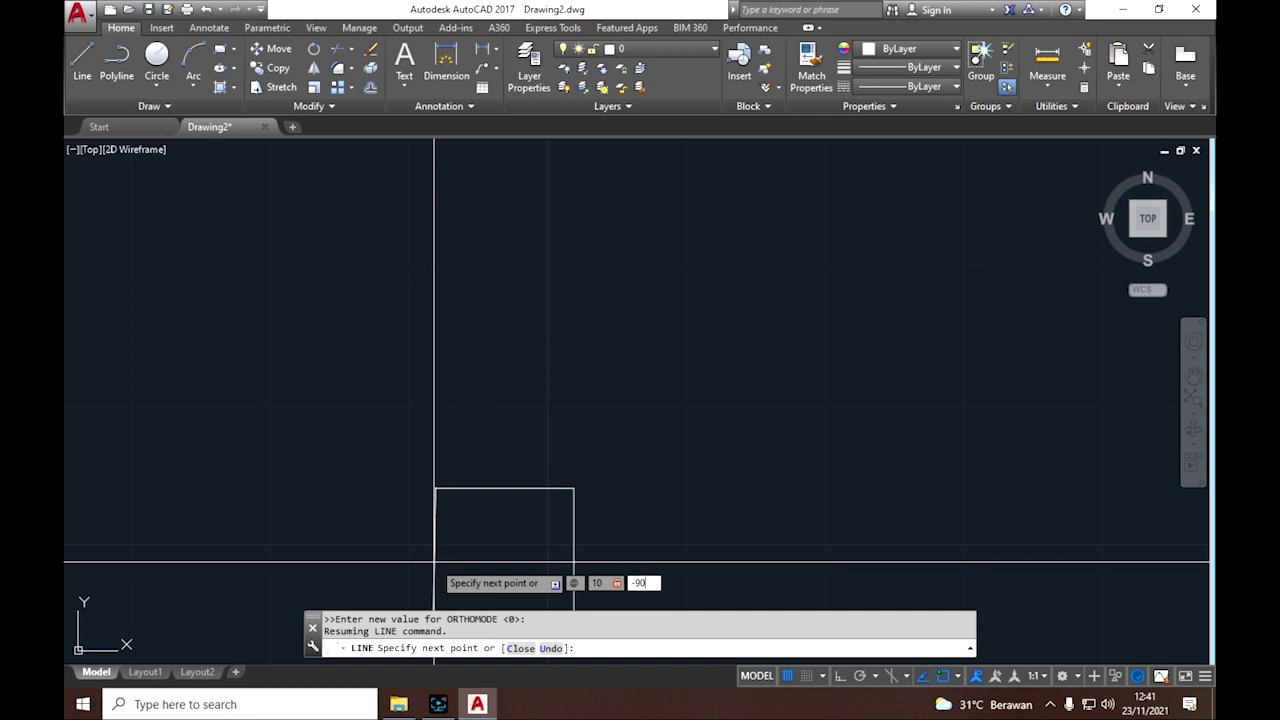
pyautogui.scroll(-2, 363, 420)
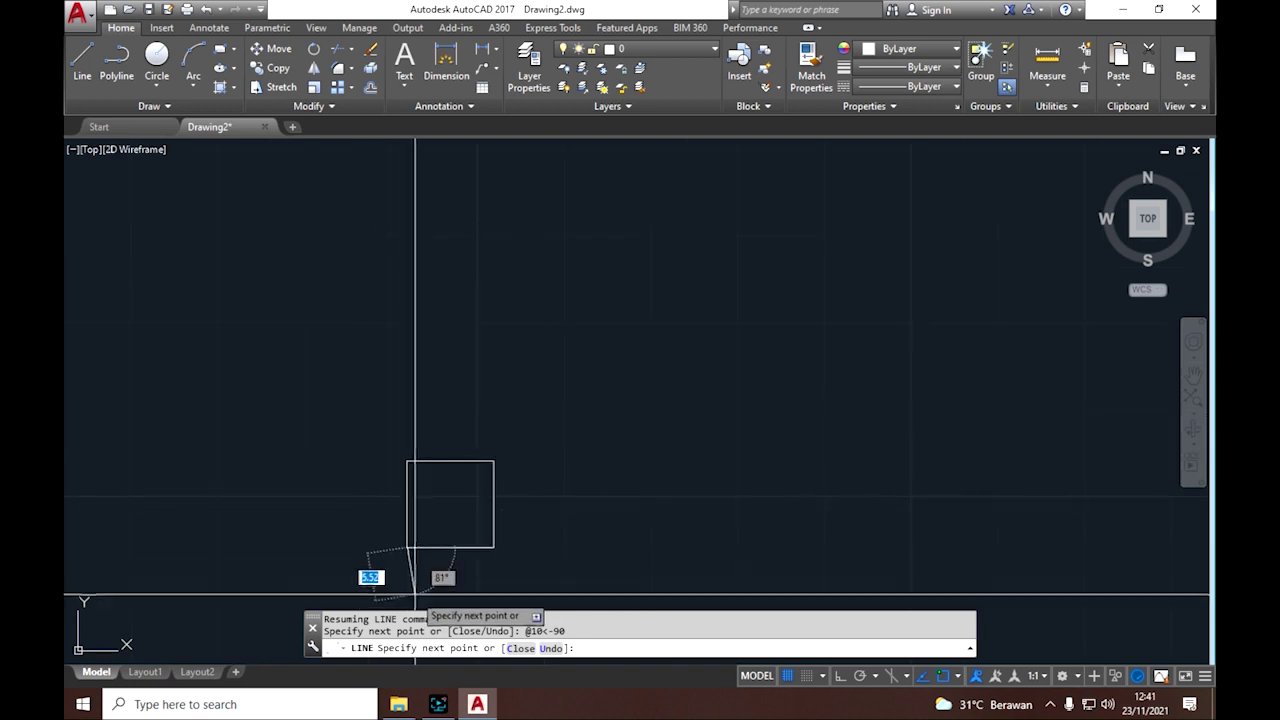
pyautogui.scroll(3, 409, 575)
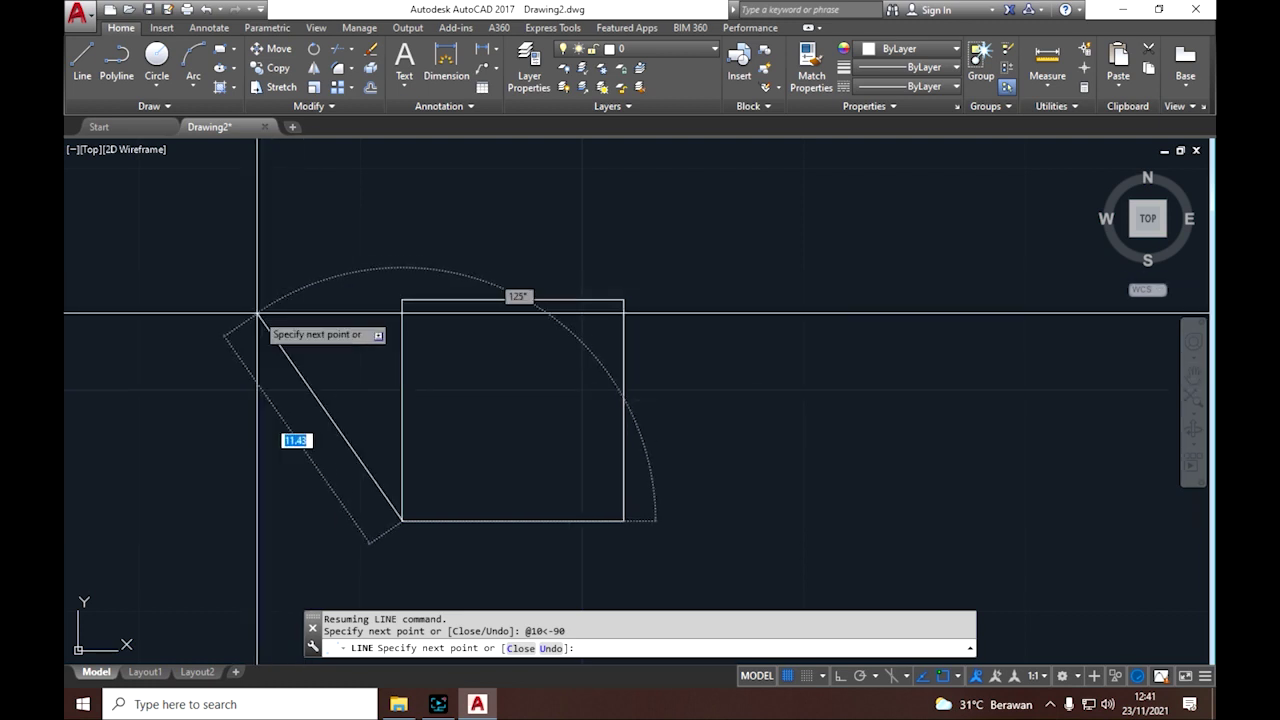
pyautogui.press('Return')
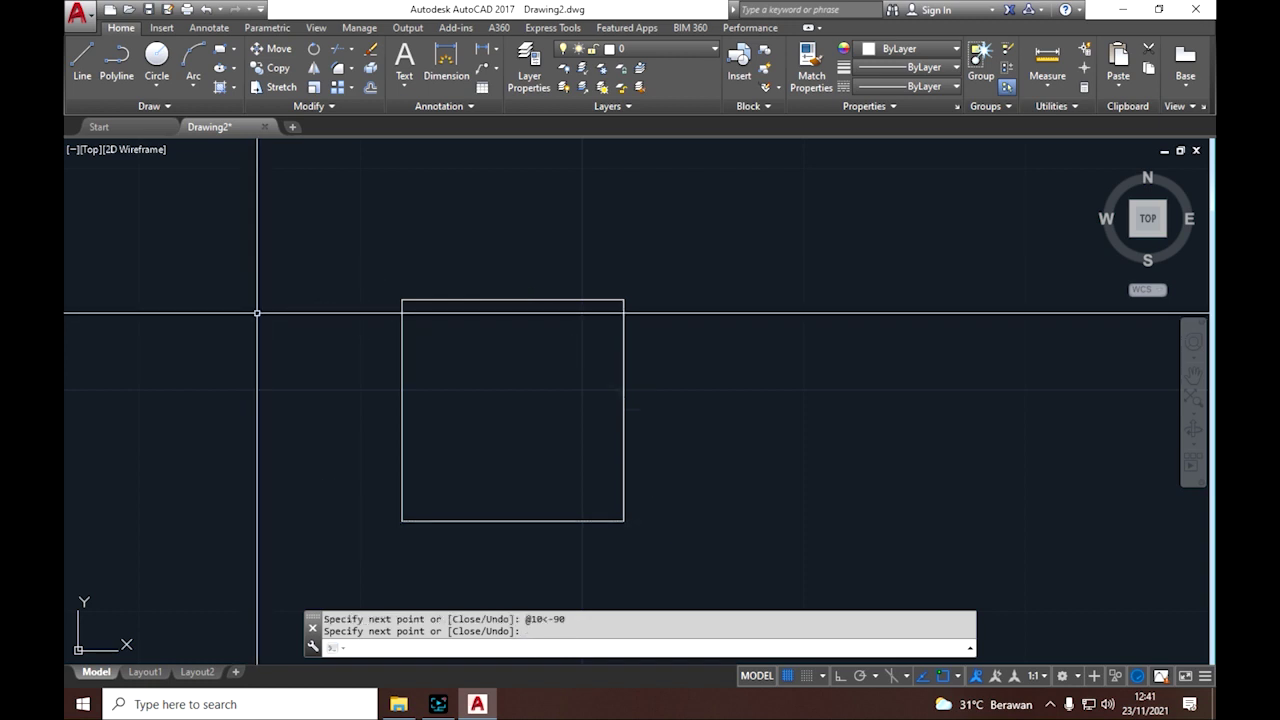
pyautogui.scroll(-2, 515, 409)
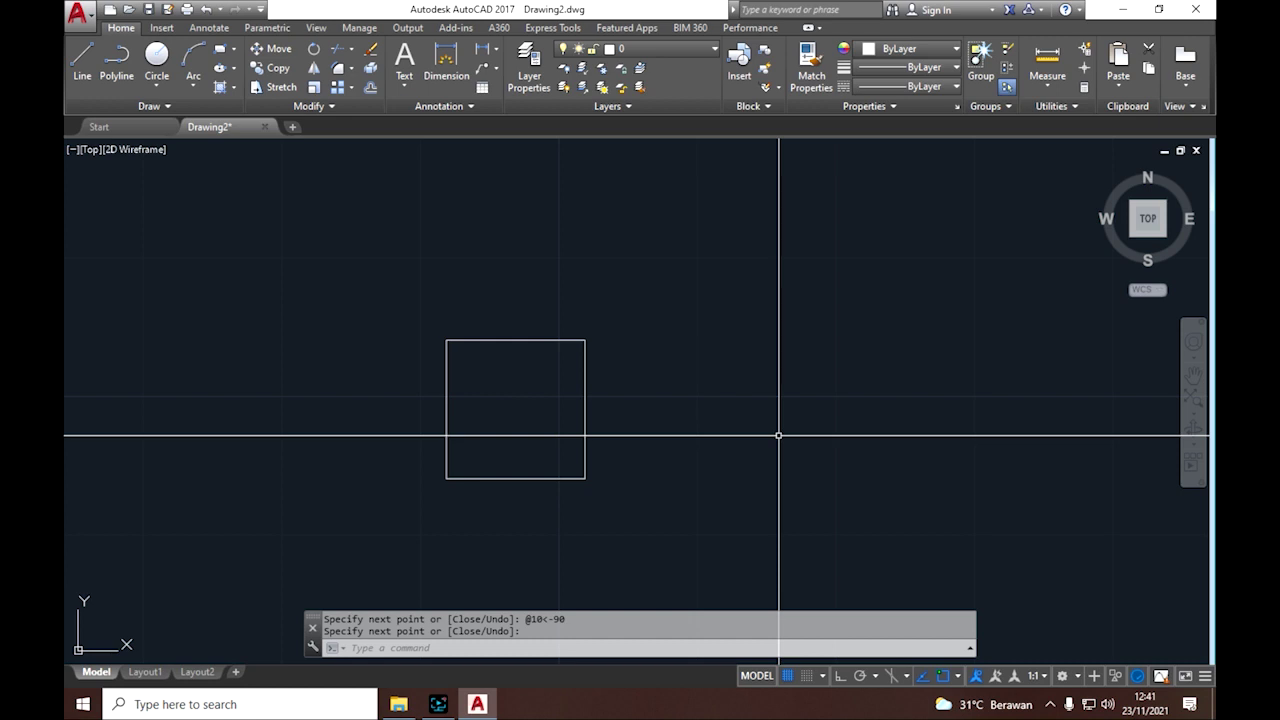
pyautogui.press('Return')
pyautogui.press('Return')
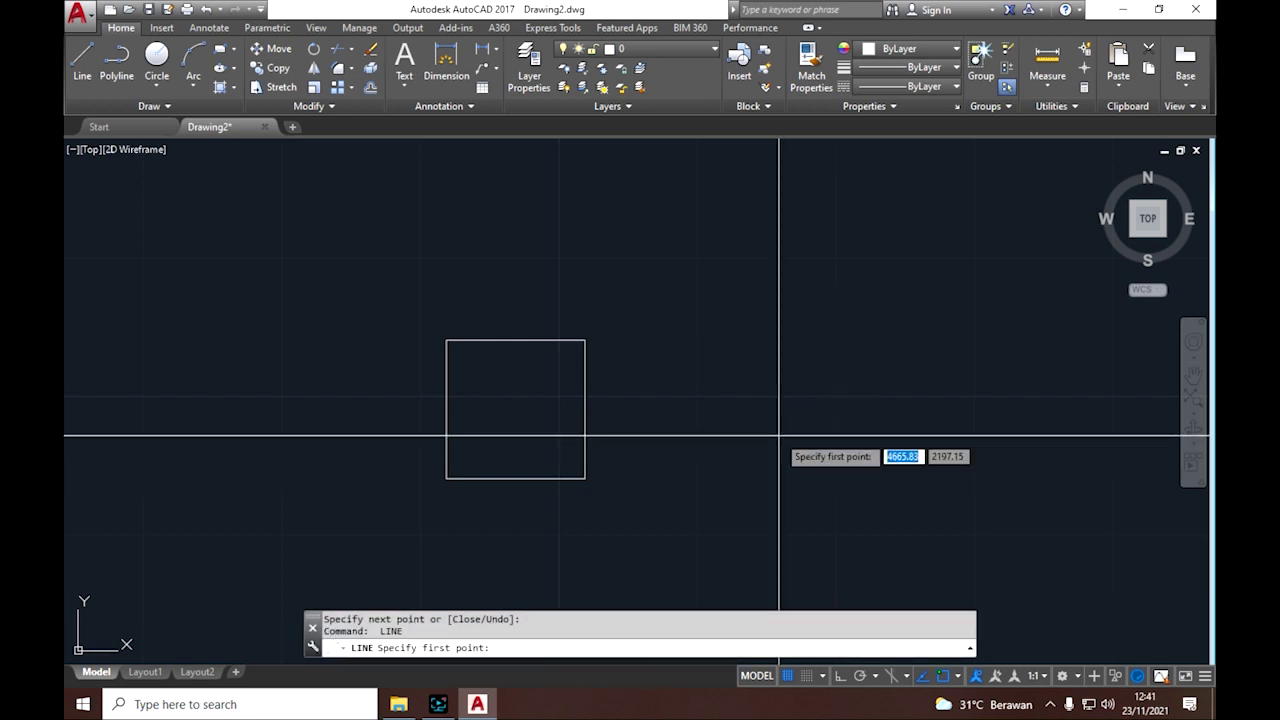
pyautogui.click(779, 436)
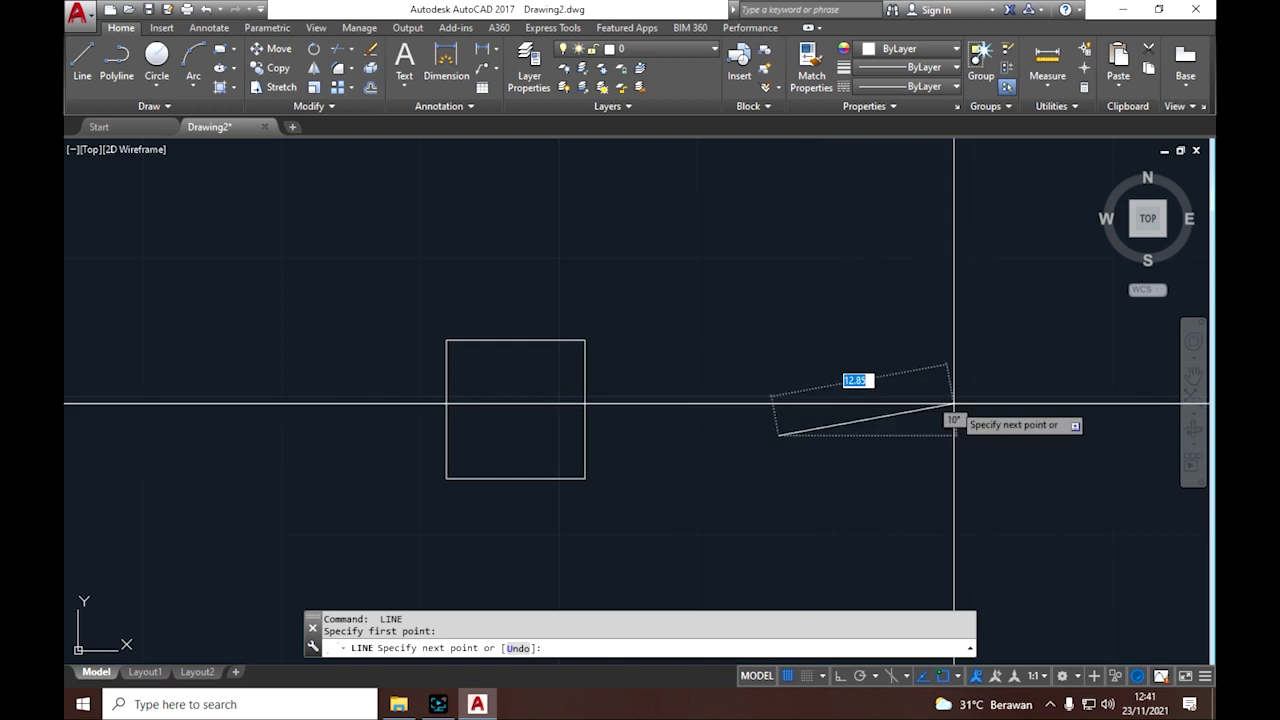
pyautogui.press('Escape')
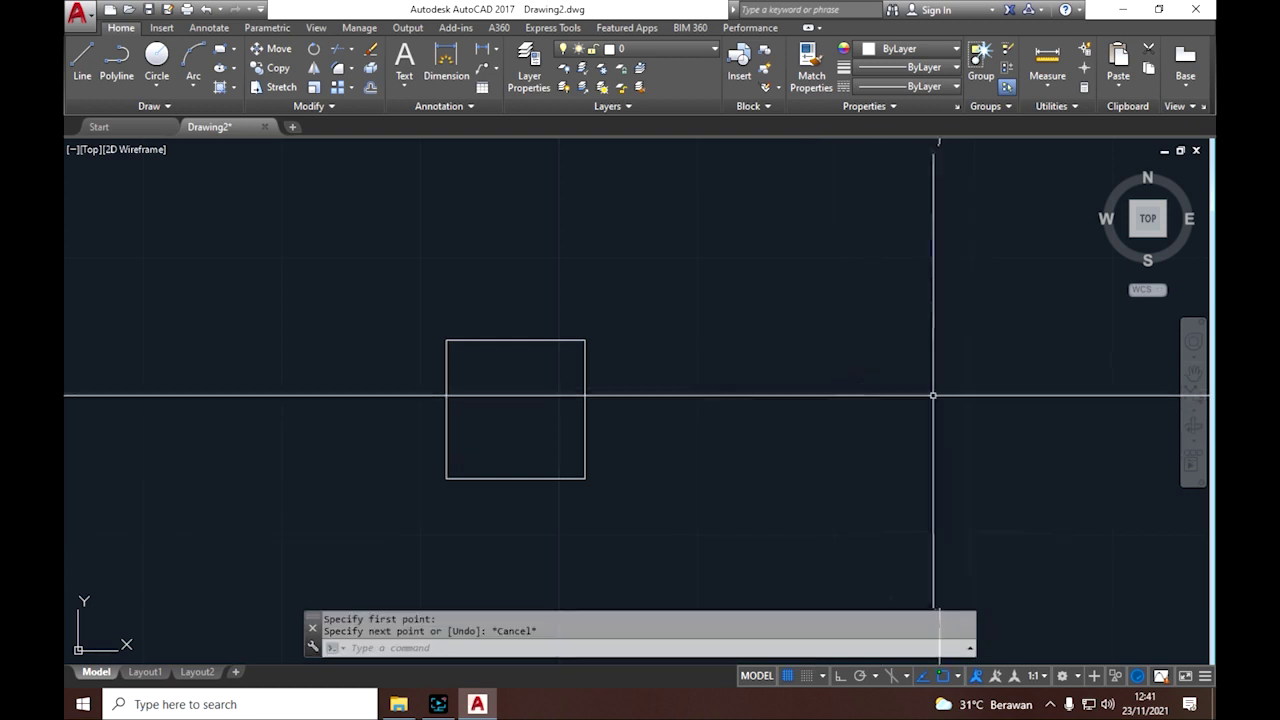
# - Draw two freehand circles on opposite sides of the square, the first about 16 units in radius, and undo both
pyautogui.click(157, 57)
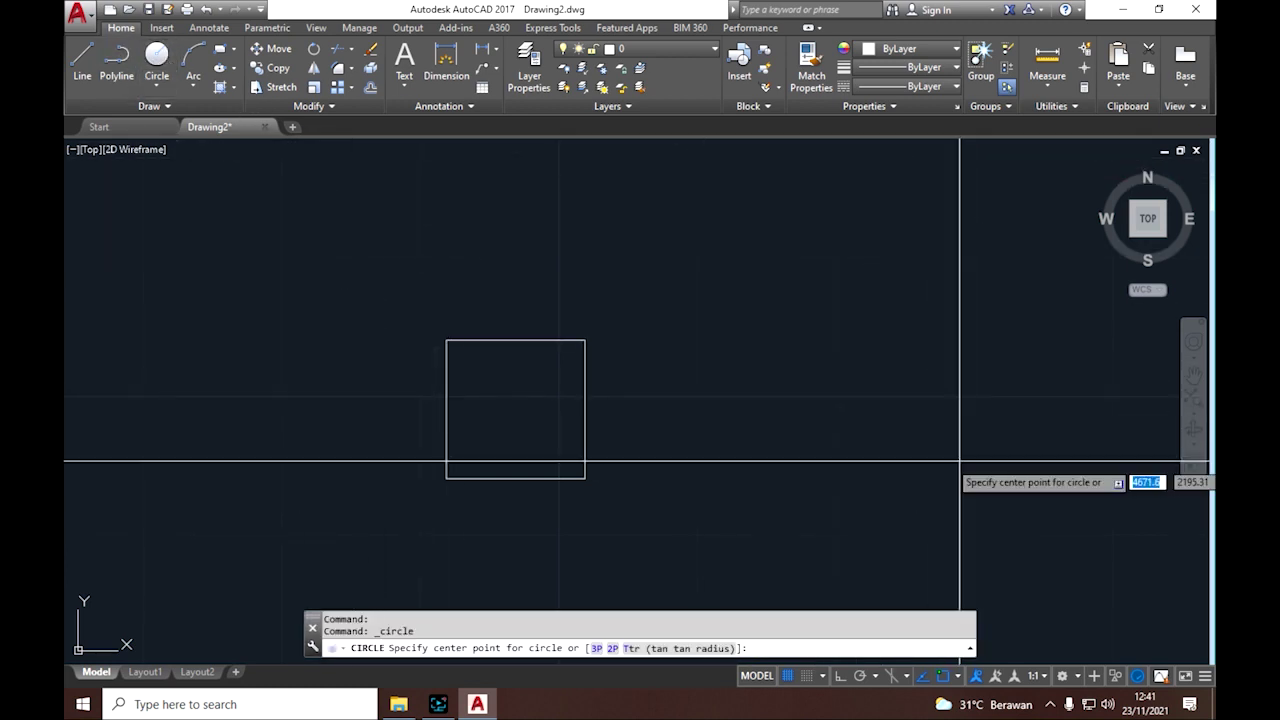
pyautogui.click(814, 363)
pyautogui.click(1010, 466)
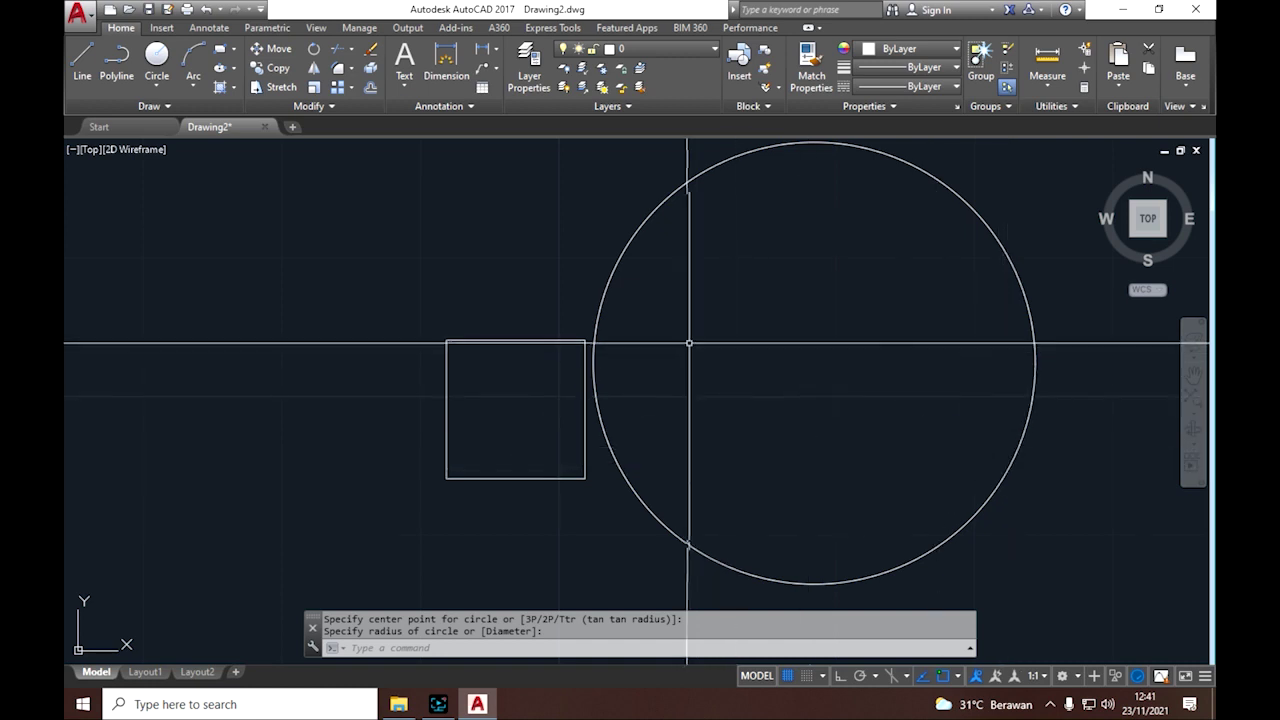
pyautogui.press('Return')
pyautogui.click(270, 325)
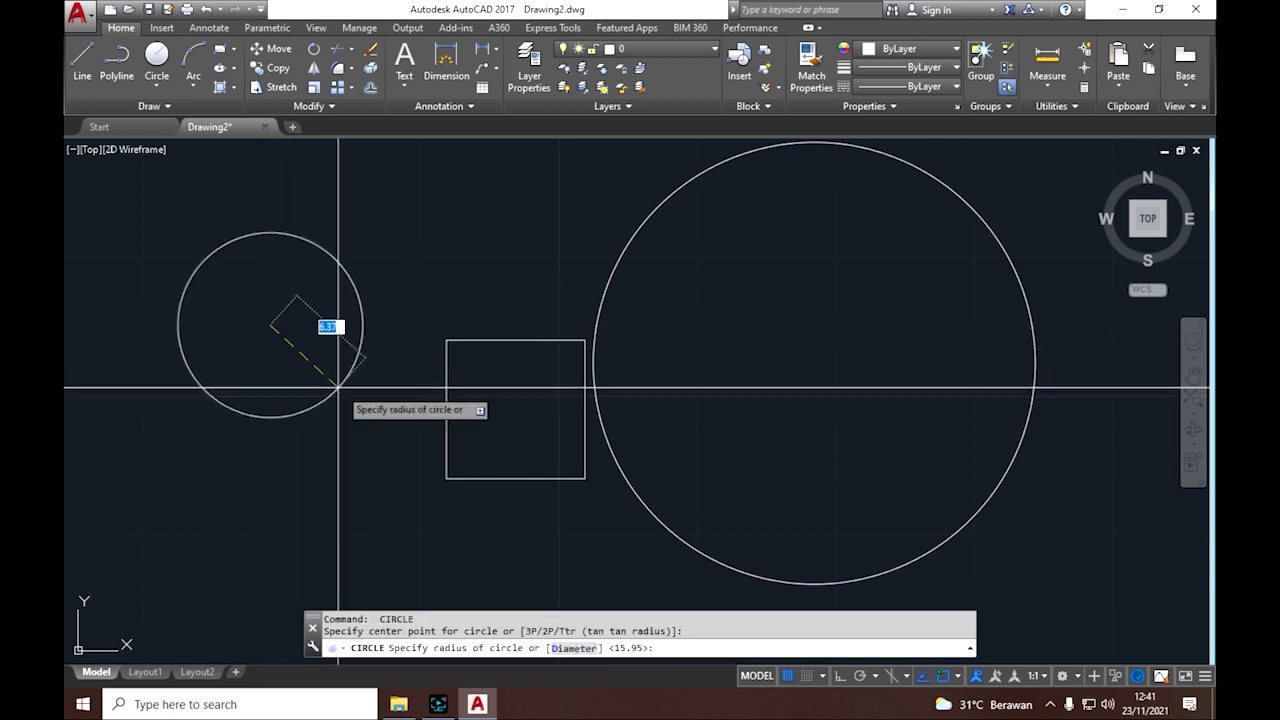
pyautogui.click(345, 383)
pyautogui.hotkey('ctrl', 'z')
pyautogui.hotkey('ctrl', 'z')
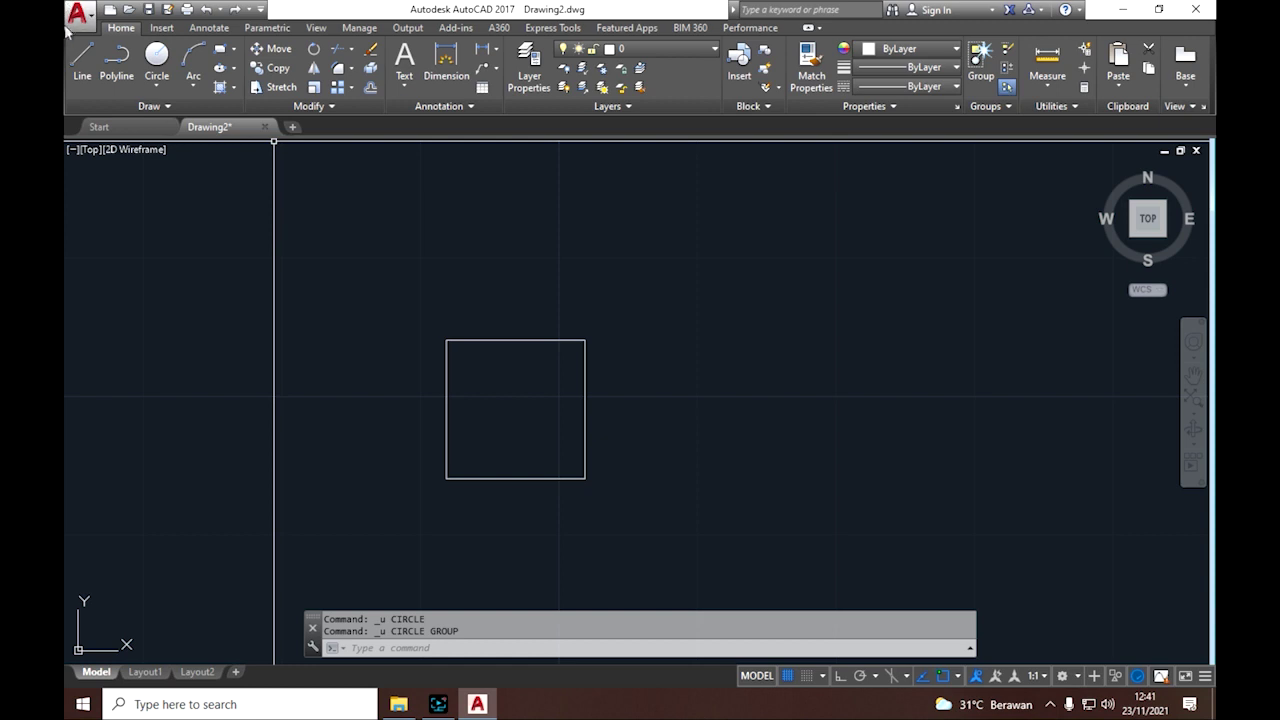
# - Draw a roughly horizontal 10-unit line in the empty area east of the square and turn on polar tracking
pyautogui.click(81, 60)
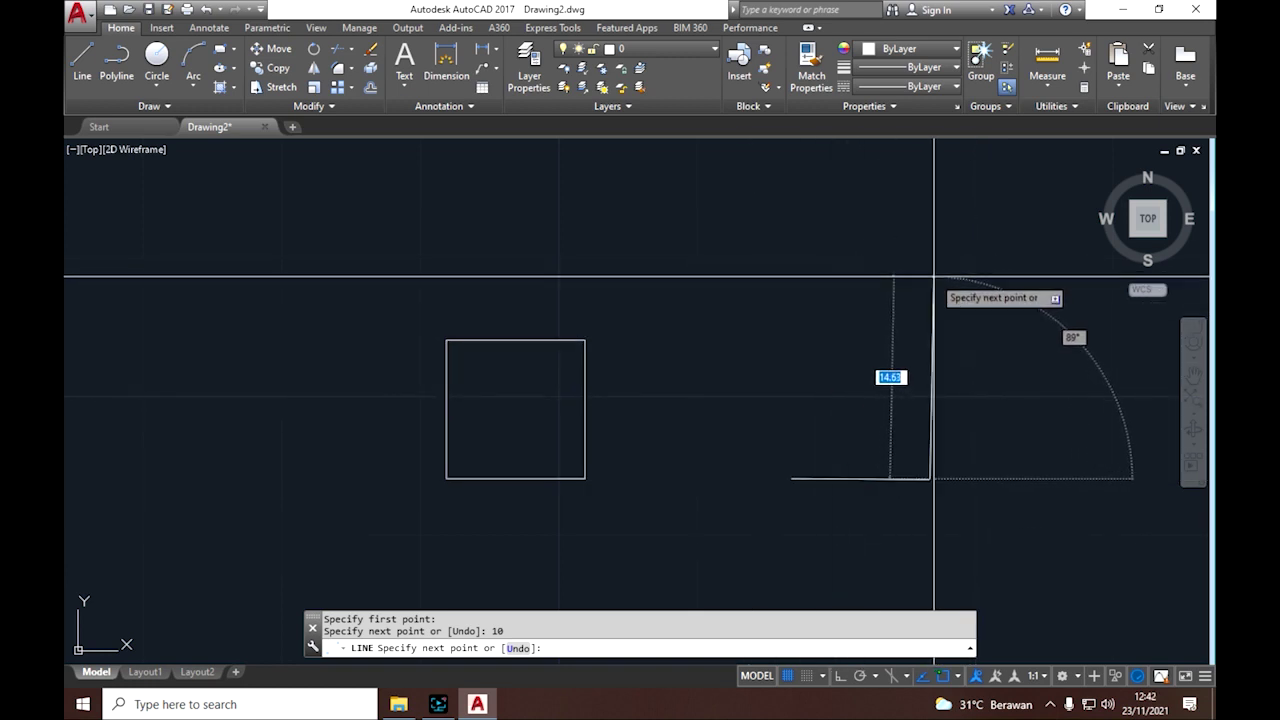
pyautogui.press('Escape')
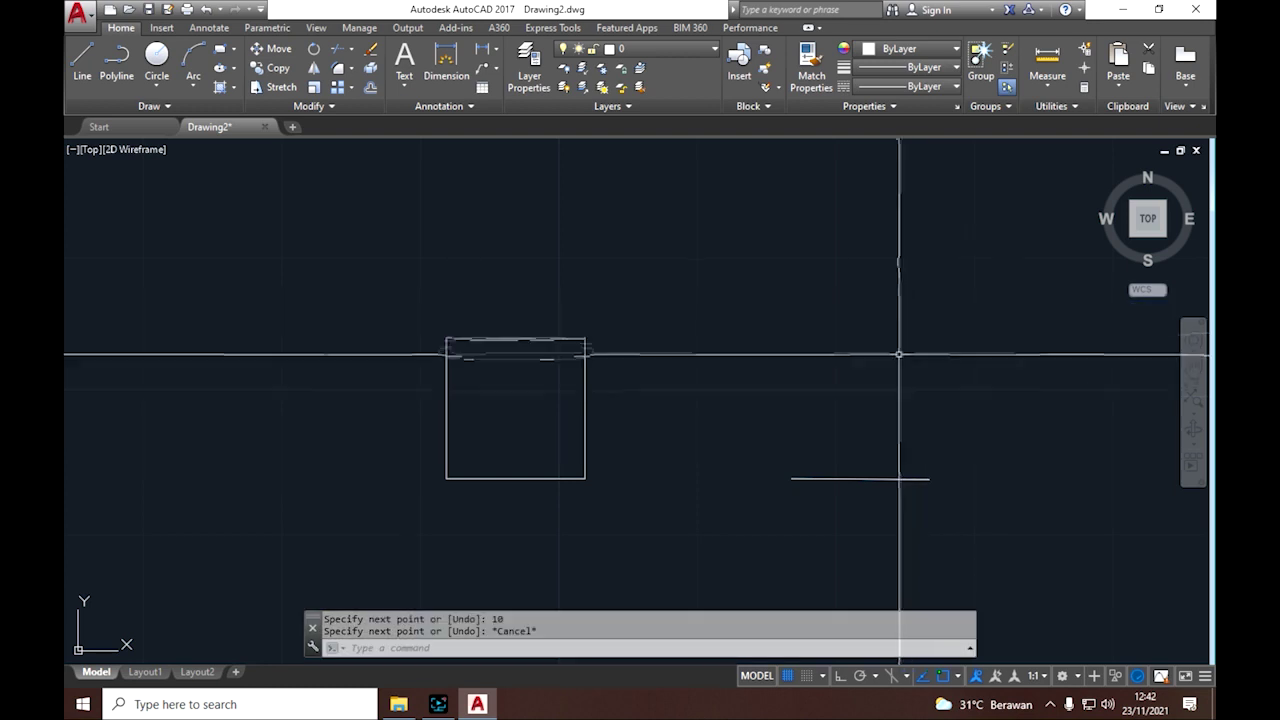
pyautogui.click(859, 676)
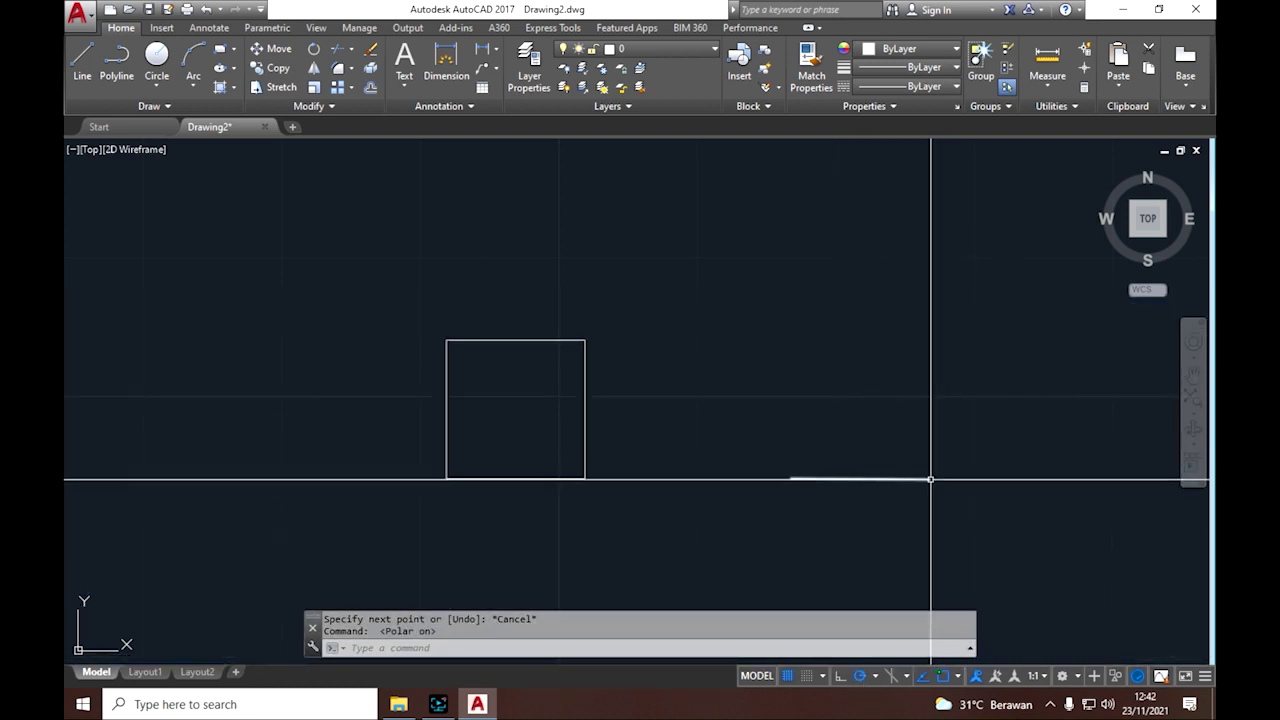
# - Complete a second square from the new line's east end with 10-unit segments up and west, closing at the line's start
pyautogui.click(80, 62)
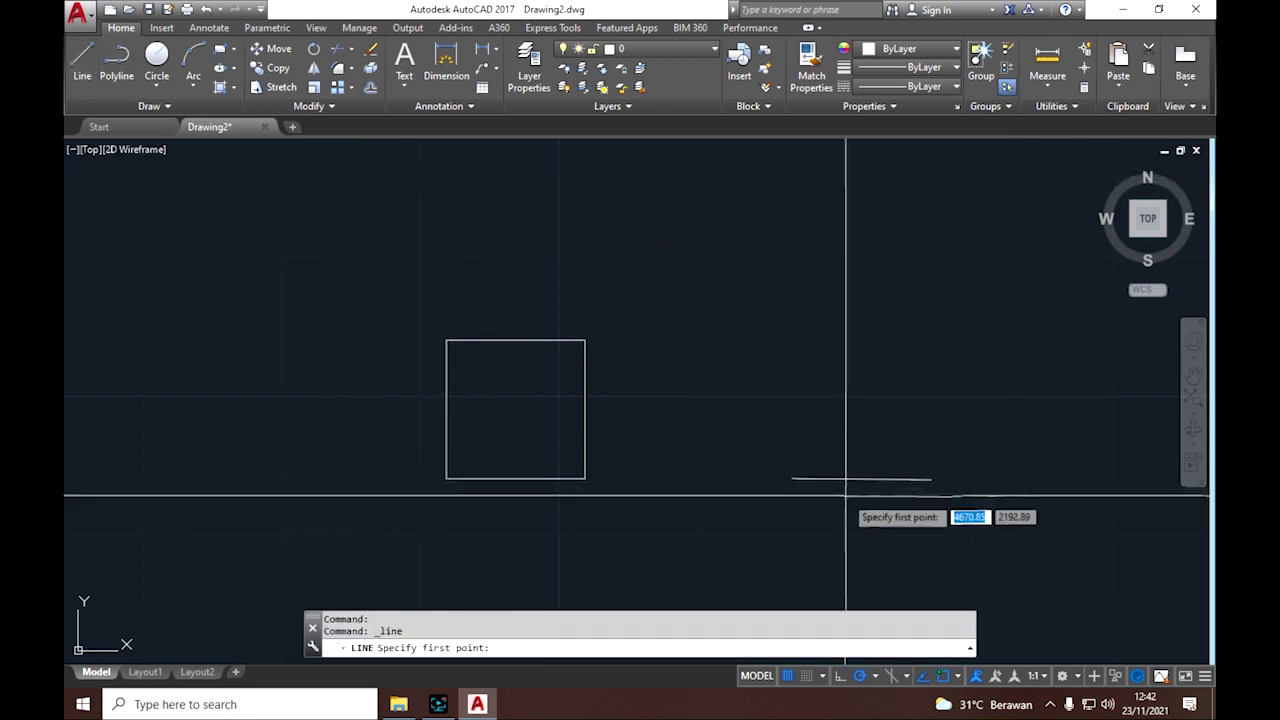
pyautogui.click(930, 480)
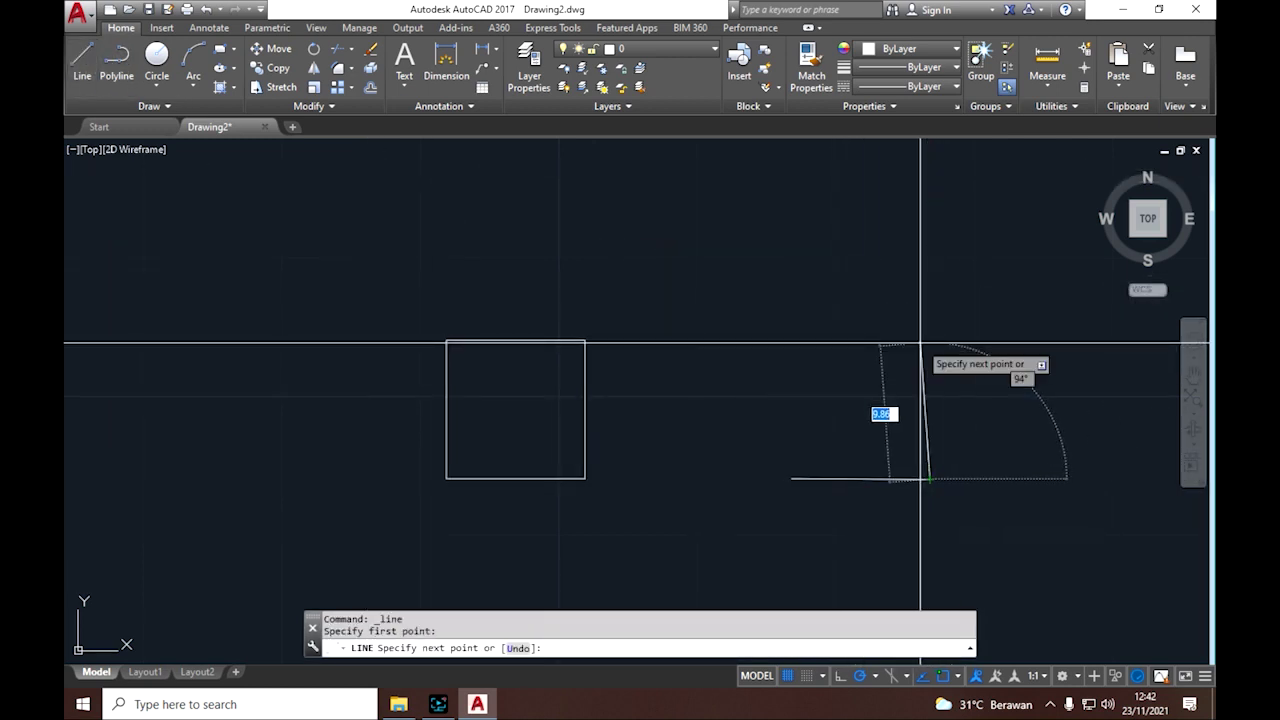
pyautogui.write('10')
pyautogui.press('Return')
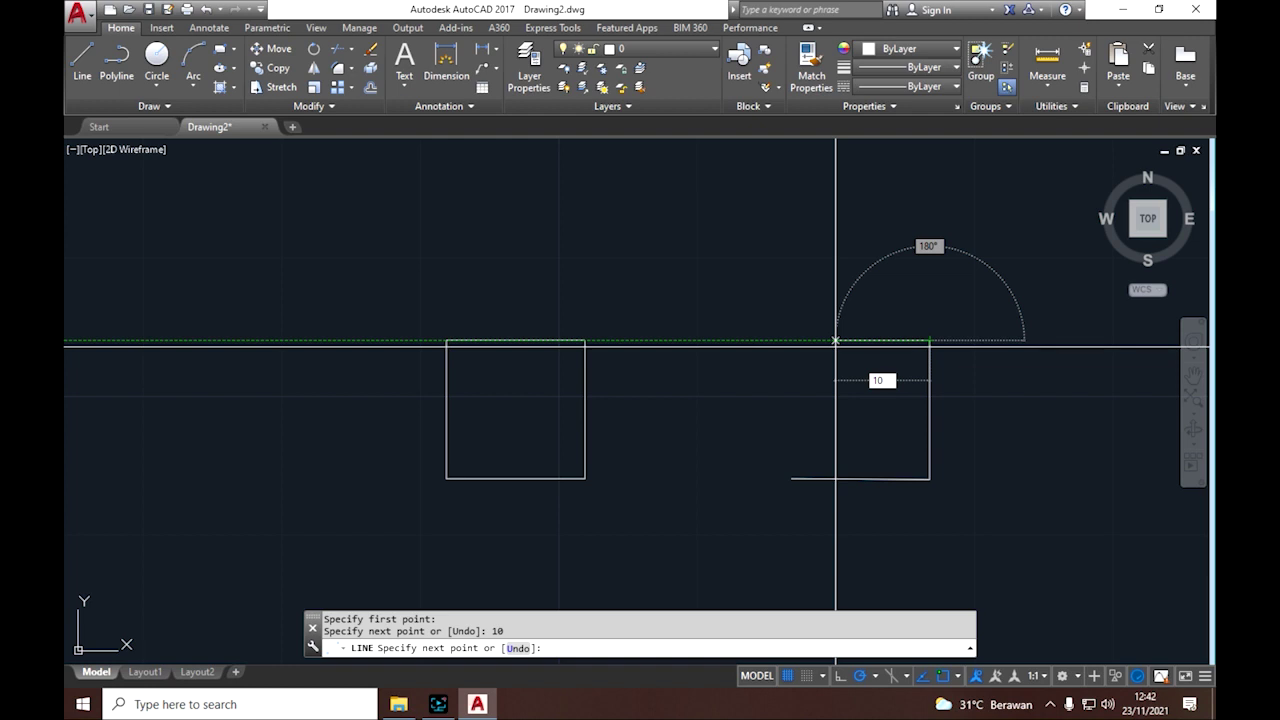
pyautogui.press('Return')
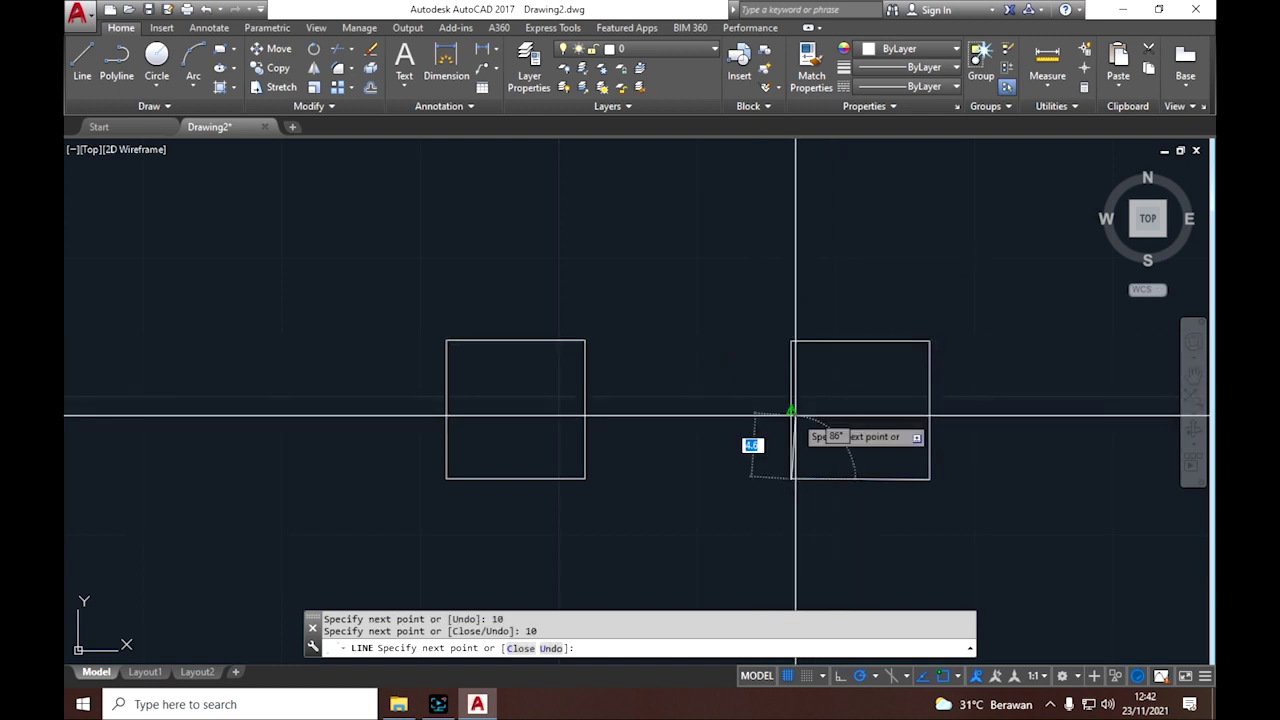
pyautogui.press('Return')
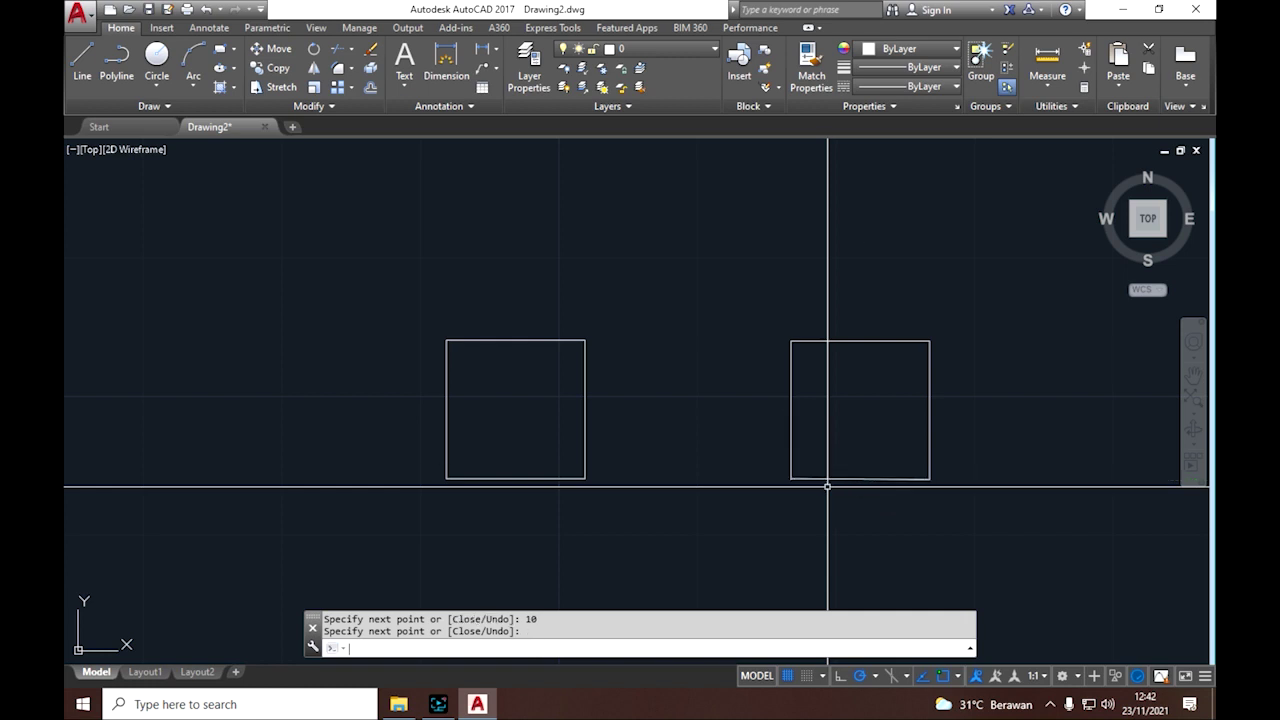
# - Examine the two squares from different view positions and zoom levels
pyautogui.scroll(-8, 714, 443)
pyautogui.scroll(-2, 735, 480)
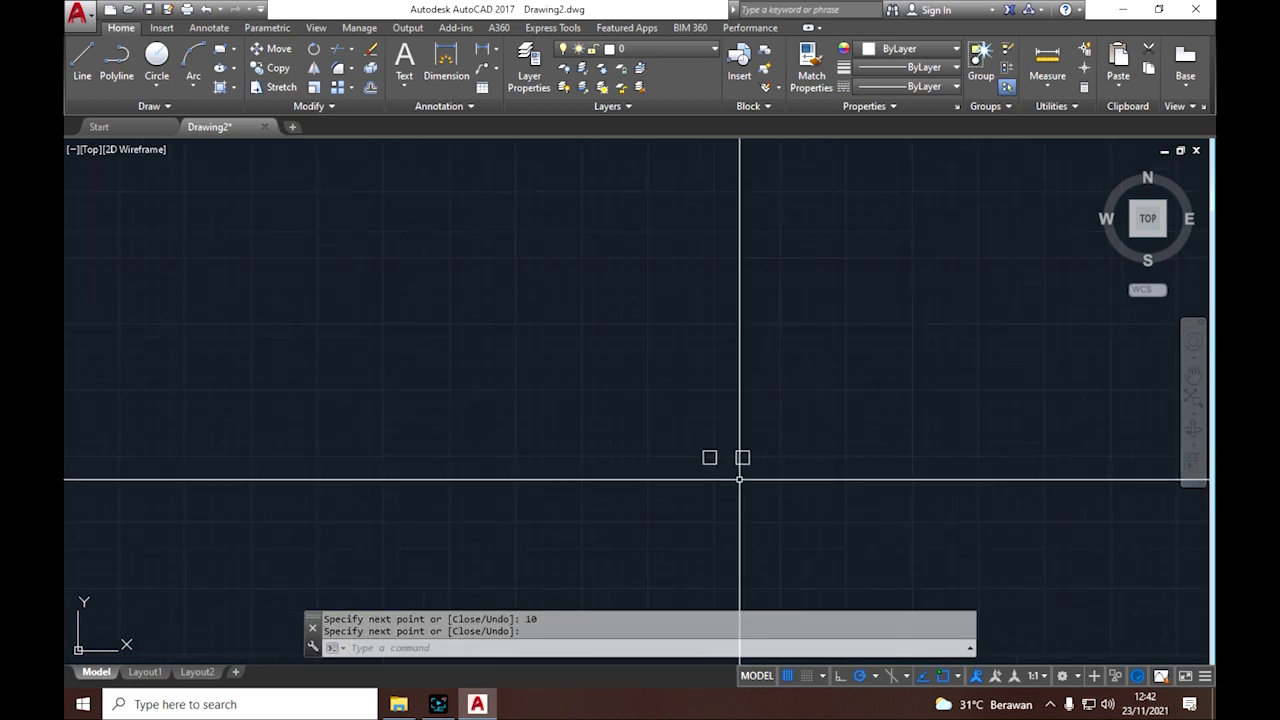
pyautogui.scroll(8, 746, 495)
pyautogui.moveTo(669, 386); pyautogui.dragTo(691, 512, button='middle')
pyautogui.scroll(5, 680, 470)
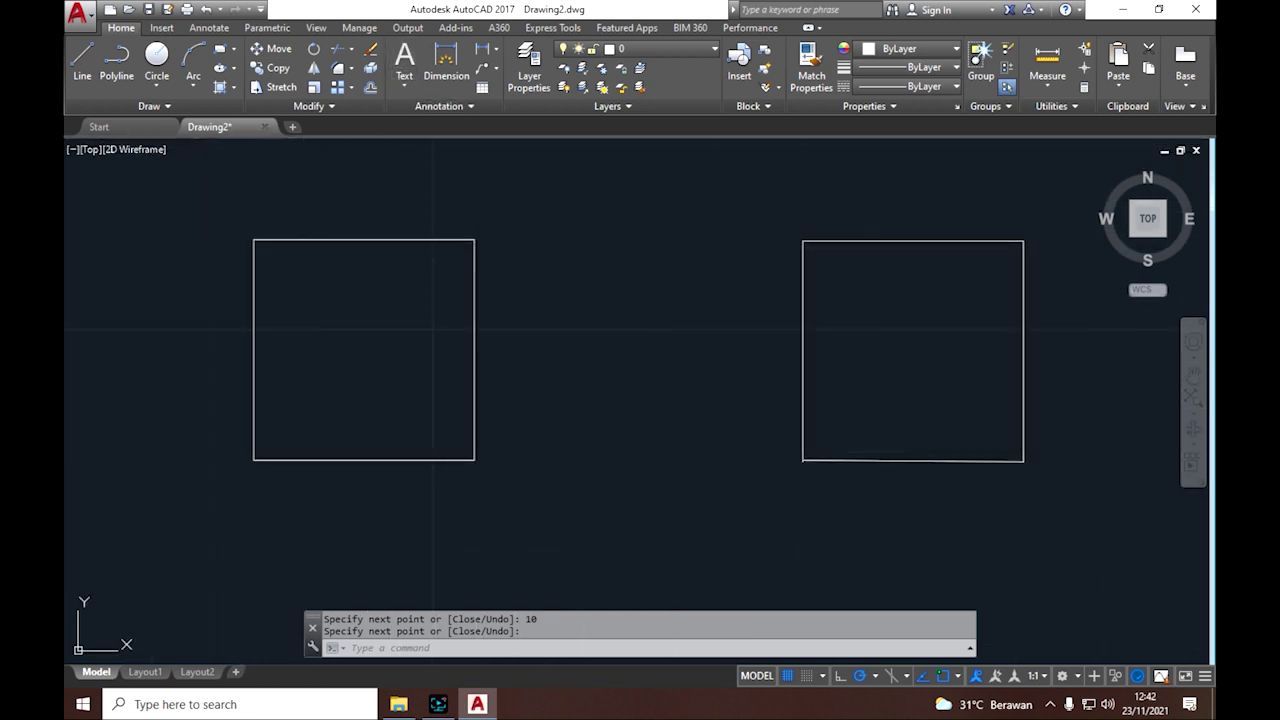
pyautogui.moveTo(303, 189); pyautogui.dragTo(480, 277, button='middle')
pyautogui.moveTo(425, 206)
pyautogui.mouseDown(button='middle')
pyautogui.moveTo(457, 237)
pyautogui.moveTo(477, 217)
pyautogui.moveTo(429, 203)
pyautogui.moveTo(503, 246)
pyautogui.moveTo(462, 173)
pyautogui.moveTo(374, 223)
pyautogui.moveTo(457, 163)
pyautogui.moveTo(426, 246)
pyautogui.moveTo(457, 186)
pyautogui.mouseUp(button='middle')
pyautogui.scroll(-6, 466, 229)
pyautogui.scroll(3, 468, 242)
pyautogui.scroll(5, 467, 242)
pyautogui.scroll(-9, 471, 229)
pyautogui.scroll(9, 474, 210)
pyautogui.scroll(-6, 476, 200)
pyautogui.scroll(6, 481, 268)
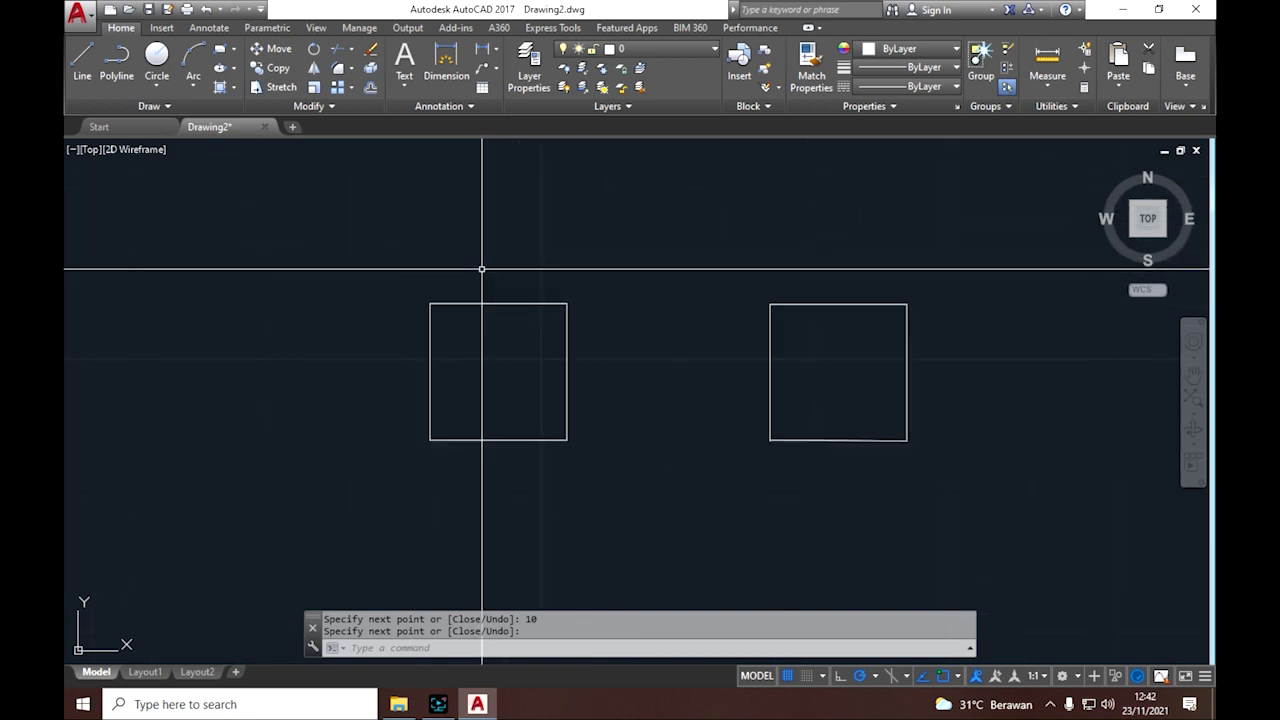
pyautogui.scroll(-4, 481, 262)
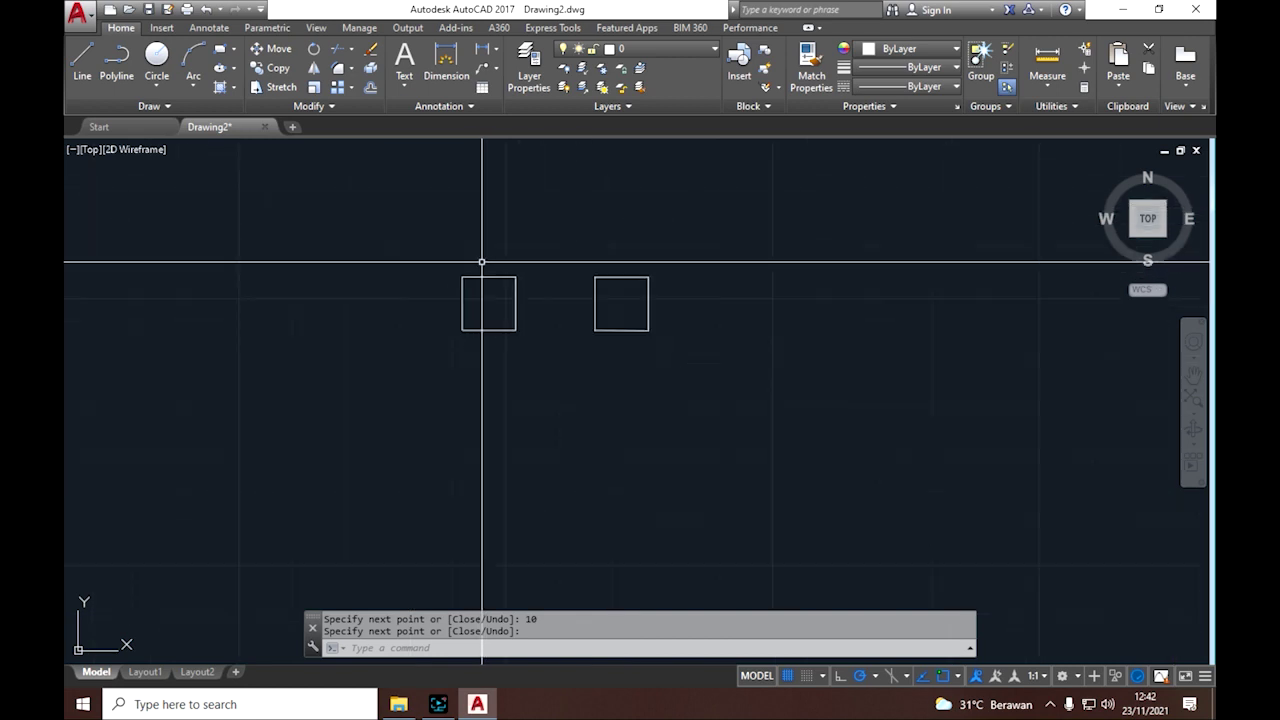
# - Add a dimension between the upper corners of the first square, placed just above its upper edge
pyautogui.scroll(7, 481, 261)
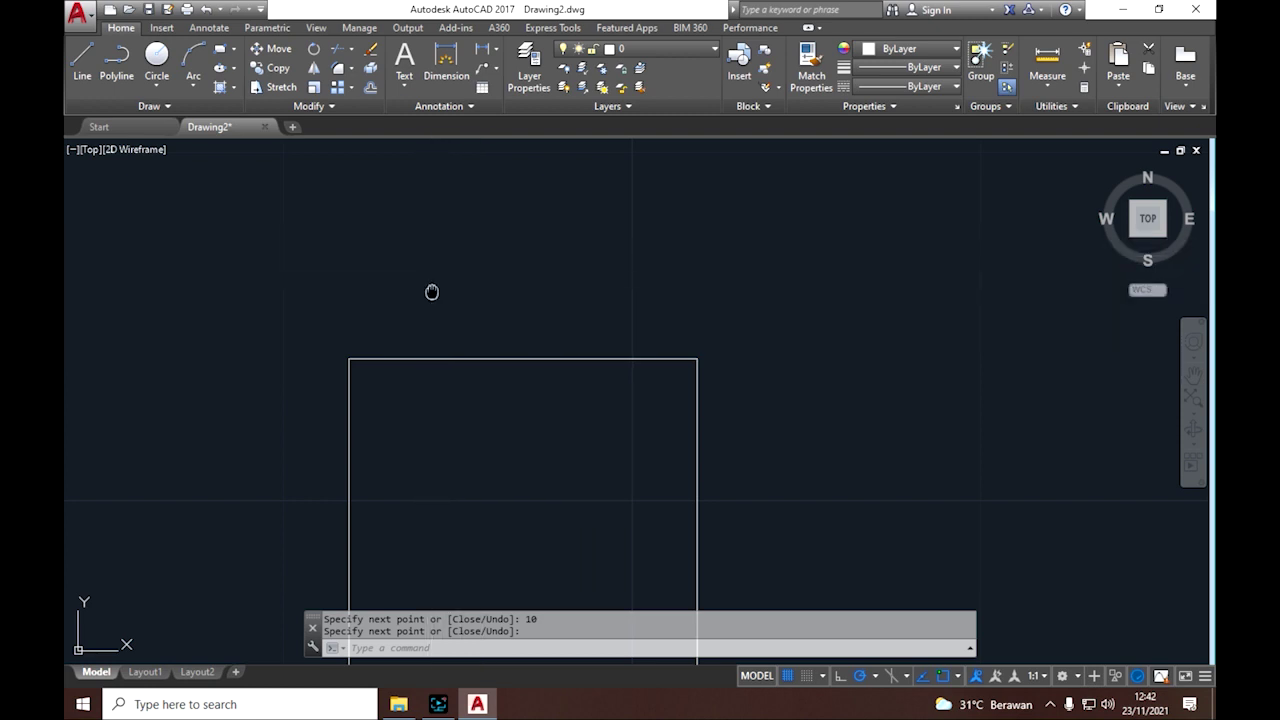
pyautogui.moveTo(432, 292)
pyautogui.mouseDown(button='middle')
pyautogui.moveTo(517, 226)
pyautogui.moveTo(466, 231)
pyautogui.moveTo(523, 211)
pyautogui.moveTo(509, 154)
pyautogui.mouseUp(button='middle')
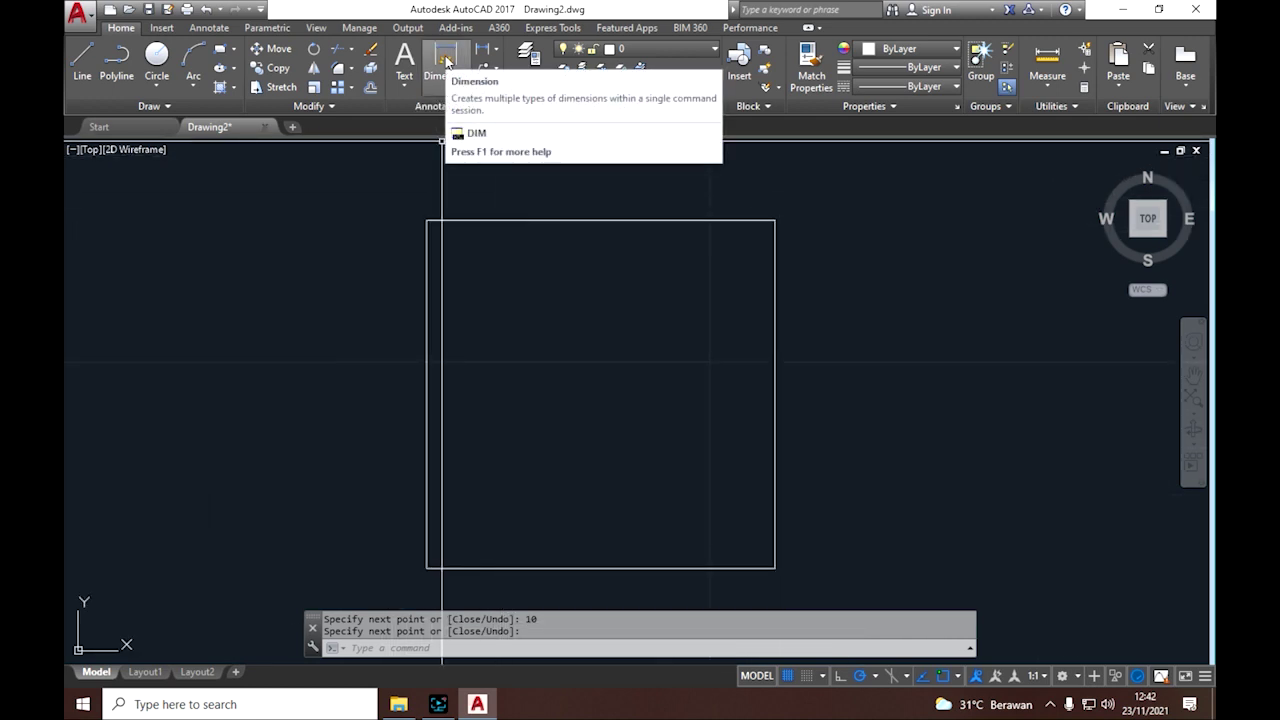
pyautogui.click(445, 62)
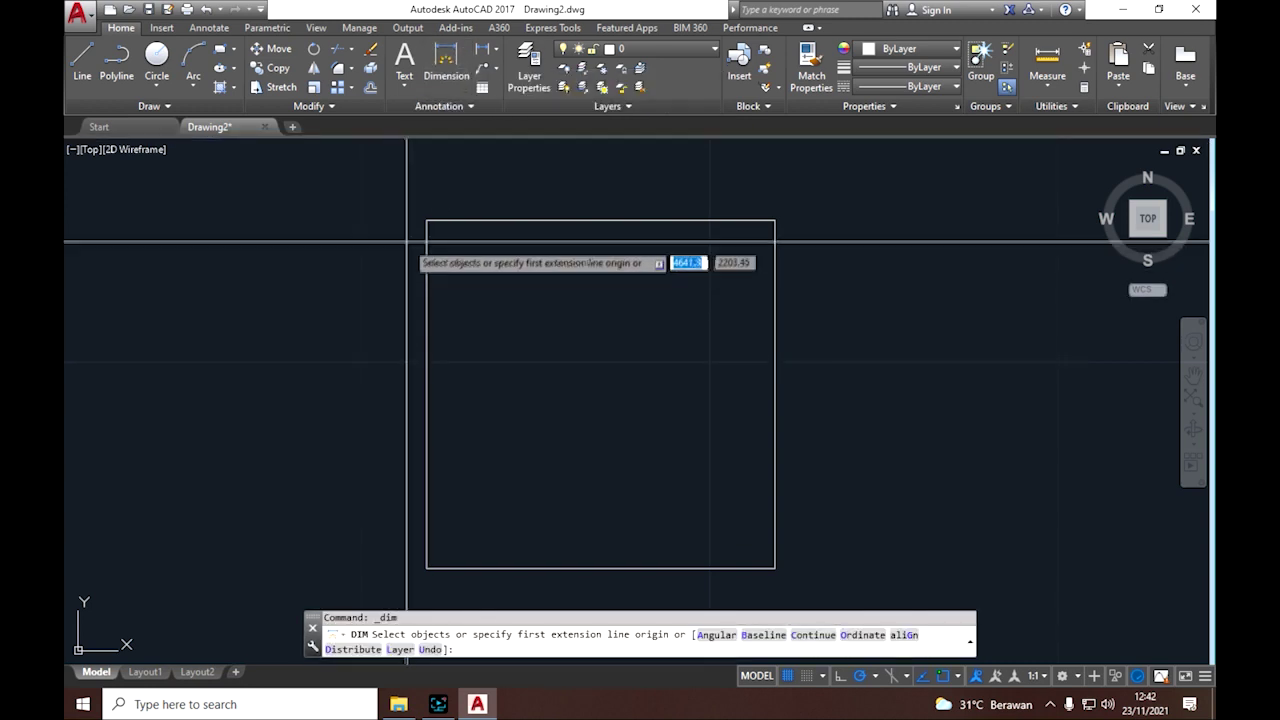
pyautogui.click(427, 219)
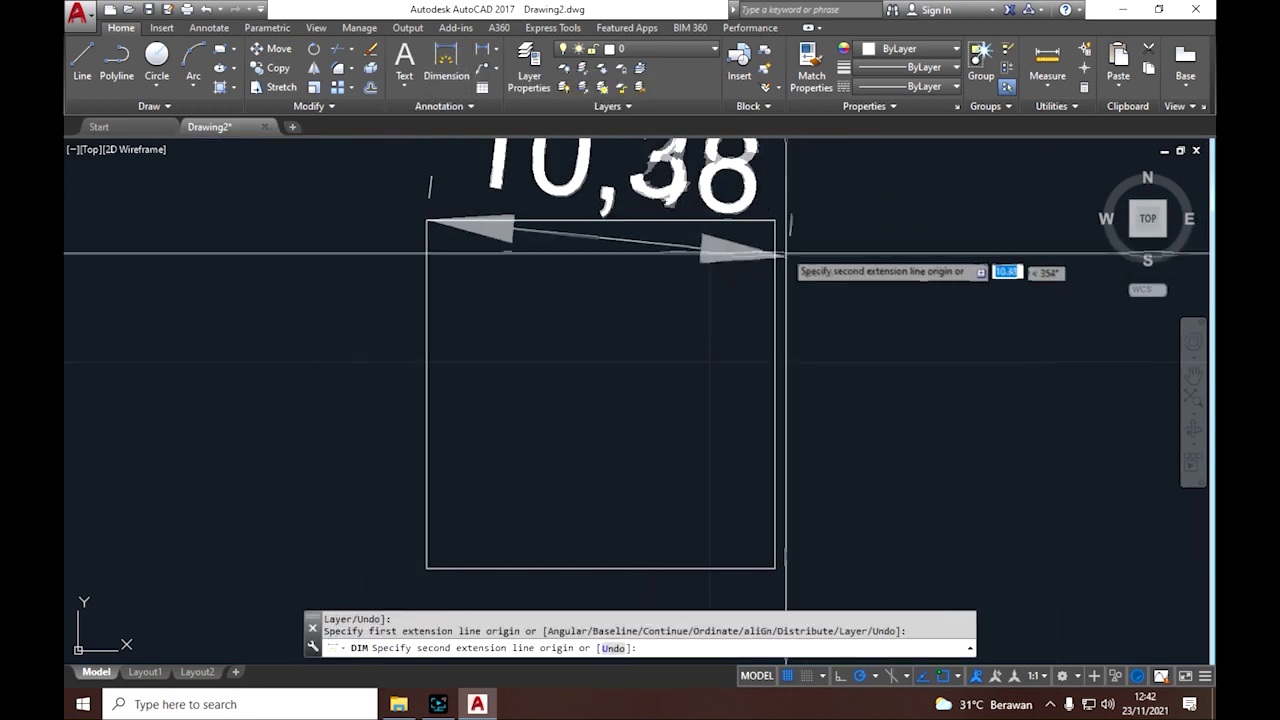
pyautogui.click(775, 219)
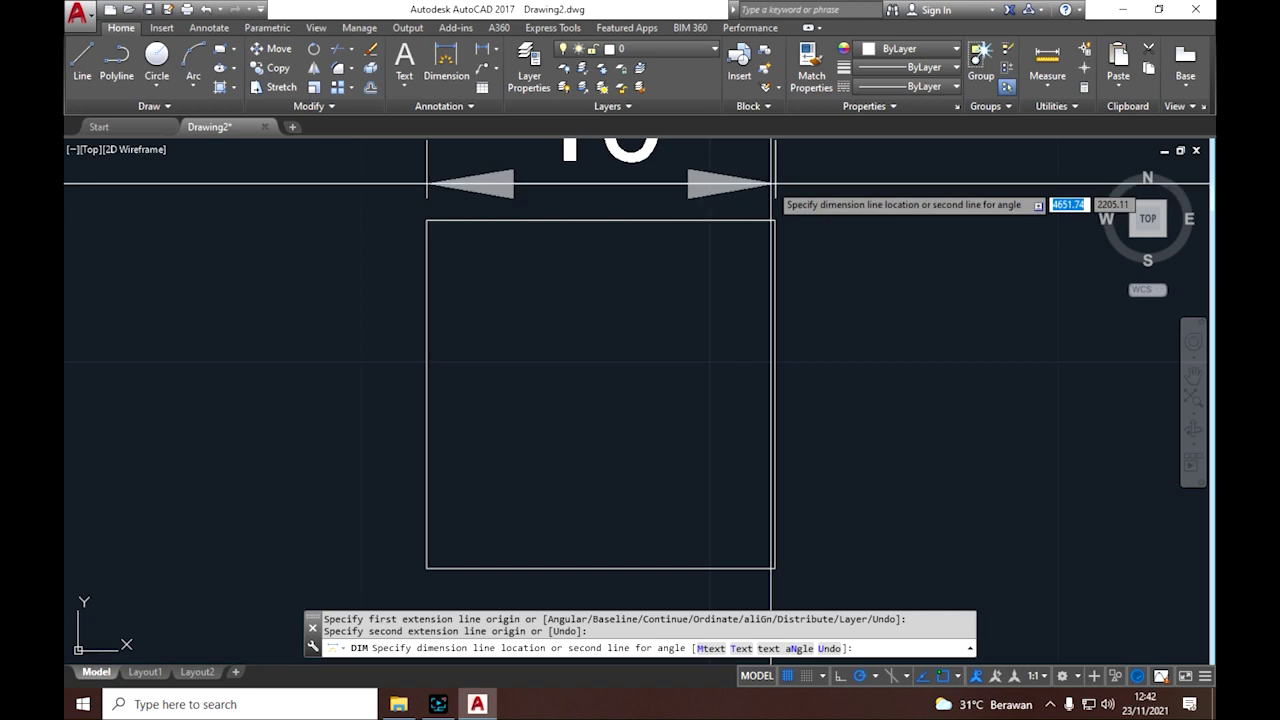
pyautogui.click(772, 183)
pyautogui.scroll(-4, 733, 449)
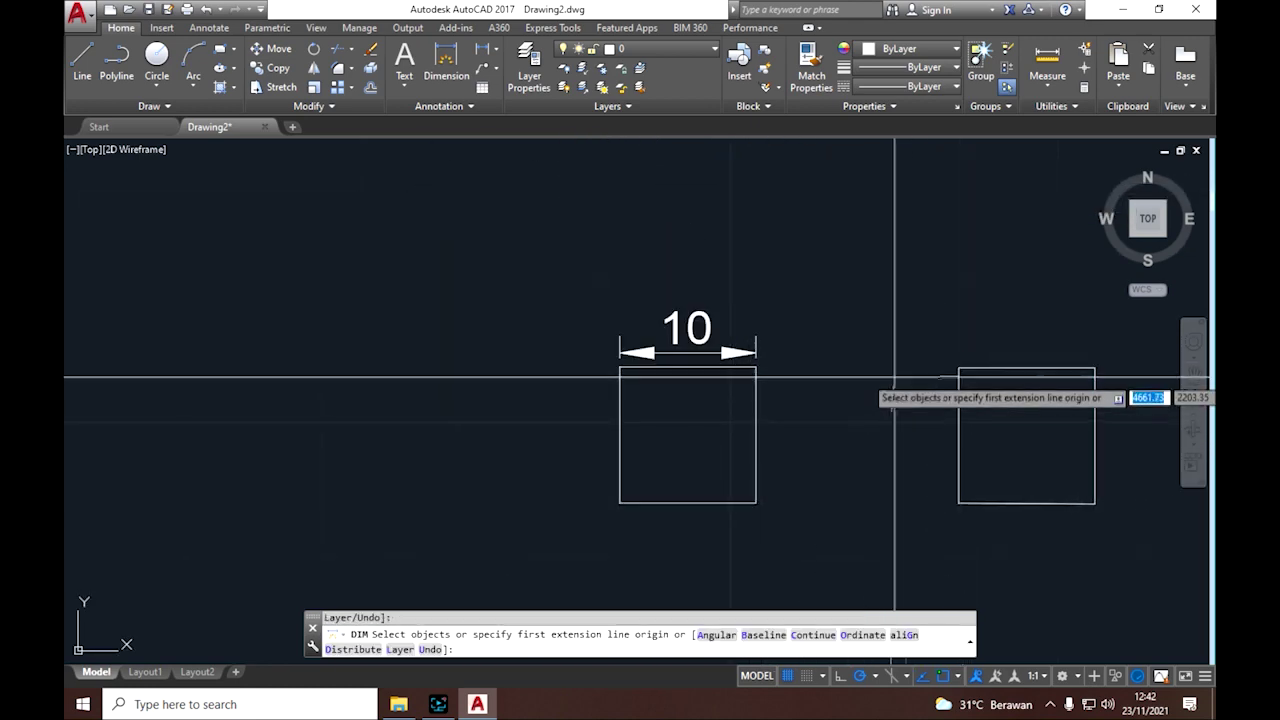
pyautogui.press('Escape')
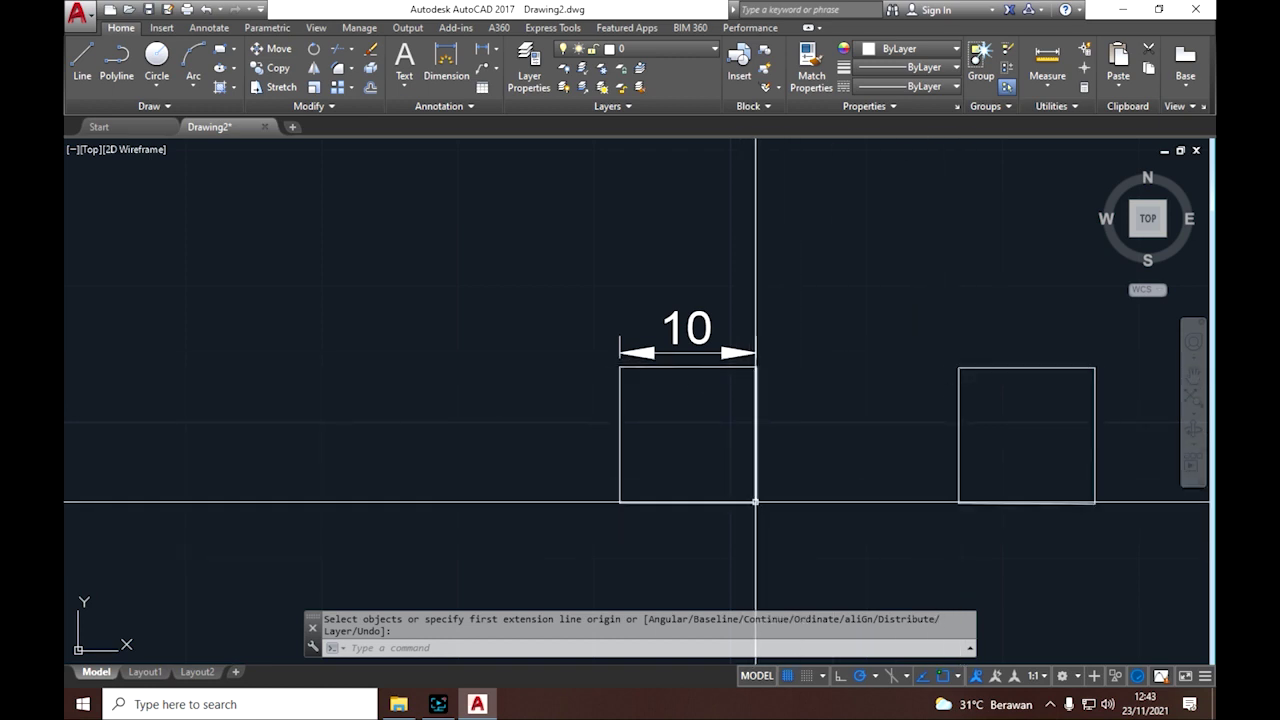
# - Add a vertical dimension between the first square's two east corners, placed just outside its east edge
pyautogui.press('Return')
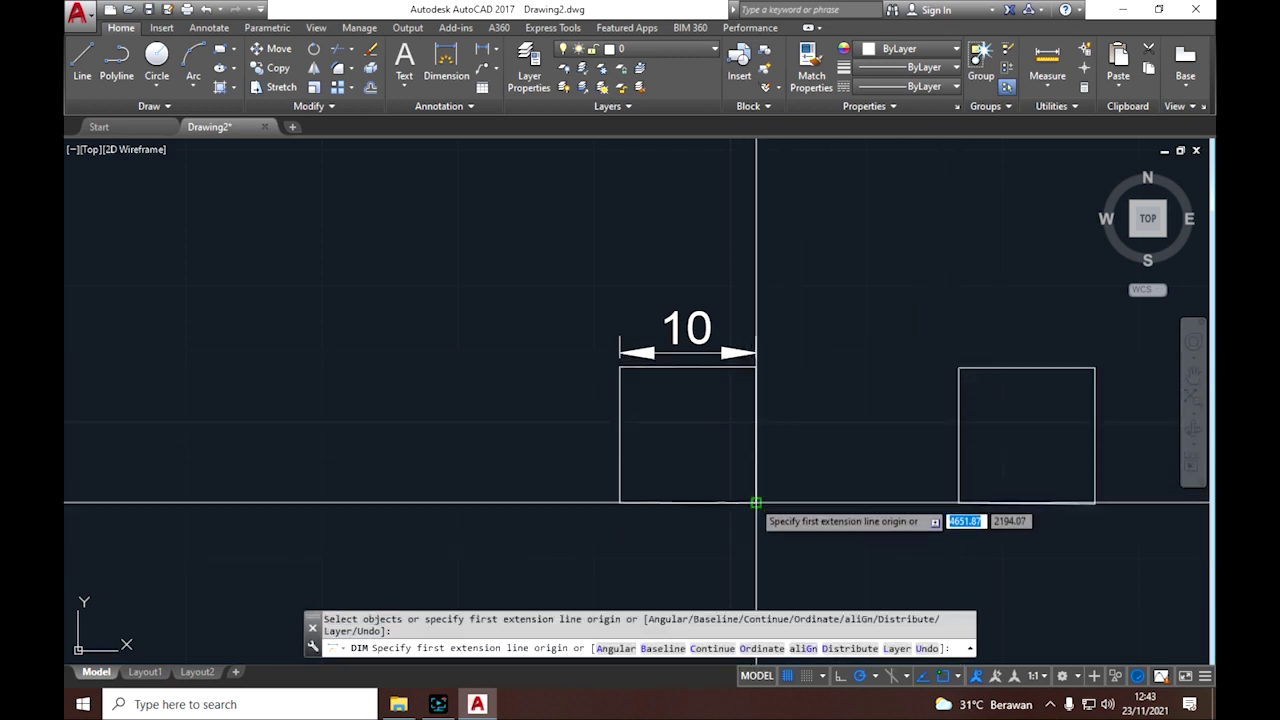
pyautogui.click(756, 503)
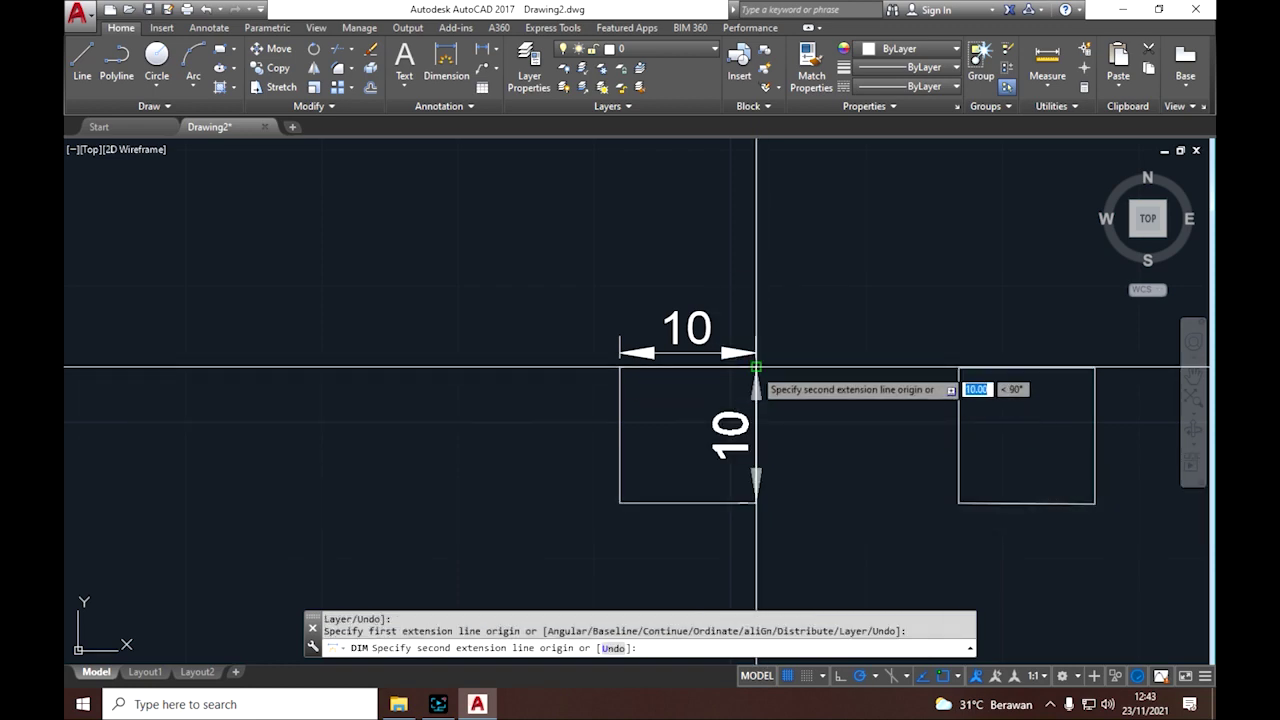
pyautogui.click(756, 367)
pyautogui.click(819, 390)
# - Add a dimension between the upper corners of the second square, placed above its upper edge, and end the dimension command
pyautogui.click(958, 368)
pyautogui.click(1095, 368)
pyautogui.click(1092, 313)
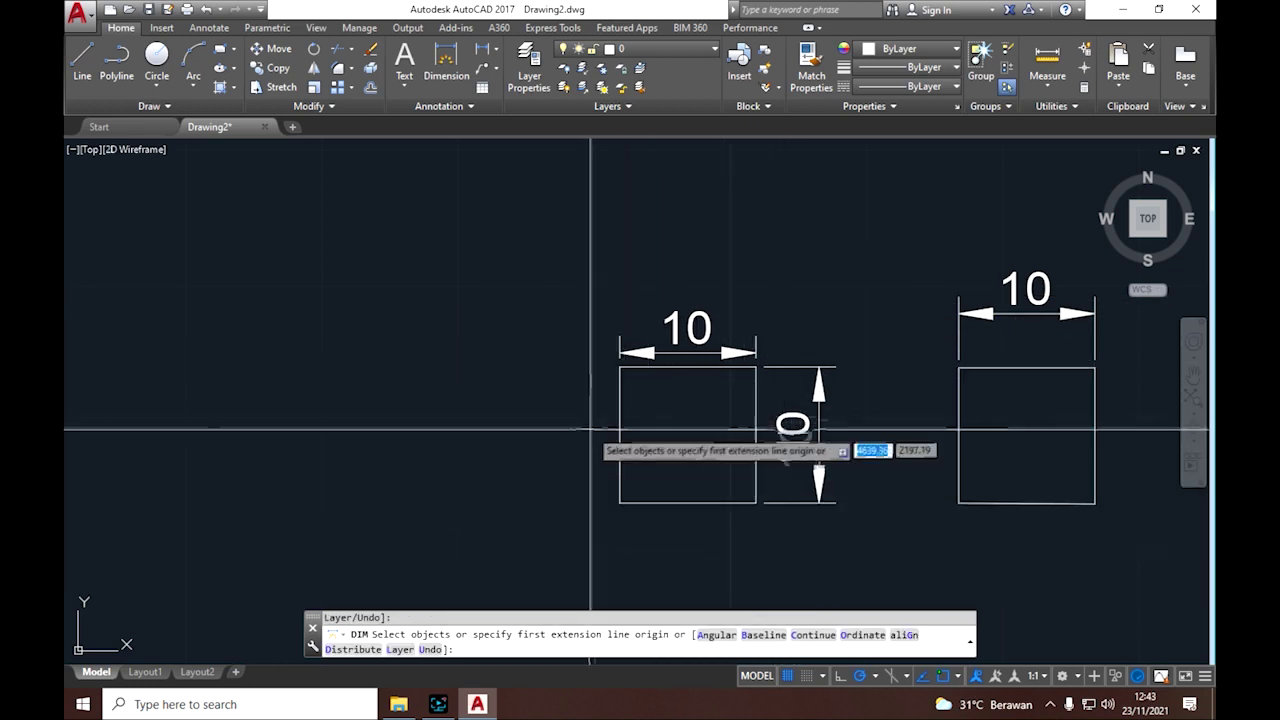
pyautogui.click(801, 411)
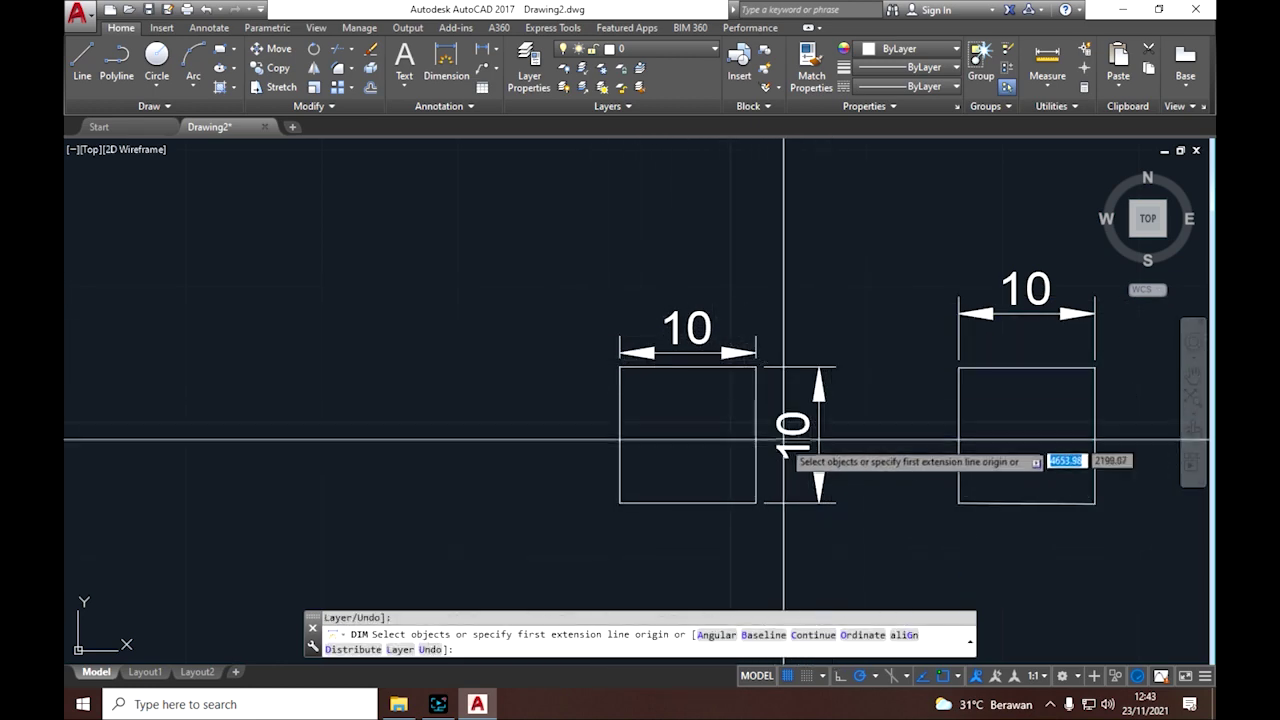
pyautogui.press('Escape')
pyautogui.scroll(-4, 577, 400)
pyautogui.scroll(2, 728, 380)
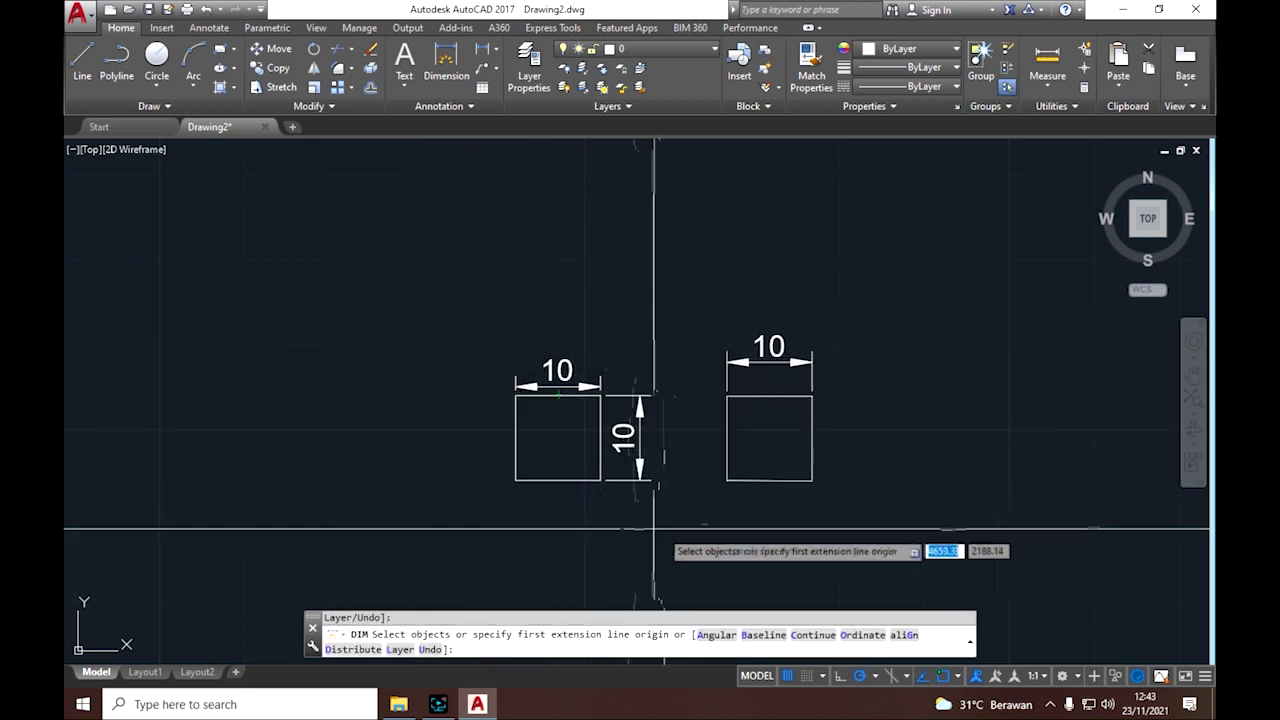
pyautogui.press('Return')
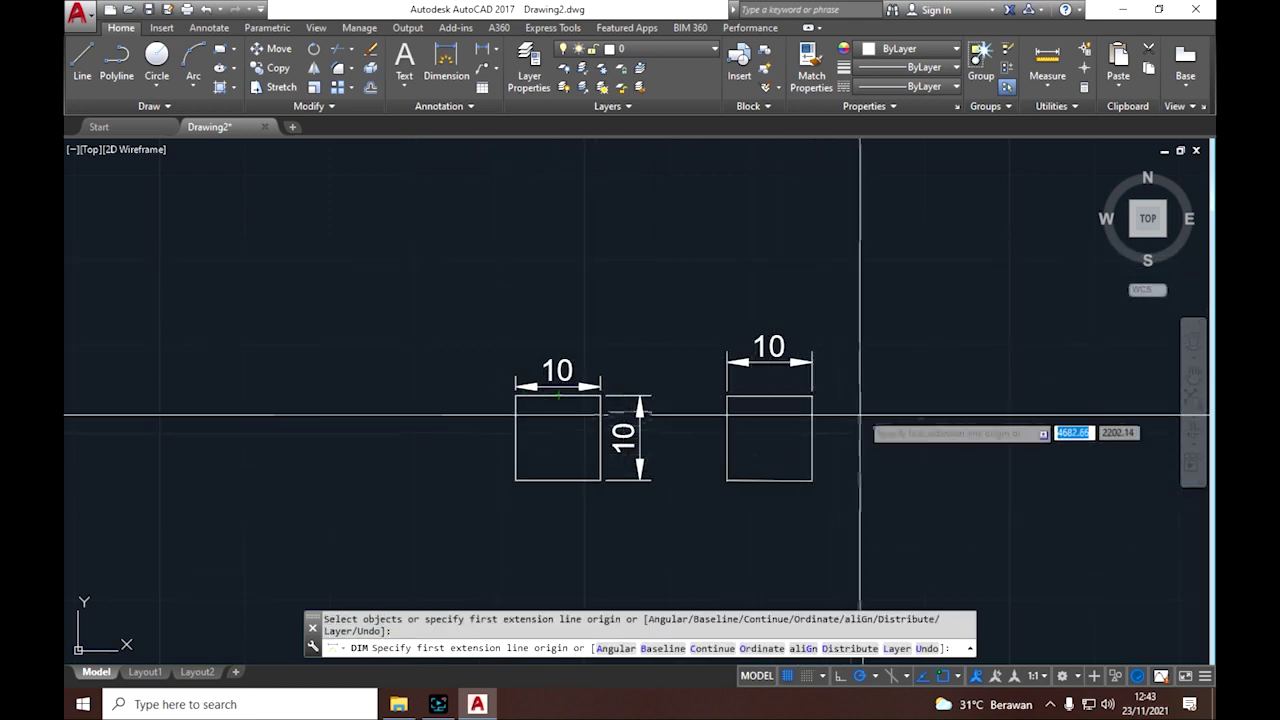
pyautogui.press('Return')
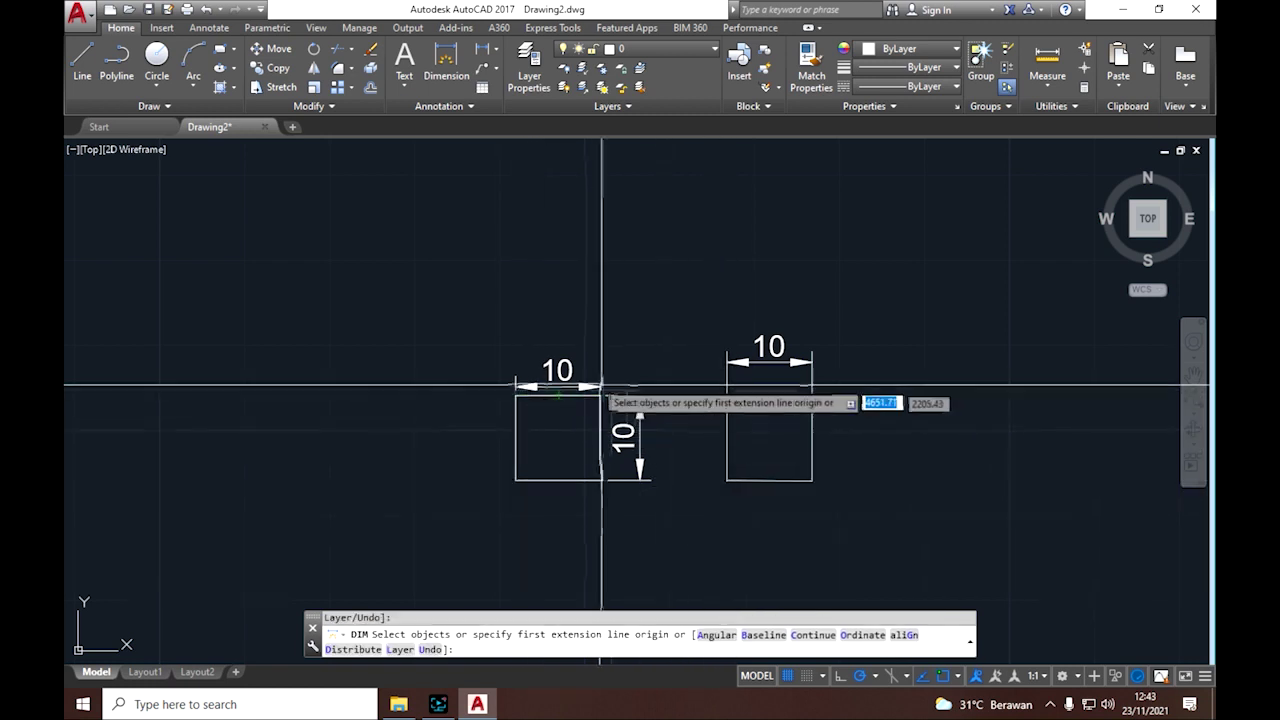
pyautogui.press('Escape')
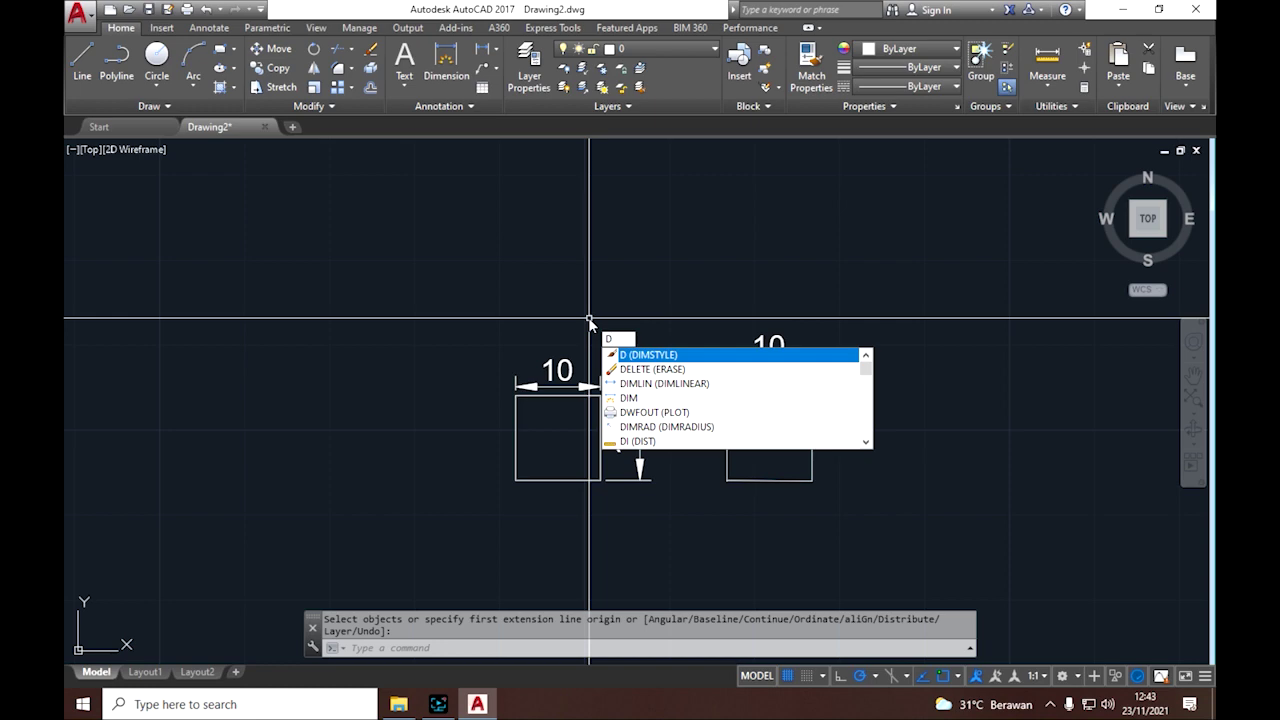
# - Open the ISO-25 dimension style for modification and bring up its text settings, keeping the style manager clear of the squares
pyautogui.press('Return')
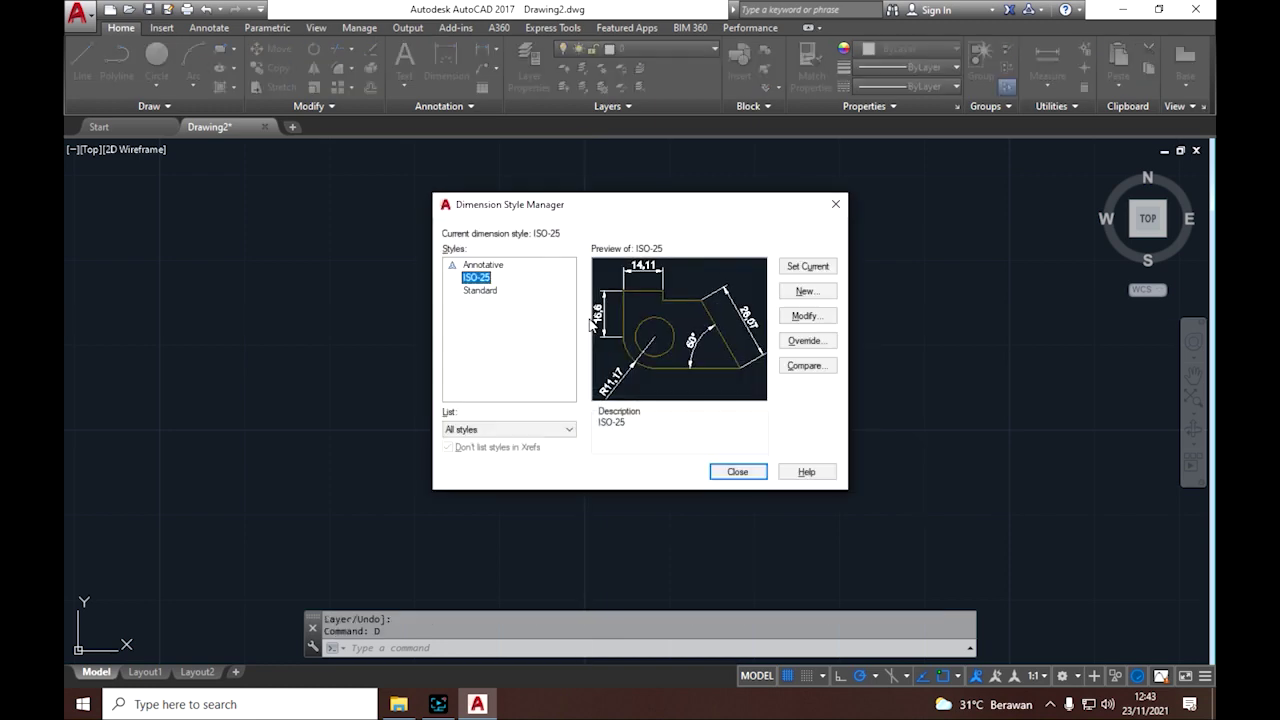
pyautogui.moveTo(603, 217); pyautogui.dragTo(267, 201)
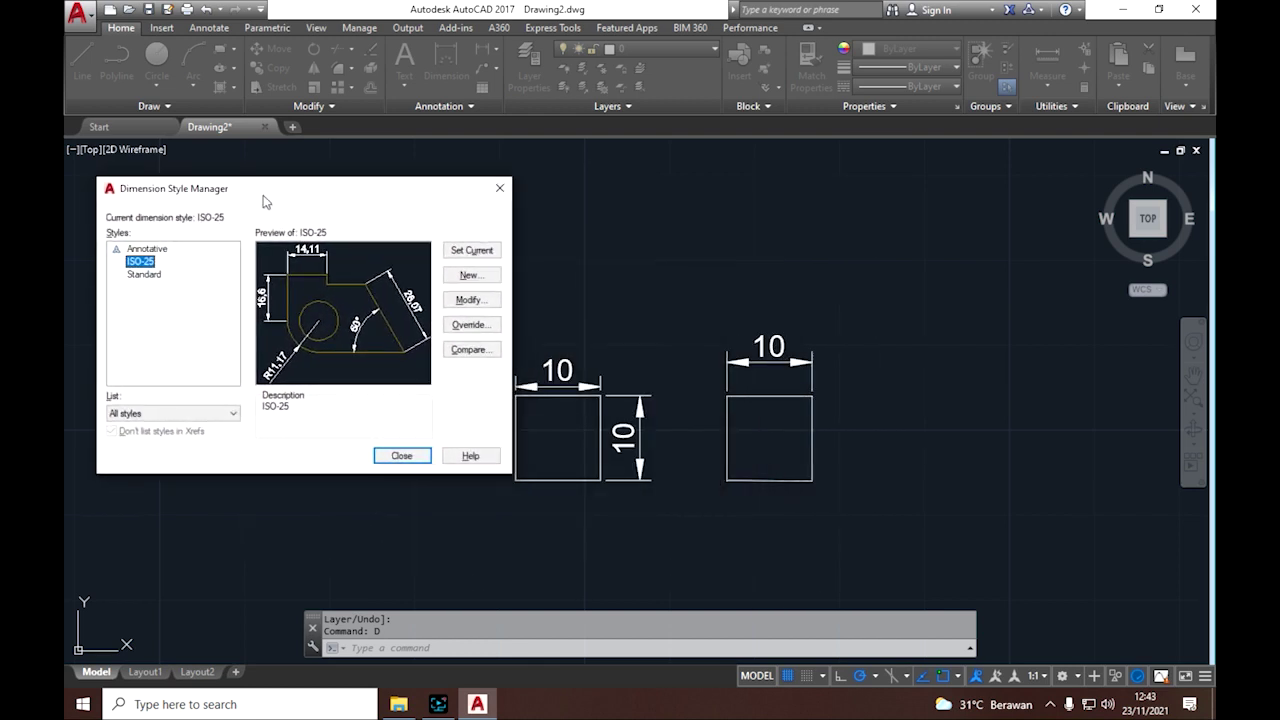
pyautogui.moveTo(369, 194); pyautogui.dragTo(369, 176)
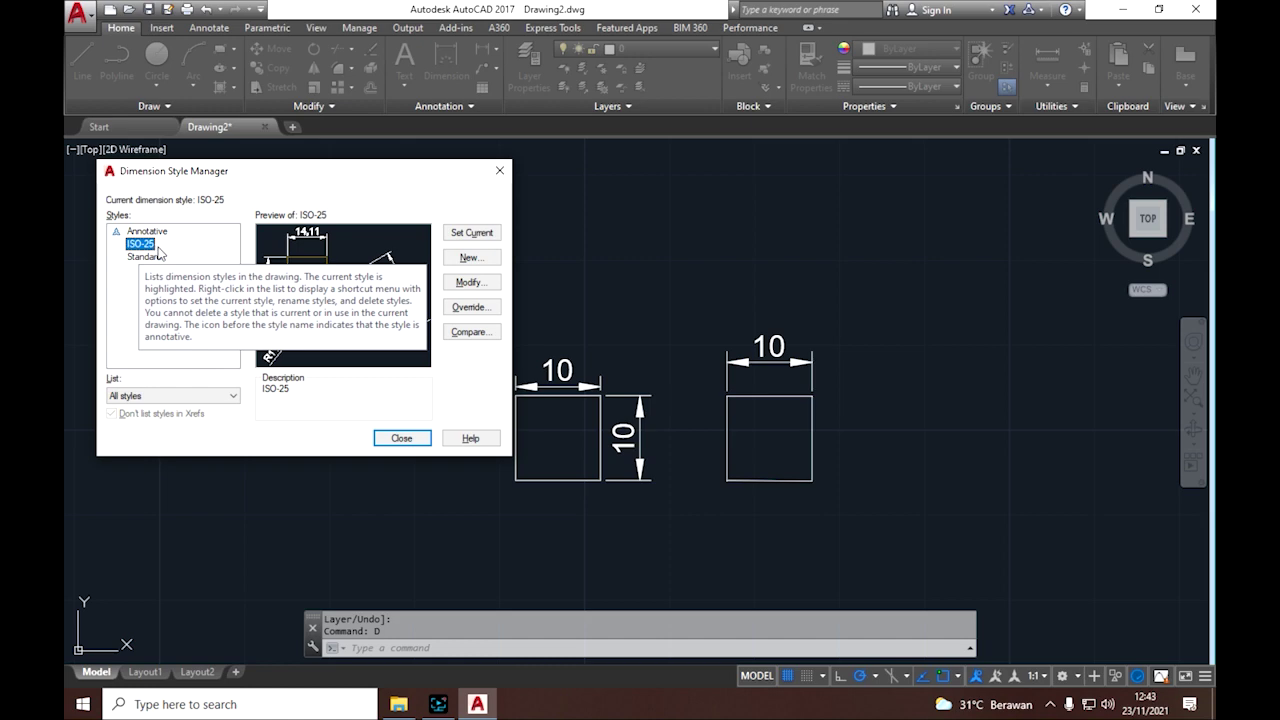
pyautogui.click(472, 284)
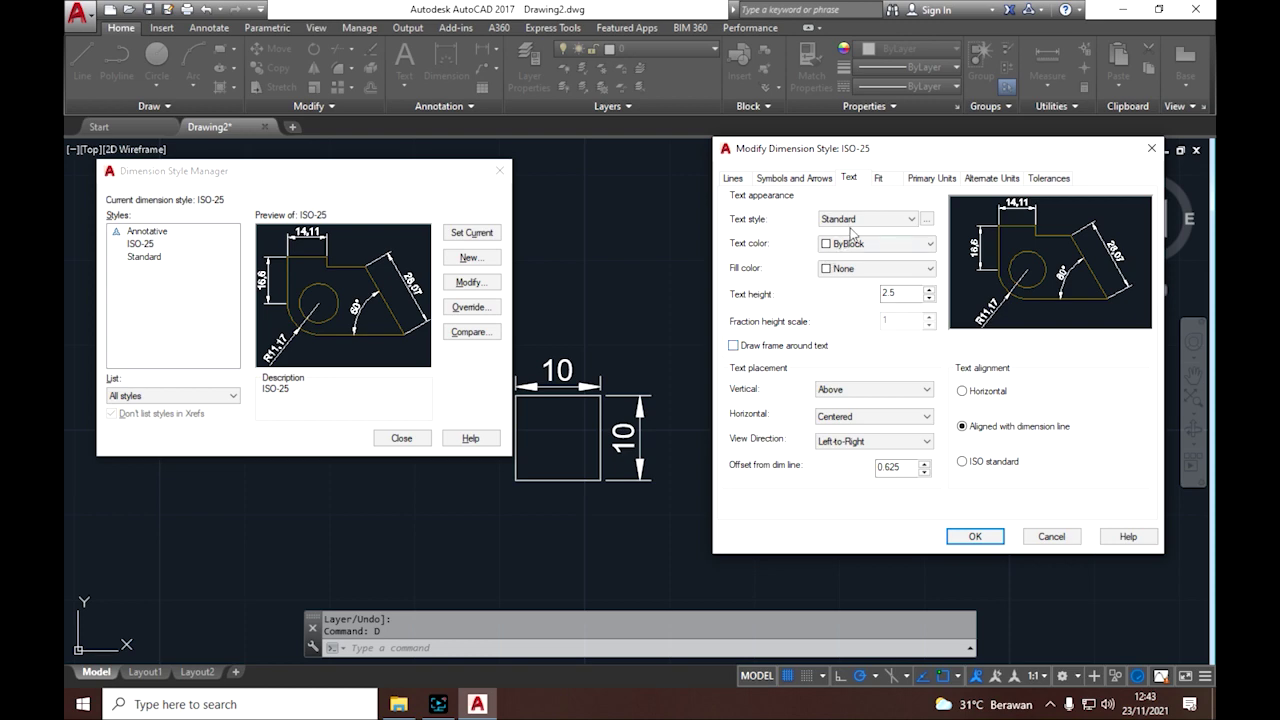
pyautogui.click(826, 180)
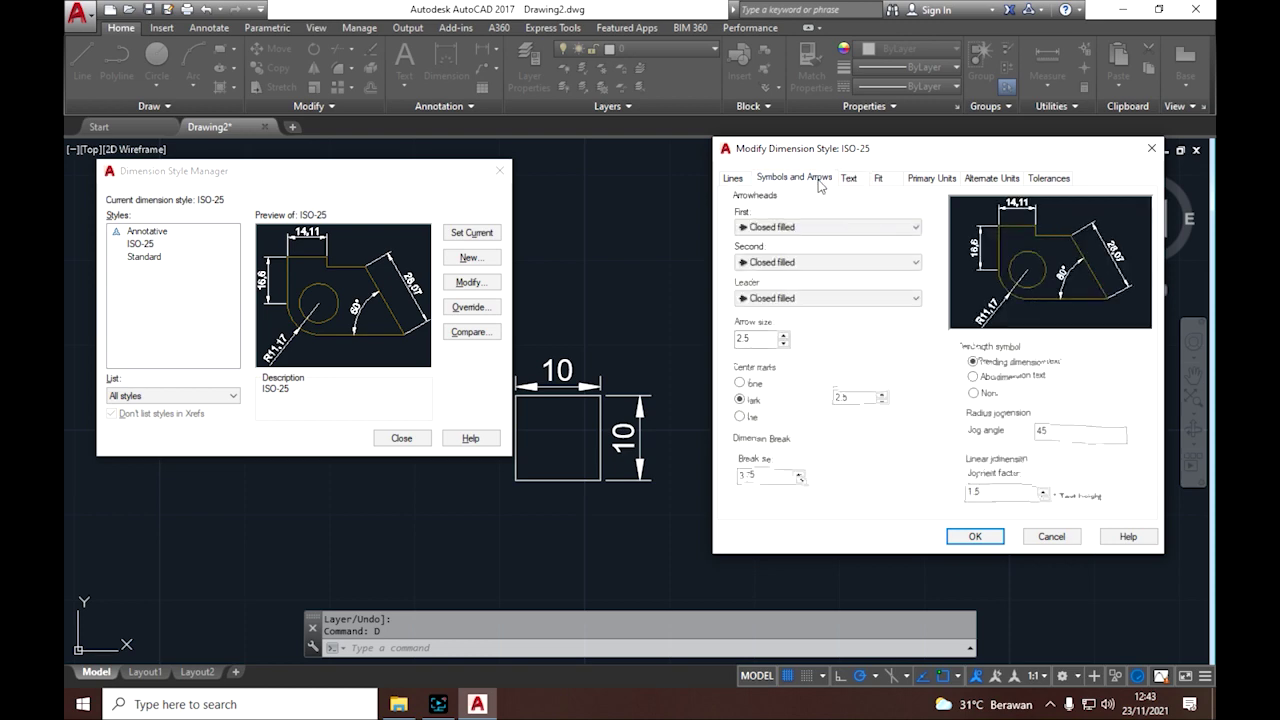
pyautogui.click(856, 180)
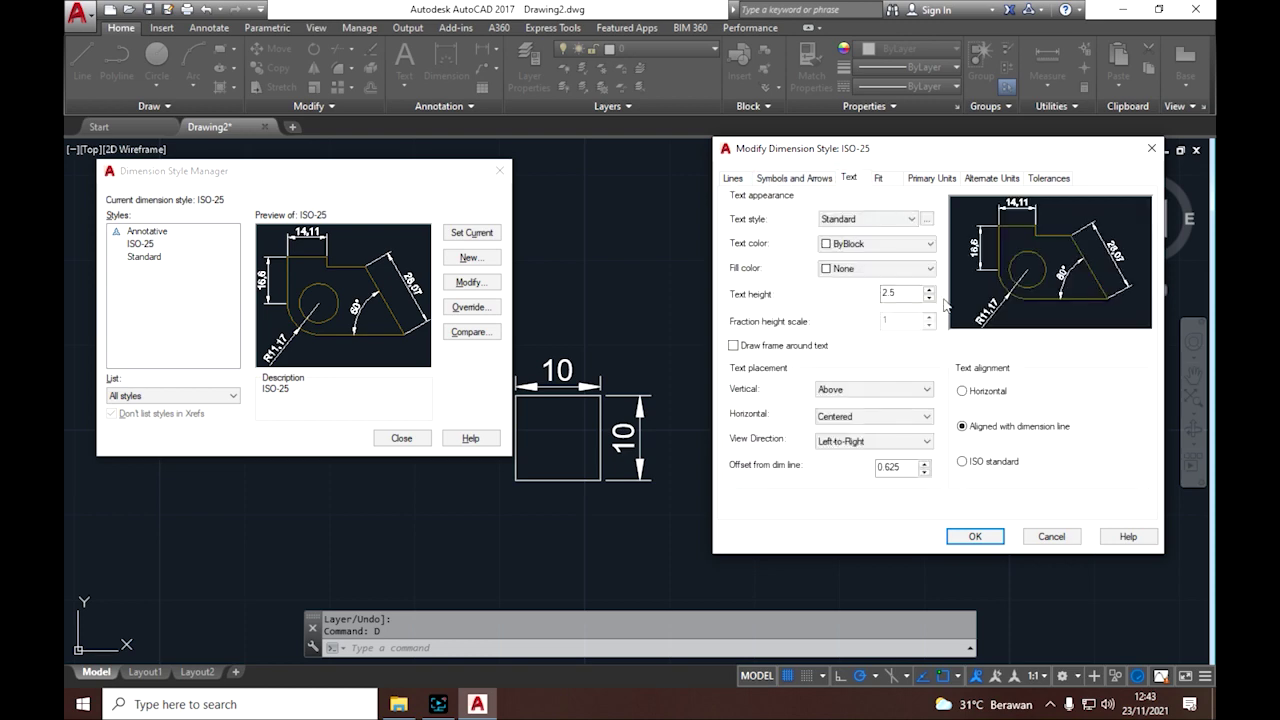
# - Try a dimension text height of 3.55, and set the text height to 1 instead
pyautogui.click(930, 293)
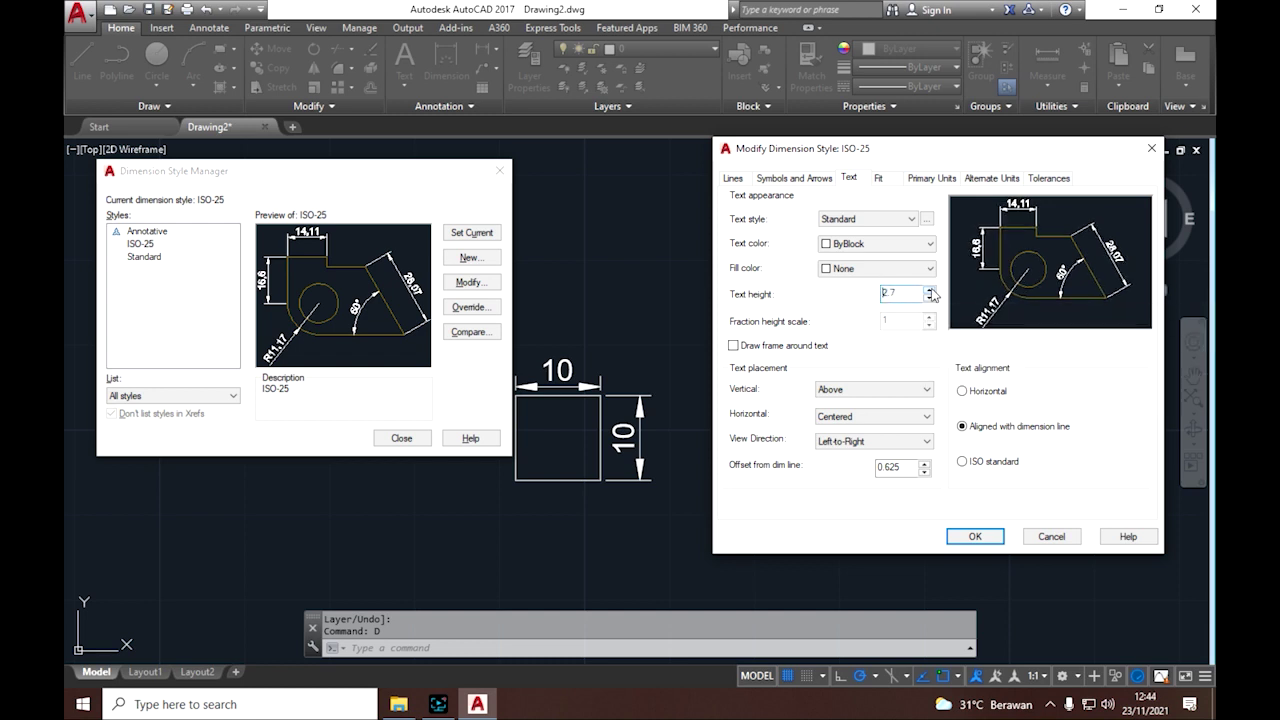
pyautogui.write('3.15')
pyautogui.click(930, 290)
pyautogui.click(930, 290)
pyautogui.click(930, 290)
pyautogui.click(930, 290)
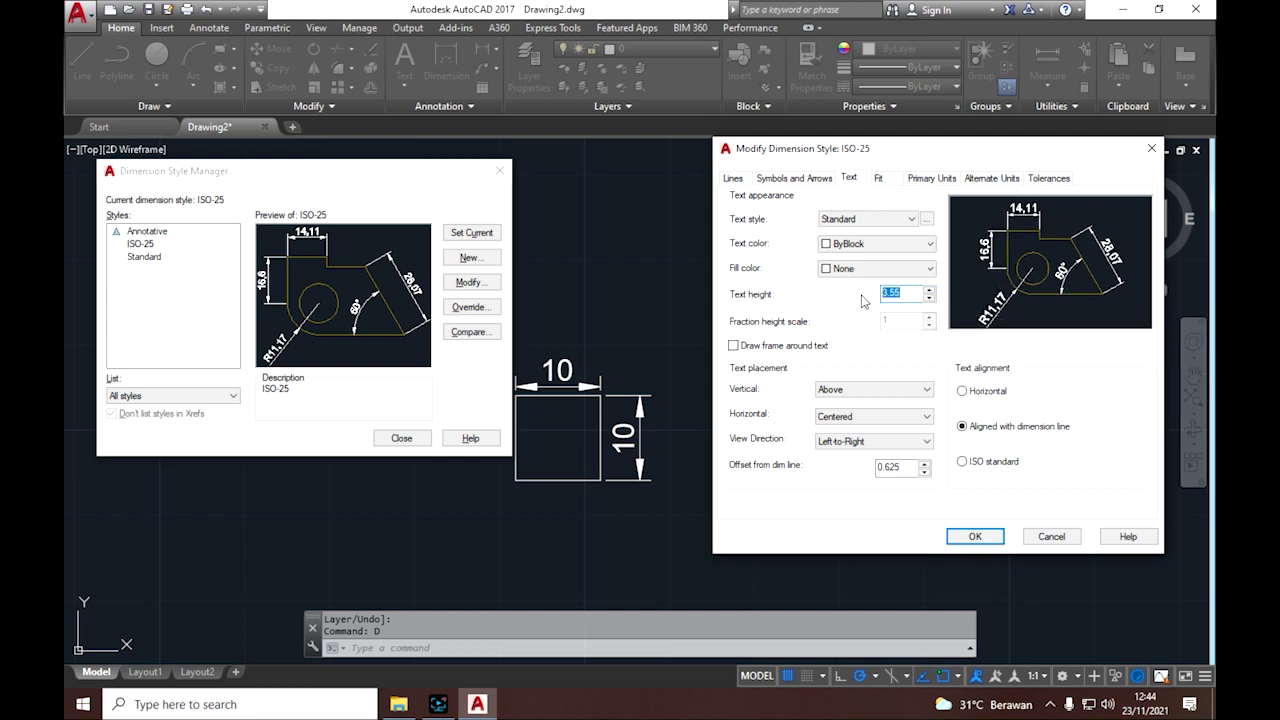
# - Set the dimension text's fill color to Red and its text color to Blue, and apply the style changes
pyautogui.click(930, 271)
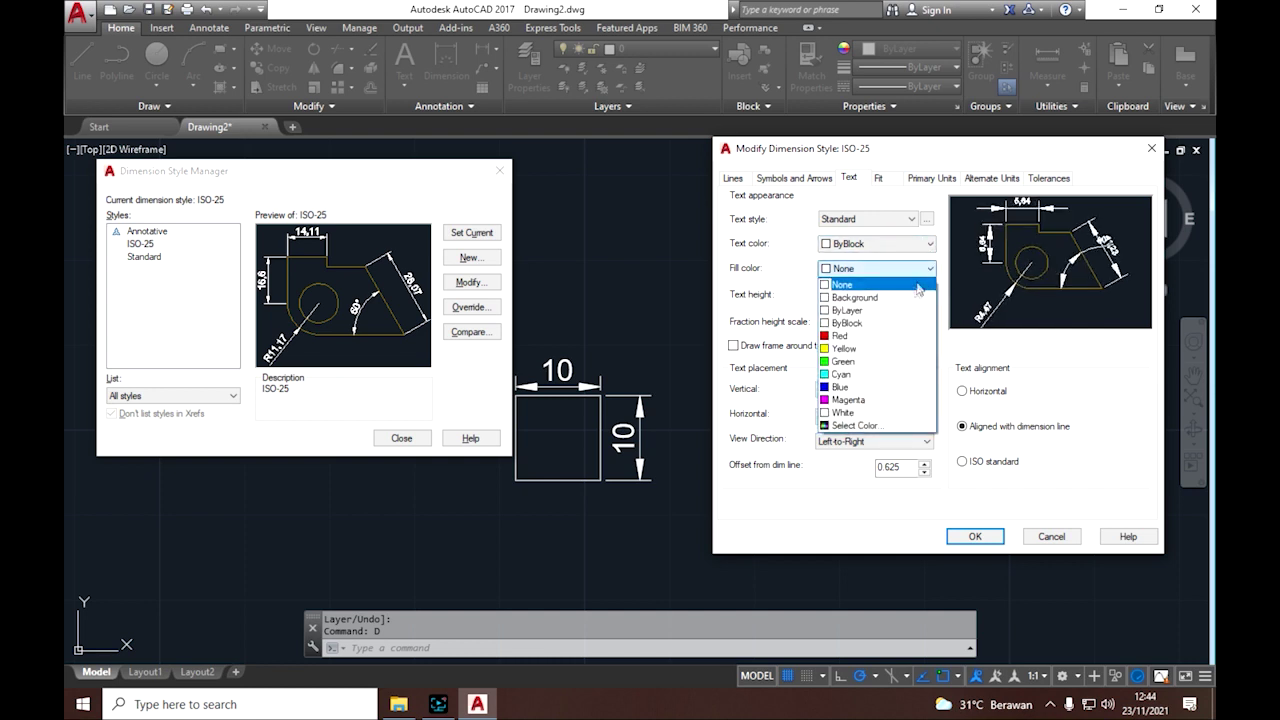
pyautogui.click(866, 336)
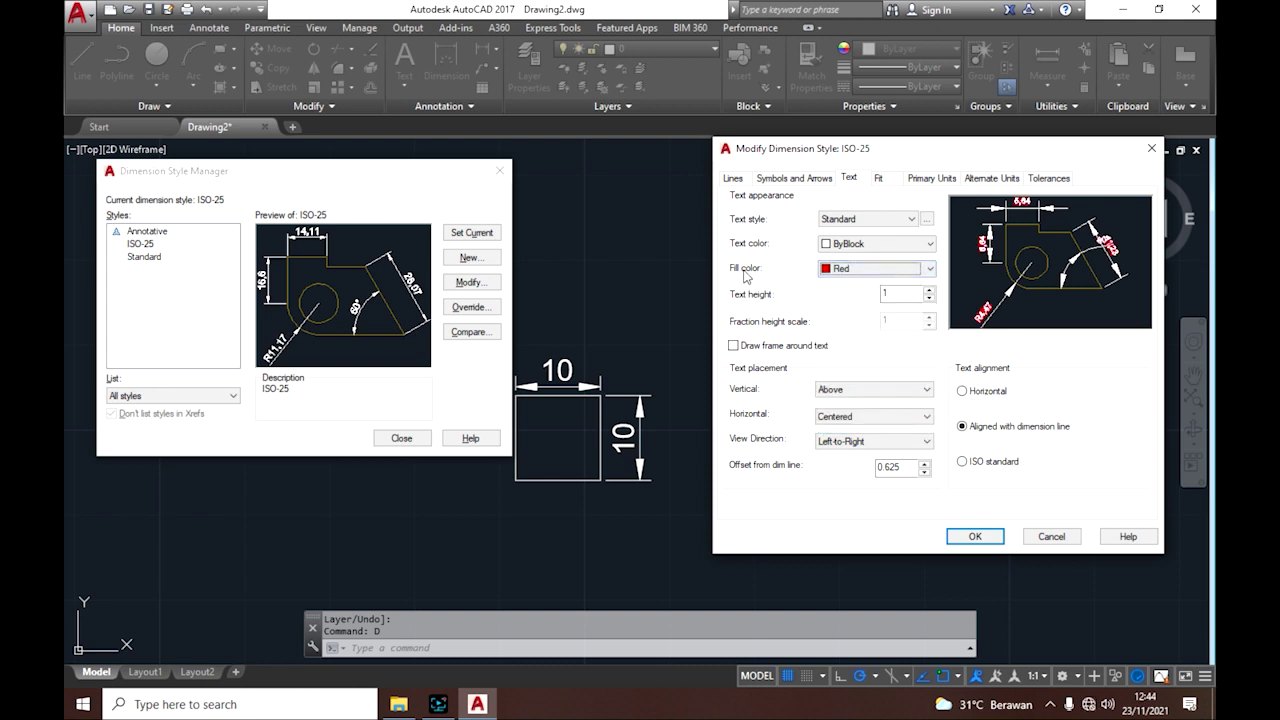
pyautogui.click(930, 246)
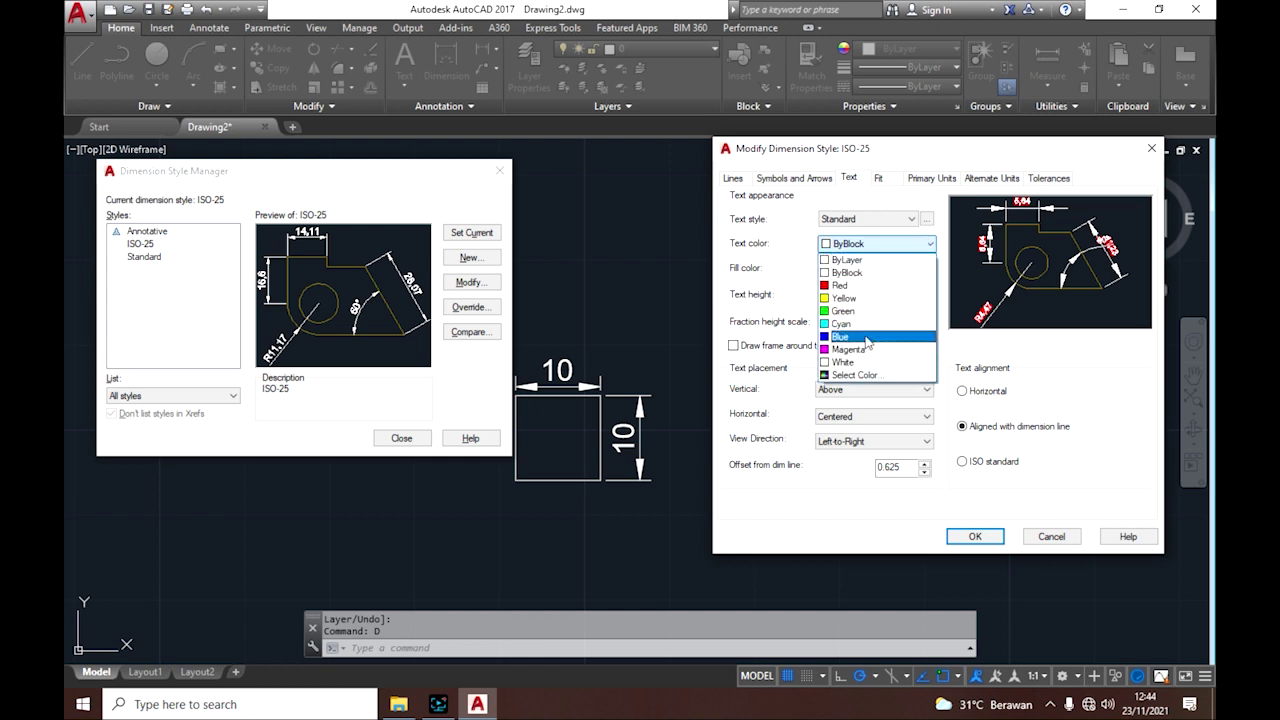
pyautogui.click(860, 336)
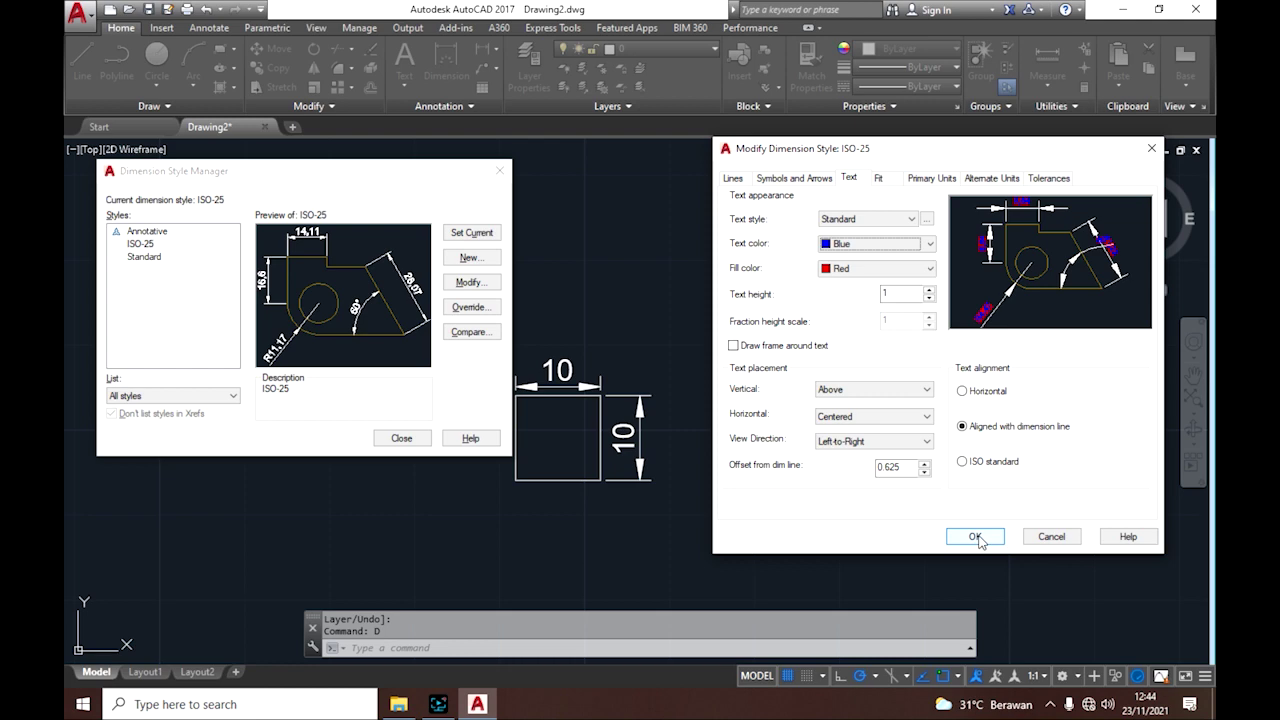
pyautogui.click(975, 537)
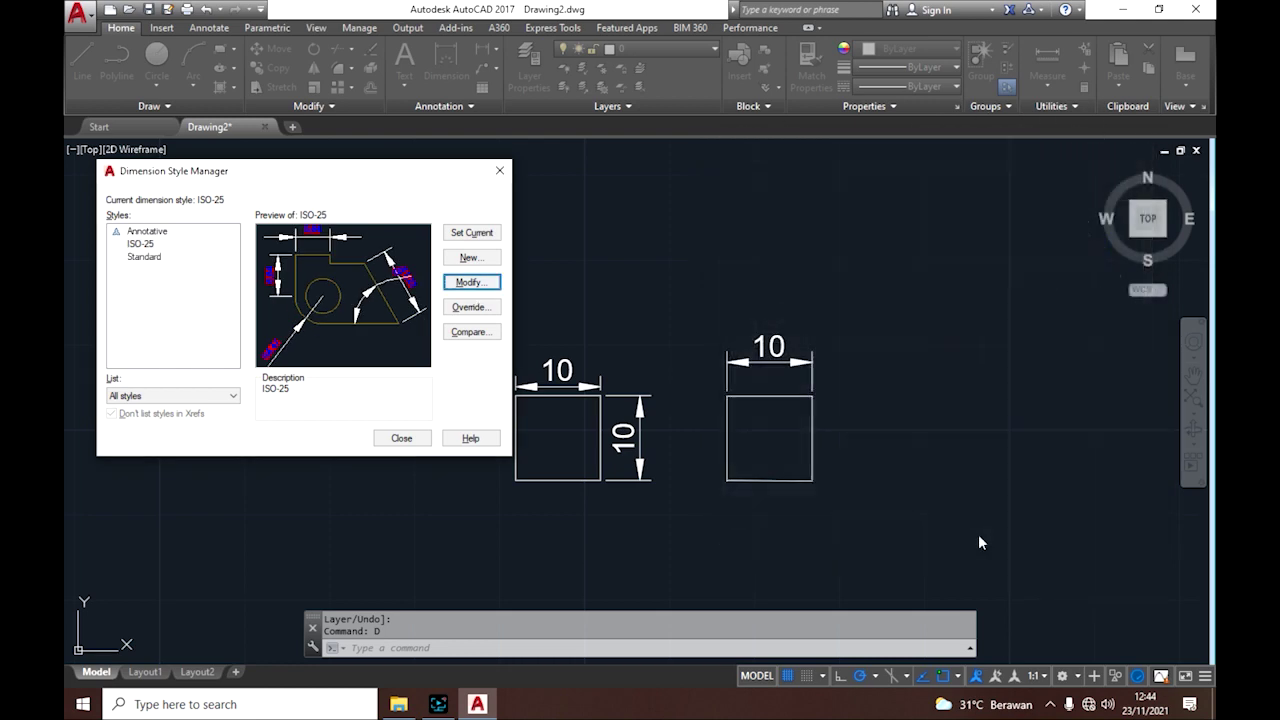
pyautogui.click(401, 439)
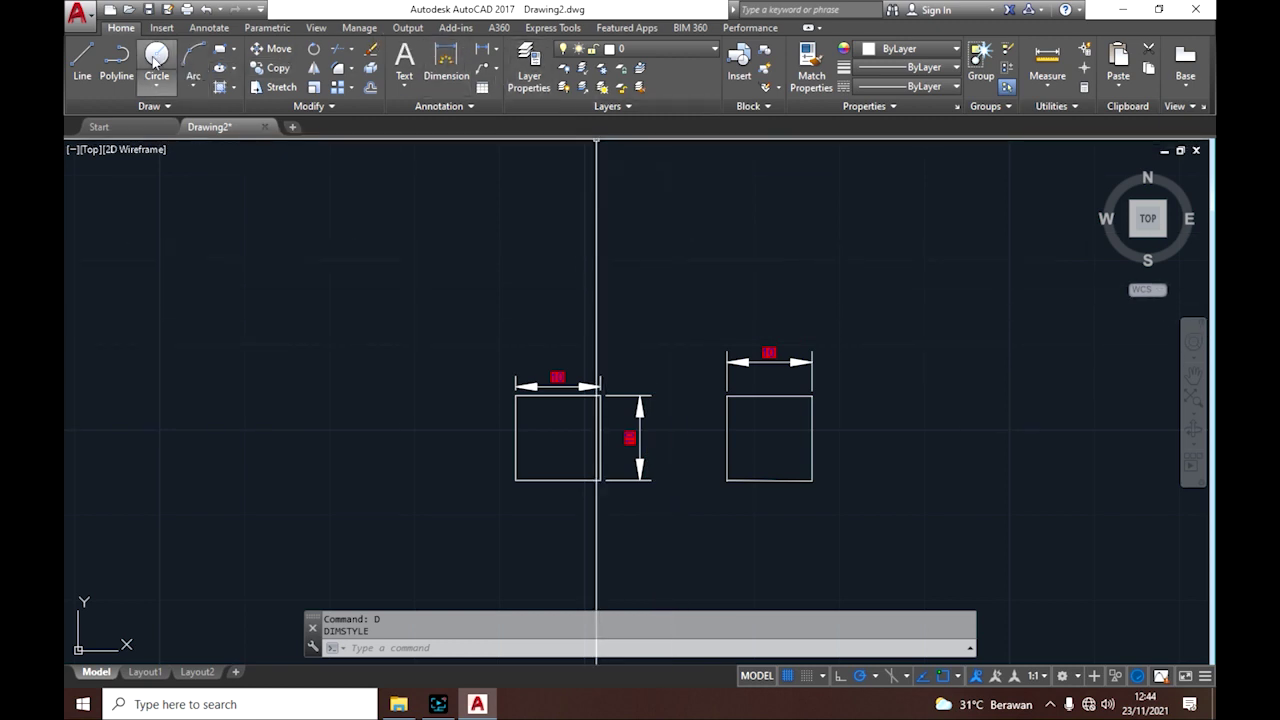
# - Draw a rectangle about 16 units wide in the empty area above the second square
pyautogui.click(219, 48)
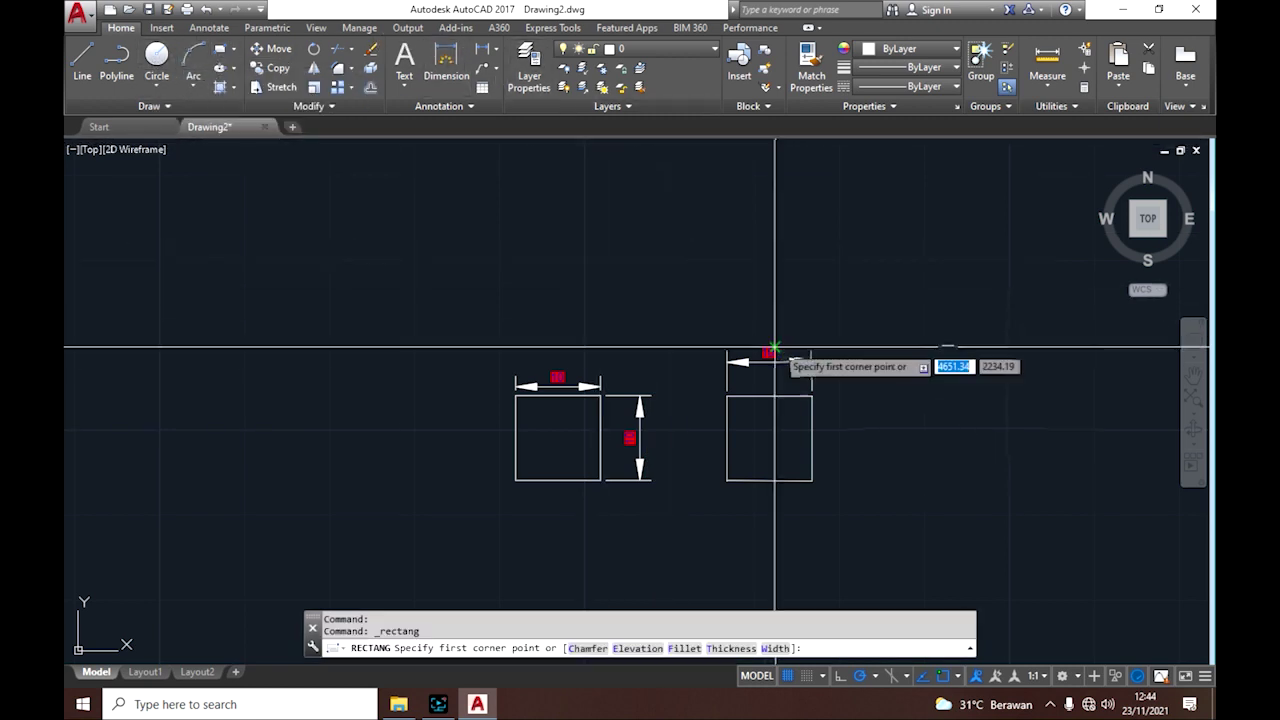
pyautogui.click(684, 213)
pyautogui.click(817, 277)
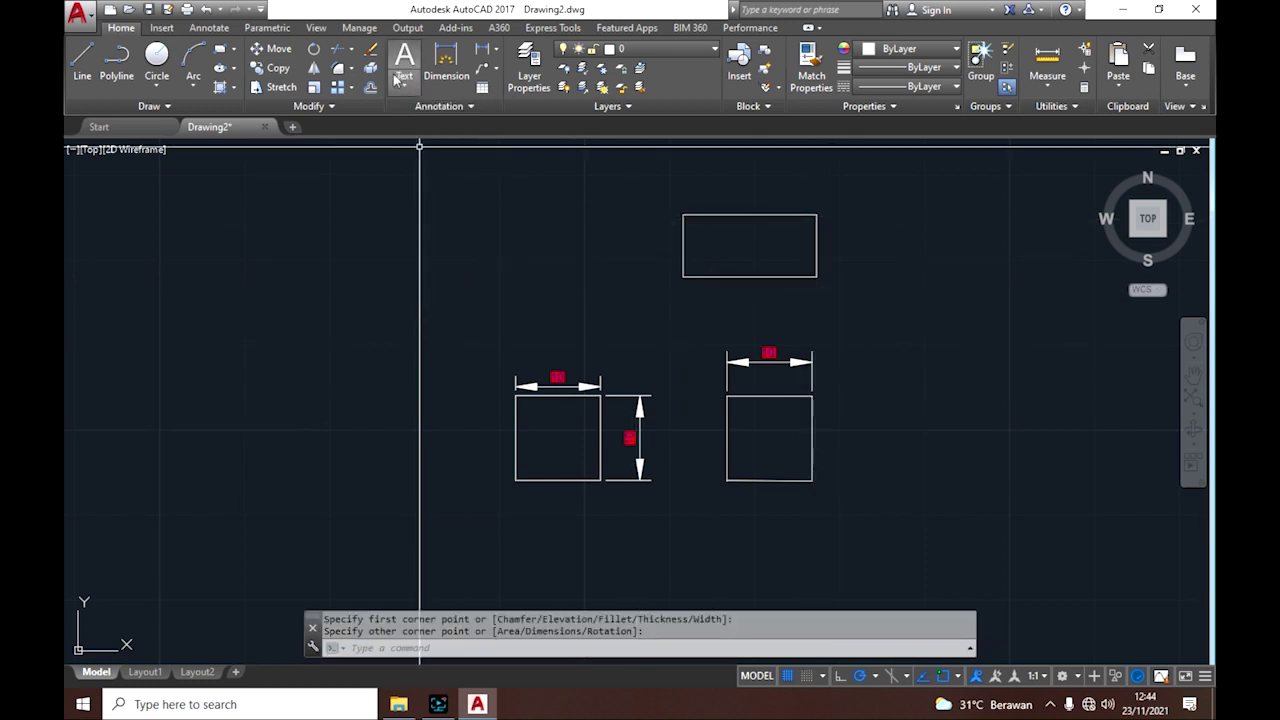
# - Add a dimension between the upper corners of the new rectangle, placed just above its upper edge
pyautogui.click(446, 62)
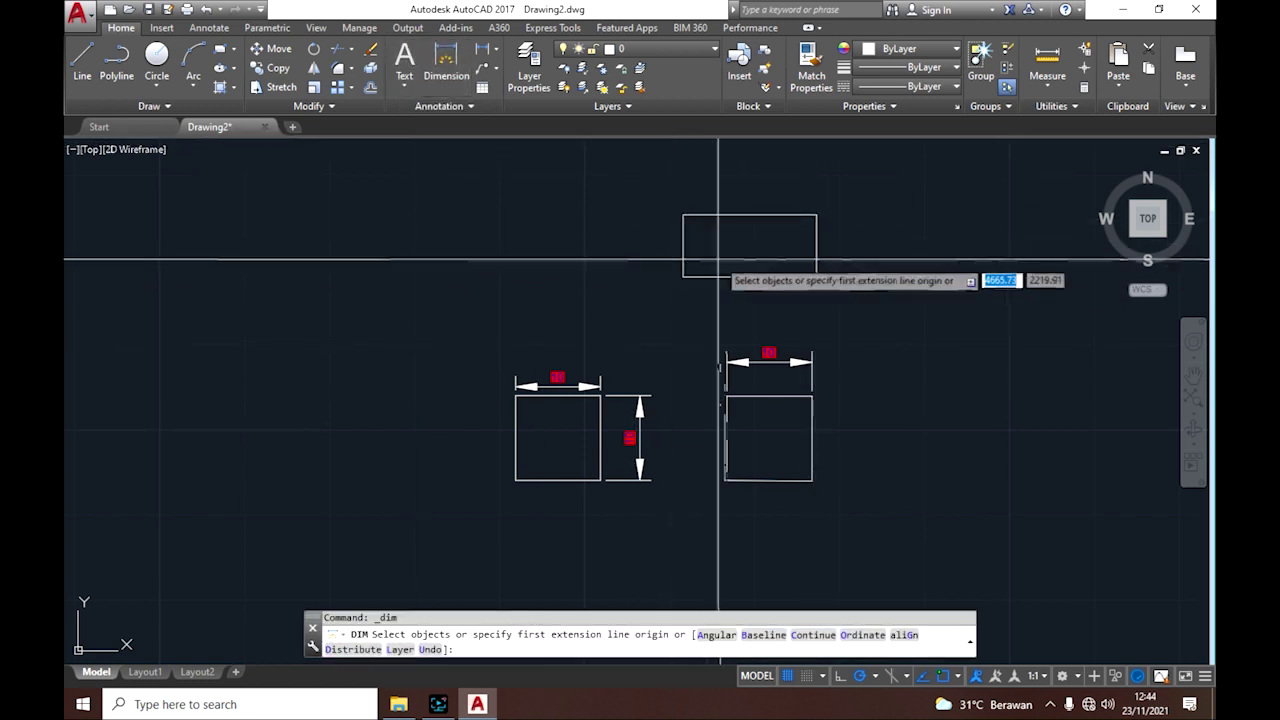
pyautogui.click(683, 214)
pyautogui.click(817, 214)
pyautogui.click(817, 187)
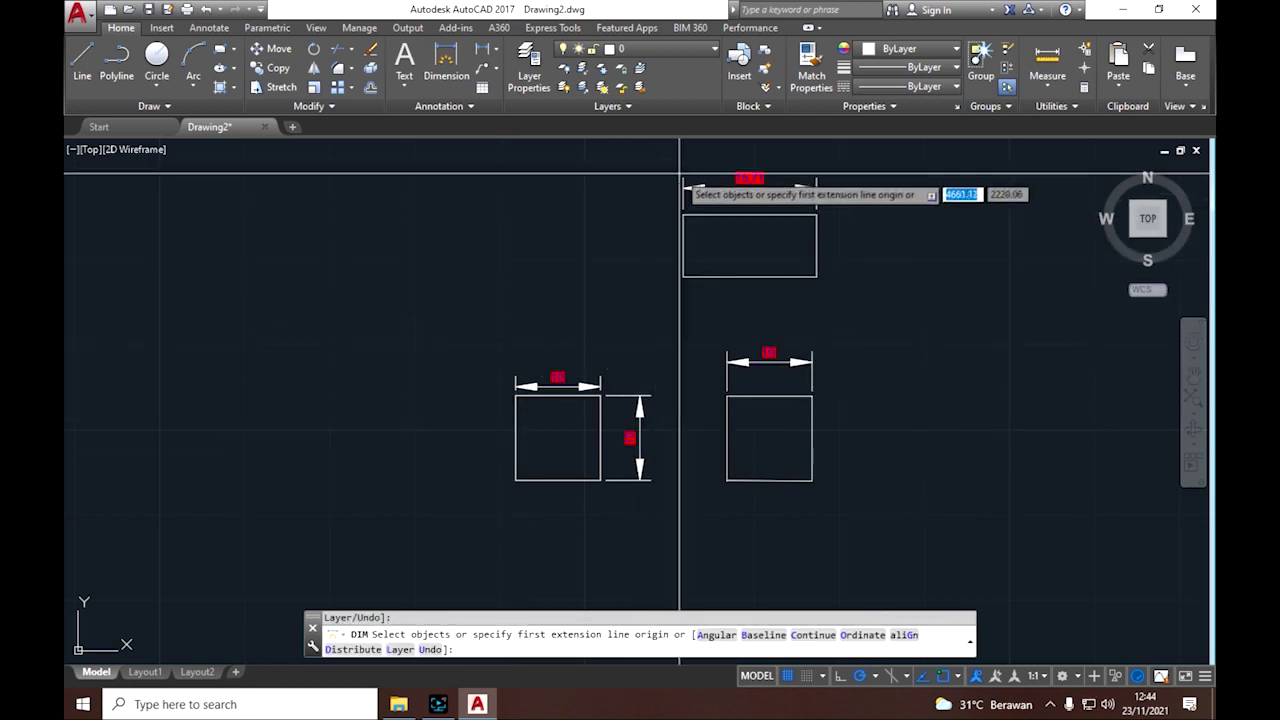
pyautogui.press('Return')
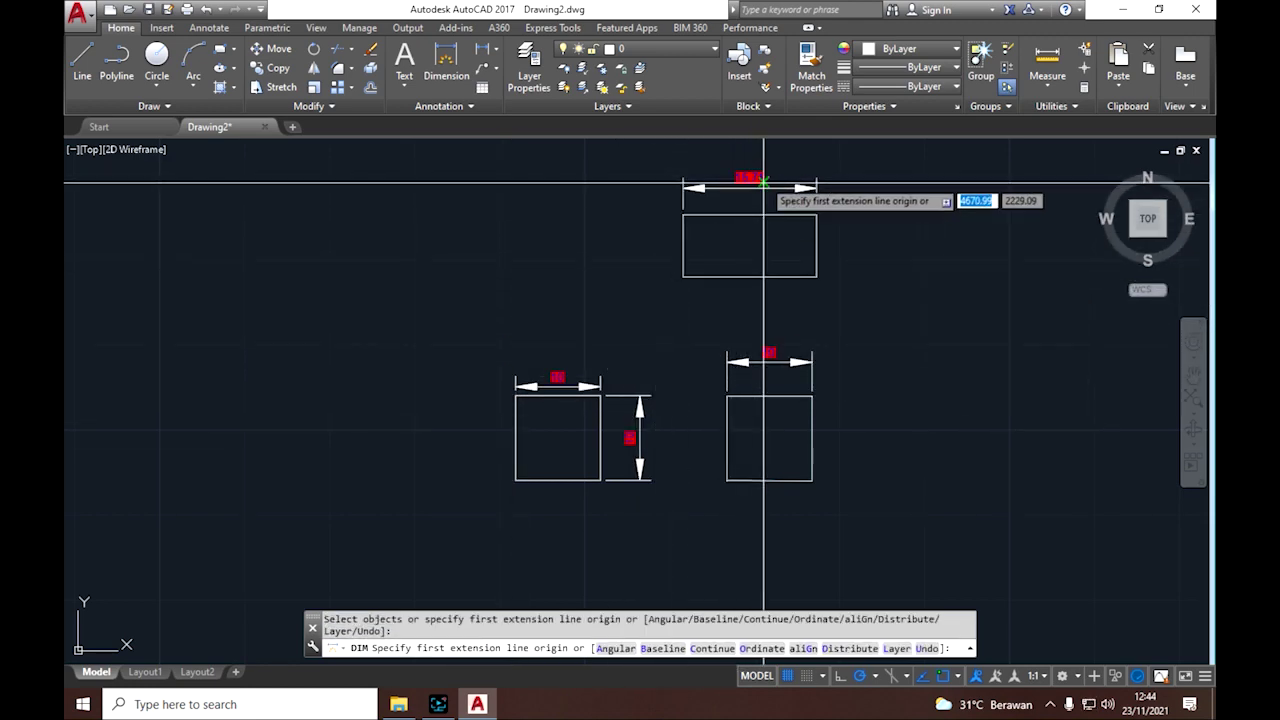
pyautogui.press('Return')
pyautogui.press('Return')
pyautogui.press('Return')
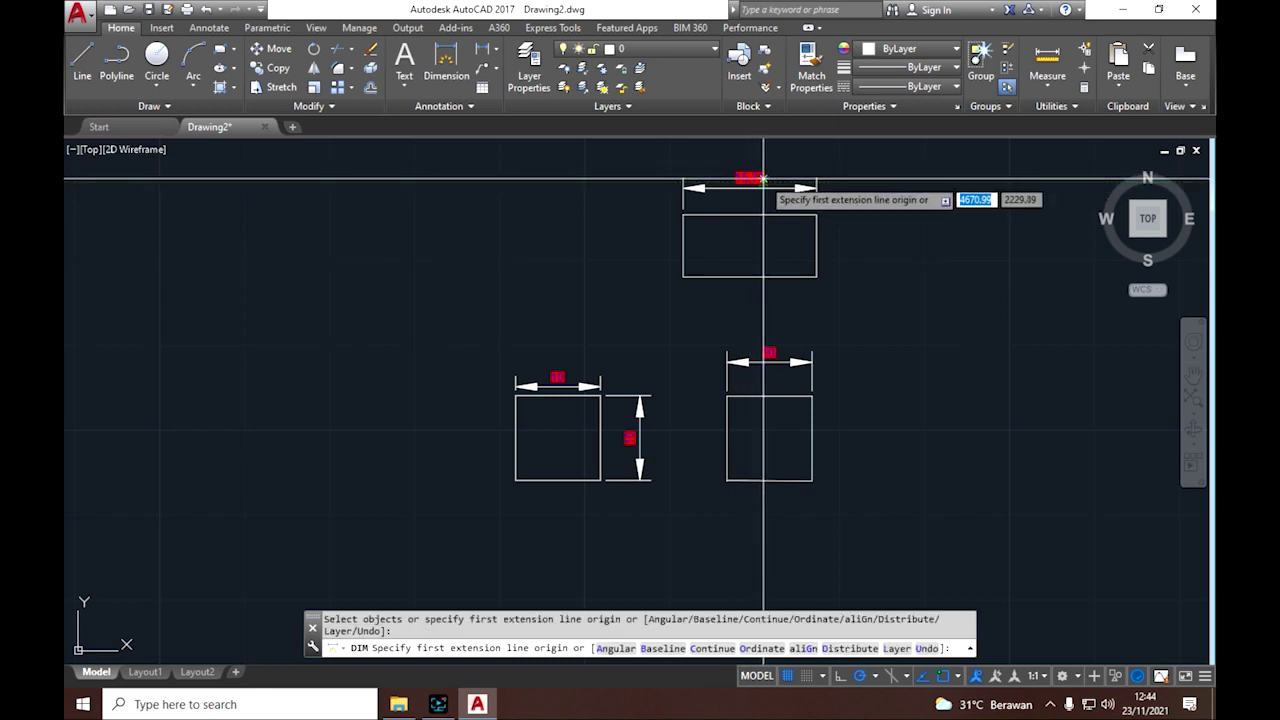
pyautogui.press('Return')
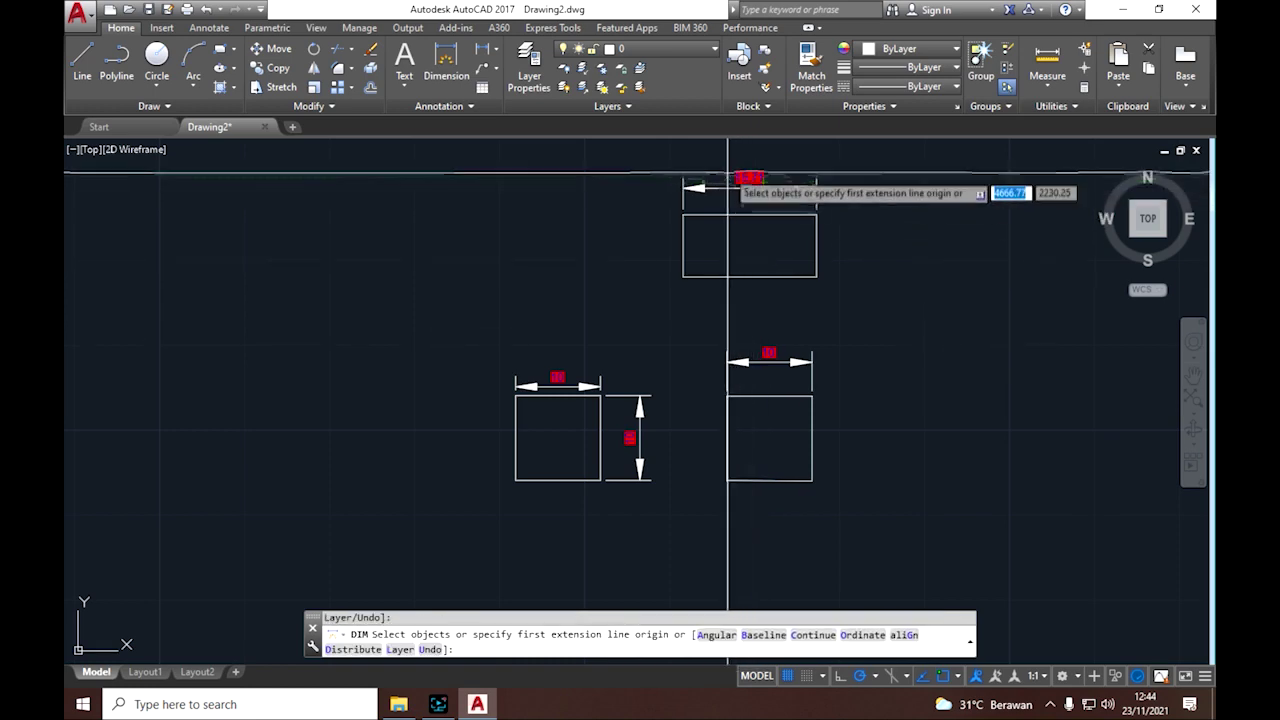
pyautogui.press('Return')
pyautogui.press('Return')
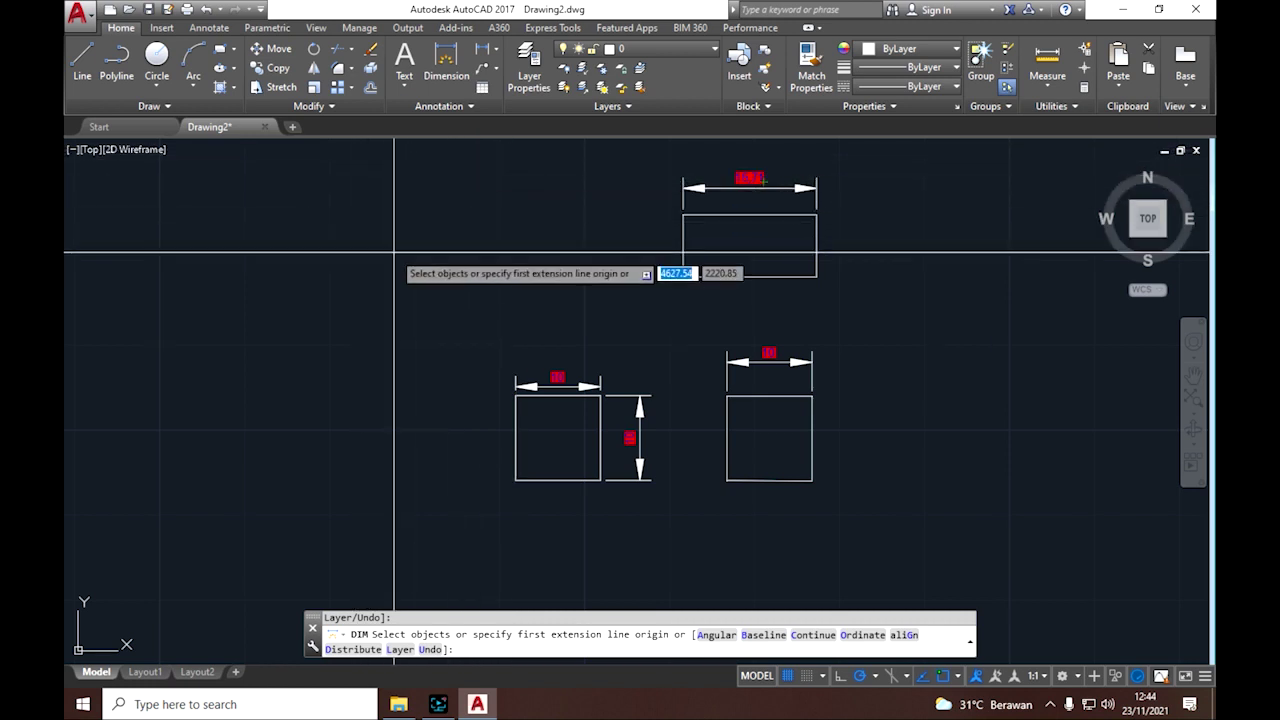
pyautogui.press('Escape')
pyautogui.press('Escape')
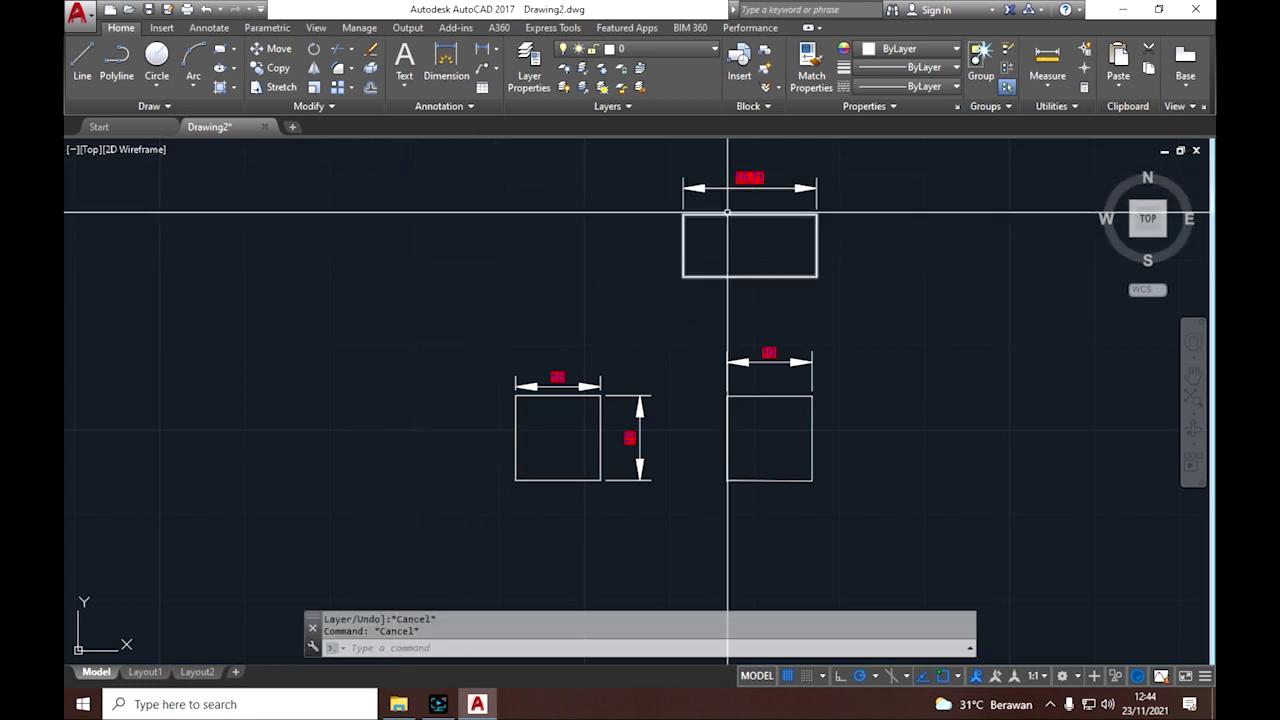
# - Open the properties of the dimension above the upper rectangle and set its text height to 3
pyautogui.click(748, 177)
pyautogui.moveTo(749, 178)
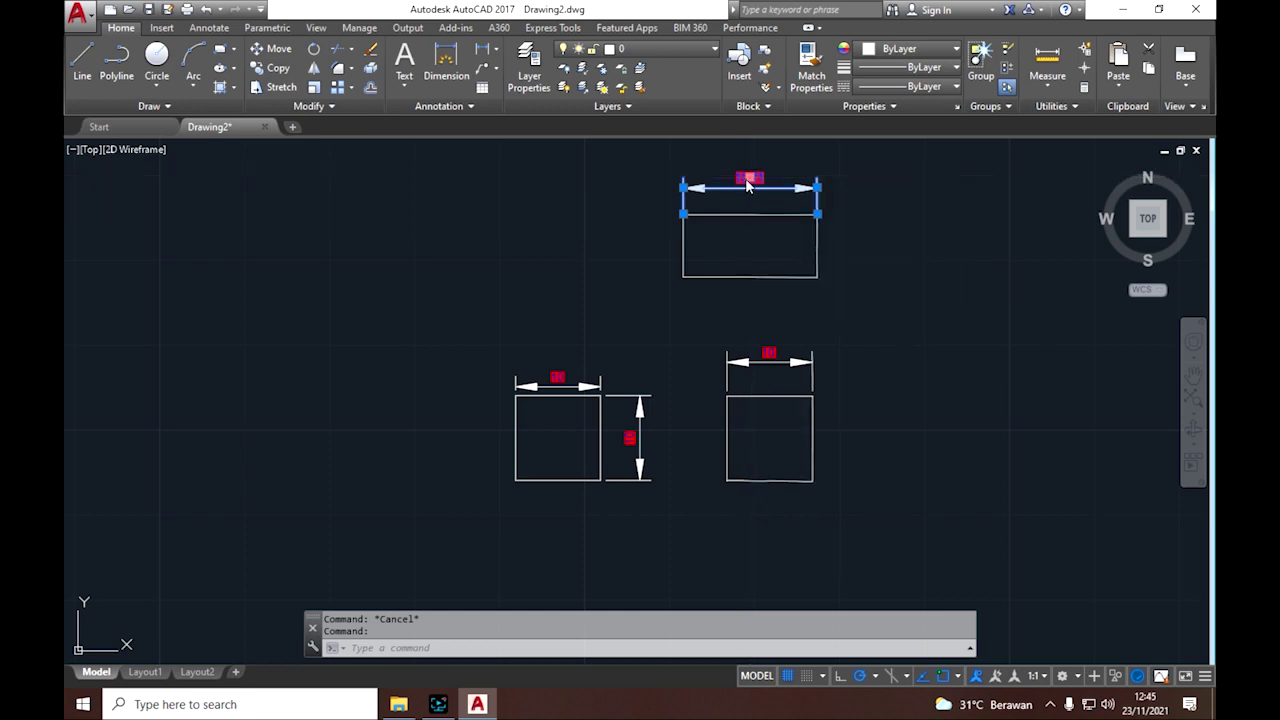
pyautogui.rightClick(748, 184)
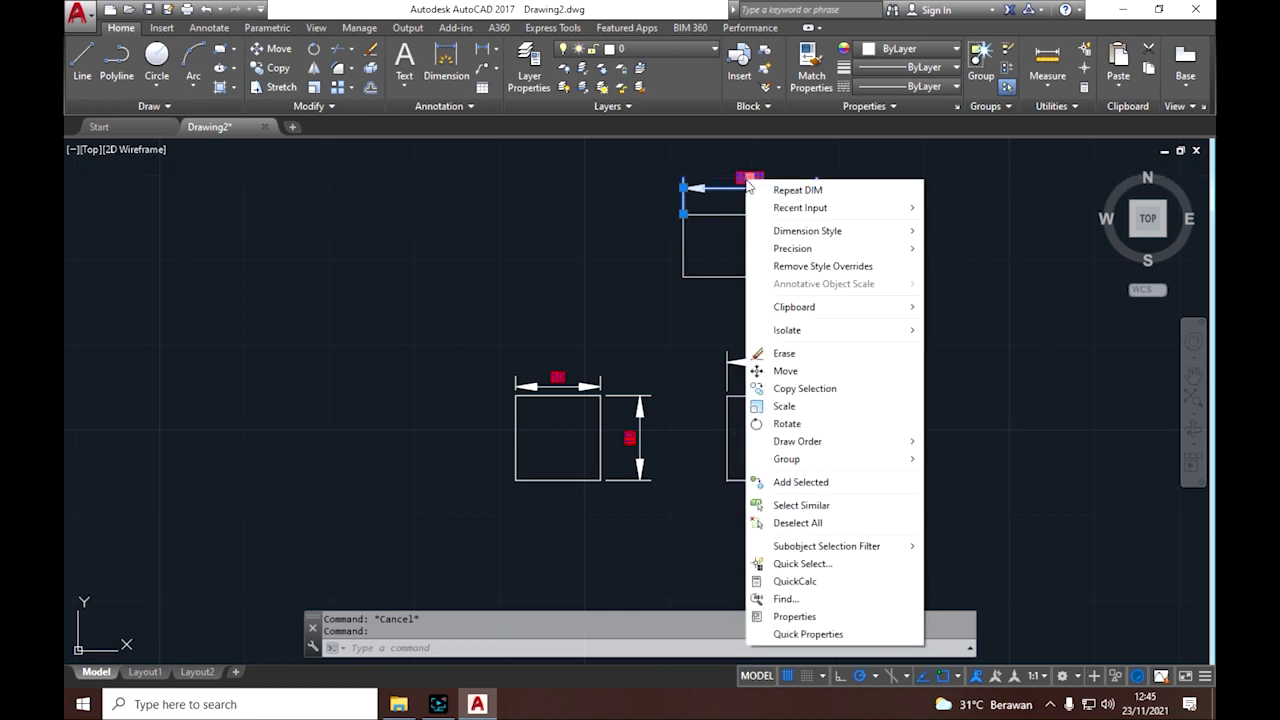
pyautogui.click(845, 633)
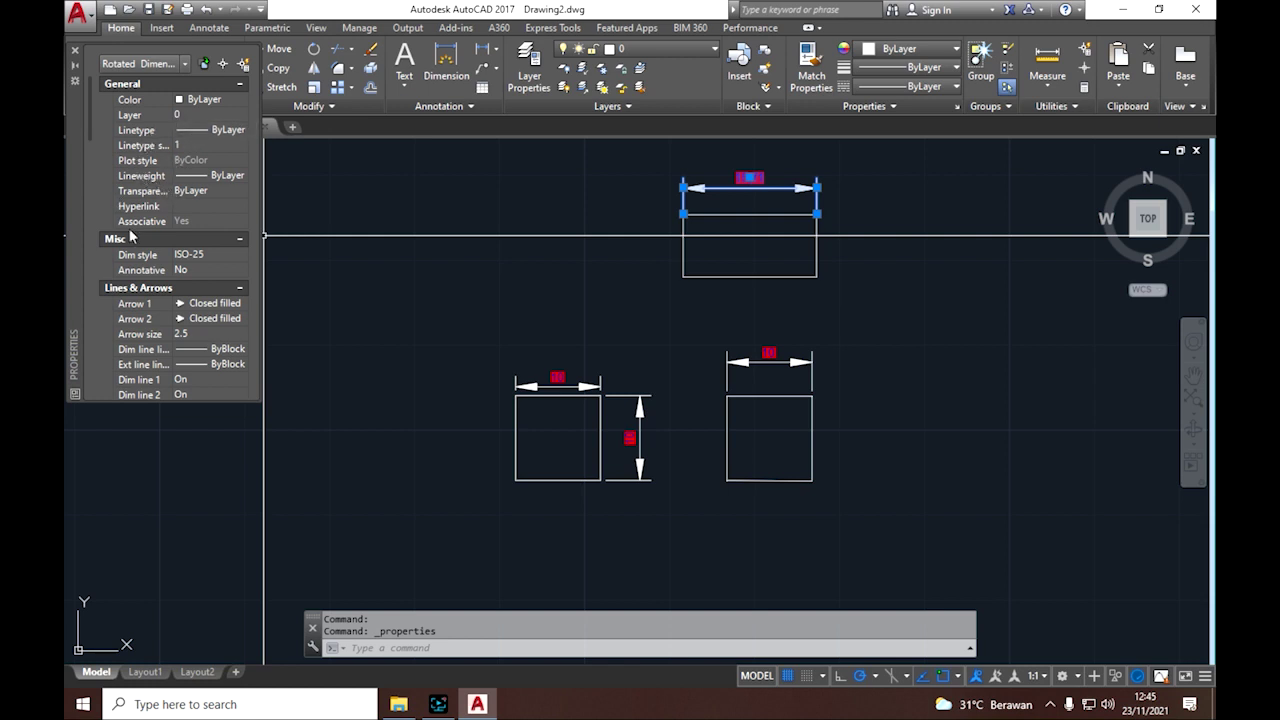
pyautogui.scroll(-6, 130, 235)
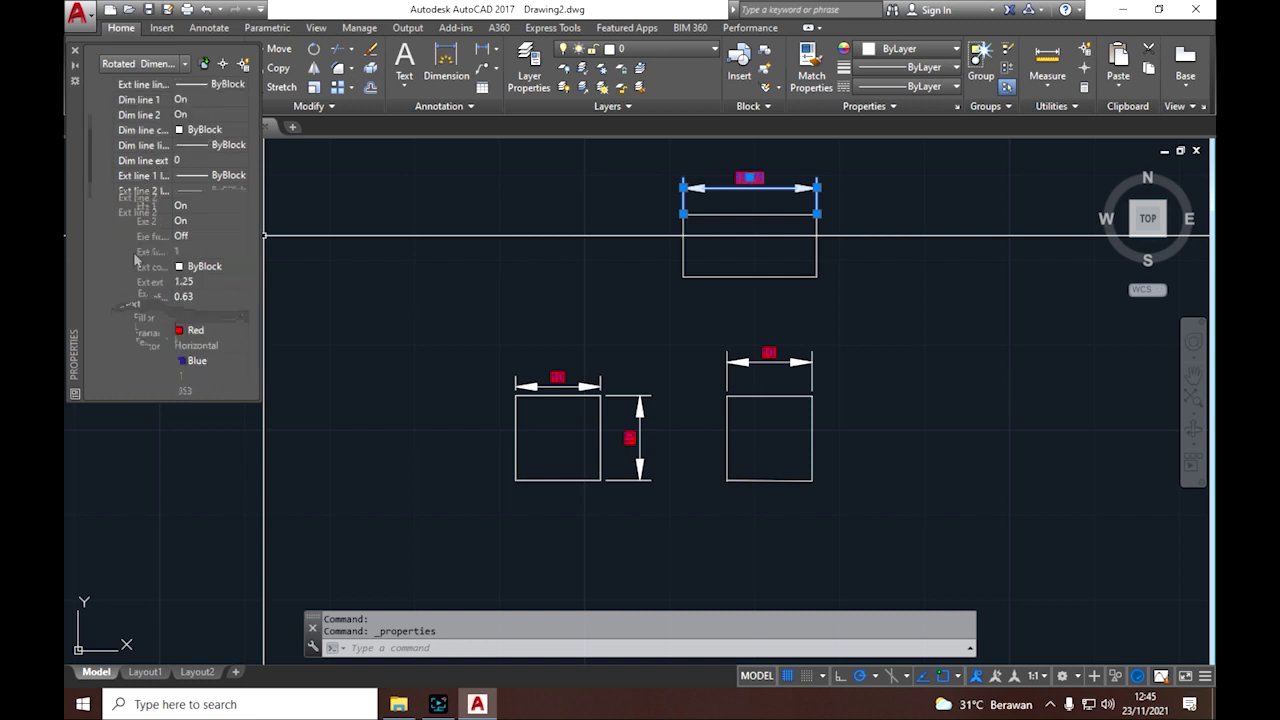
pyautogui.scroll(-2, 148, 300)
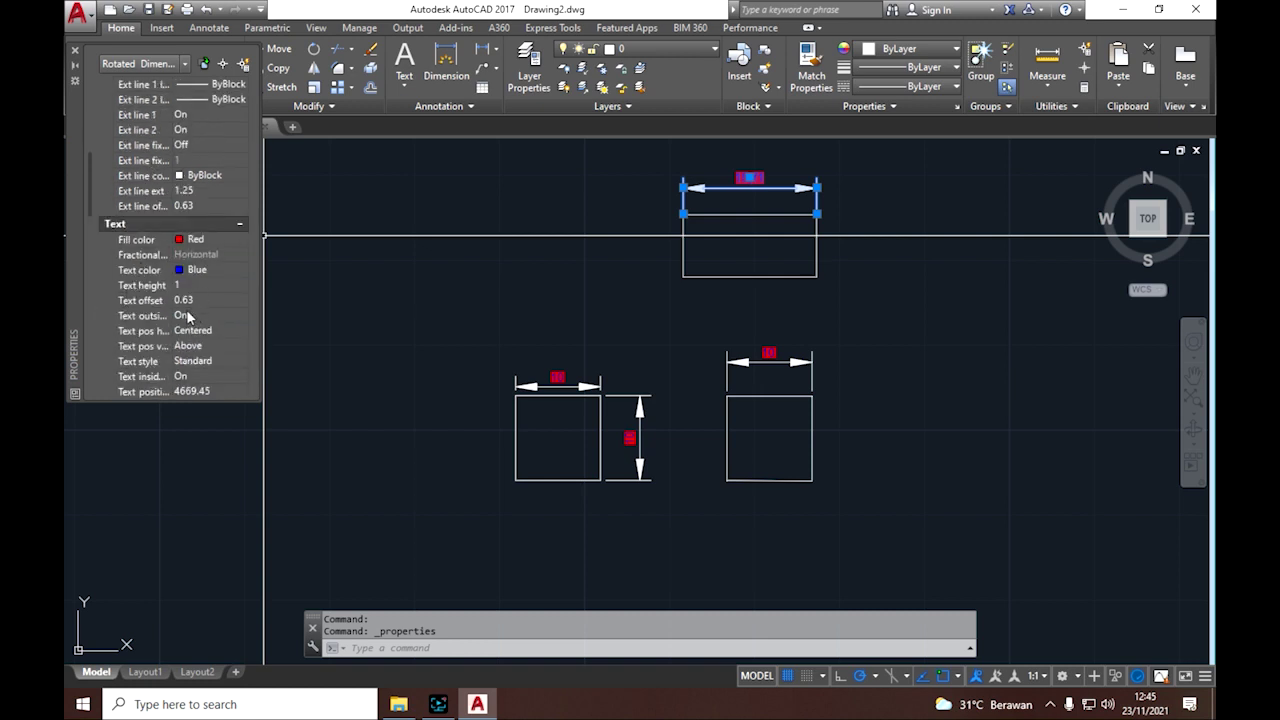
pyautogui.scroll(-2, 185, 317)
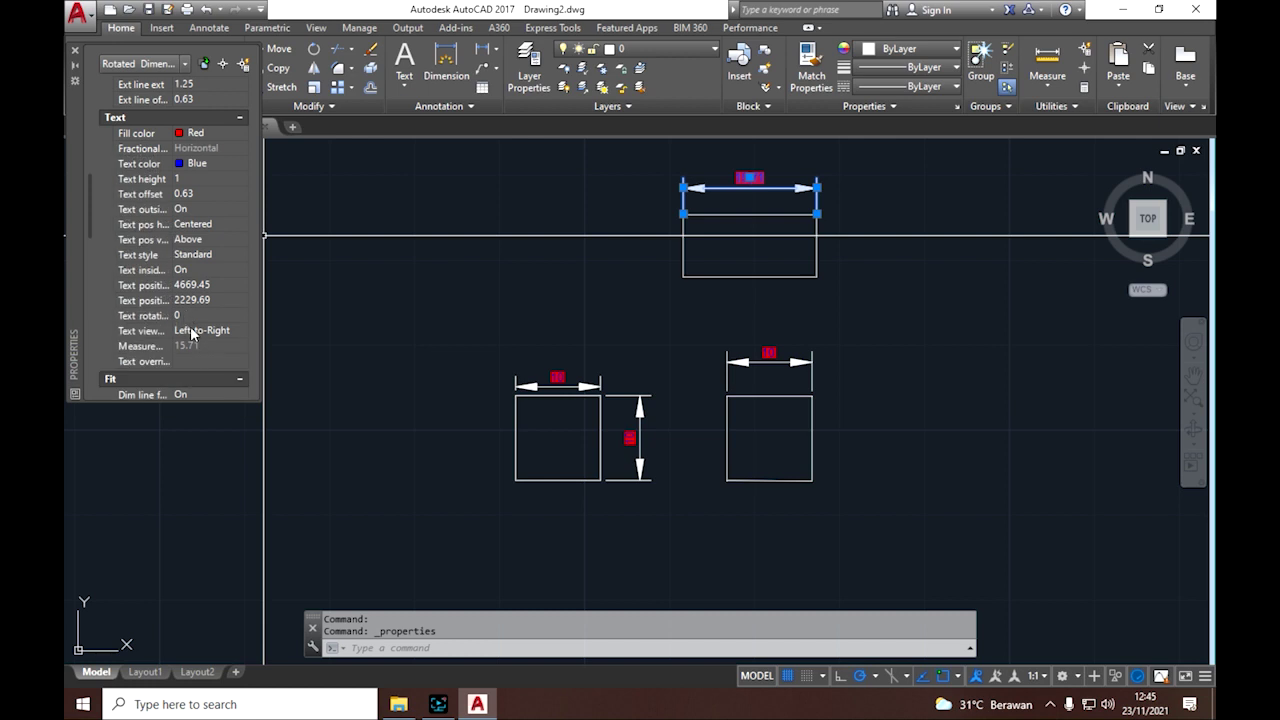
pyautogui.scroll(2, 191, 330)
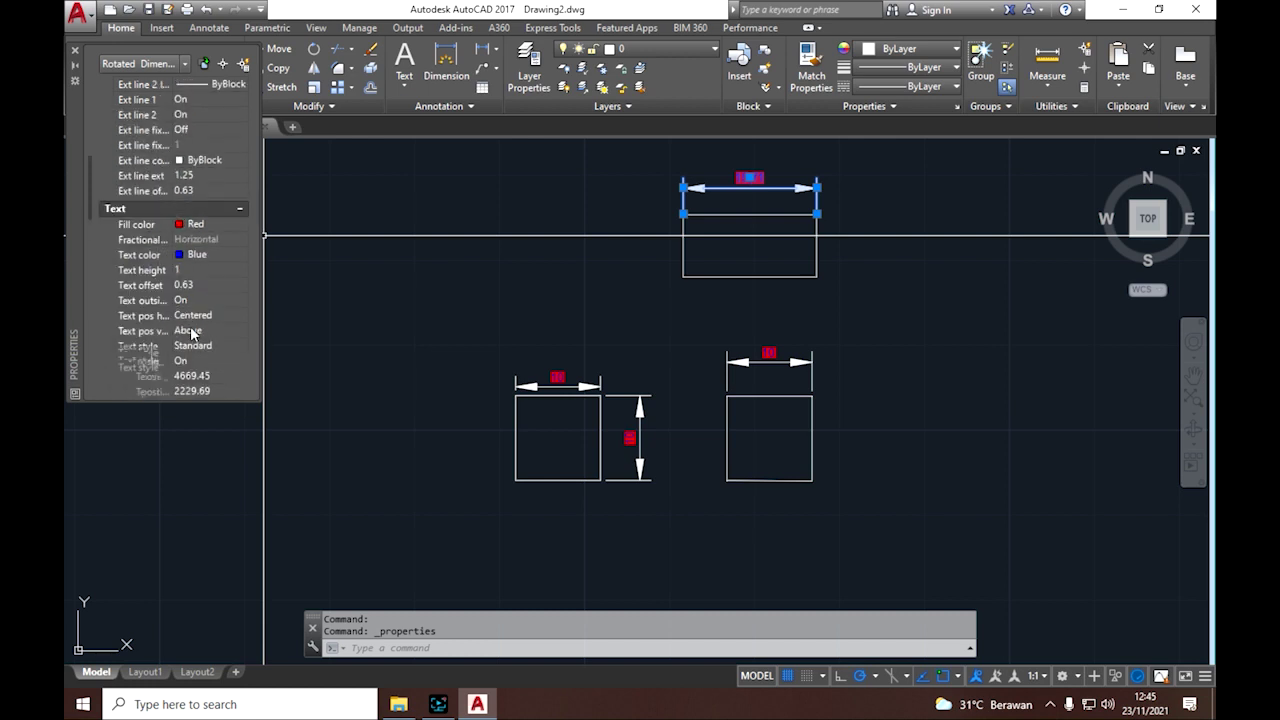
pyautogui.click(180, 271)
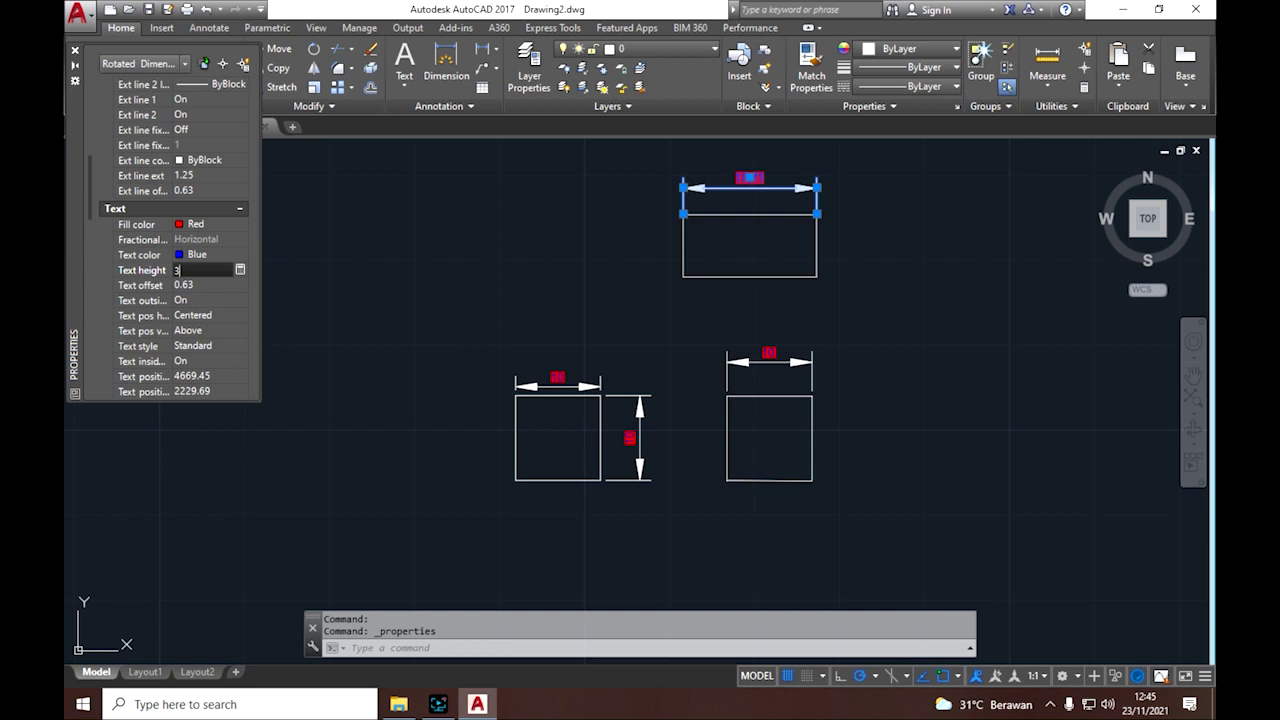
# - Set the upper rectangle's dimension text color to Yellow and its fill color to Cyan, and clear the selection
pyautogui.click(195, 256)
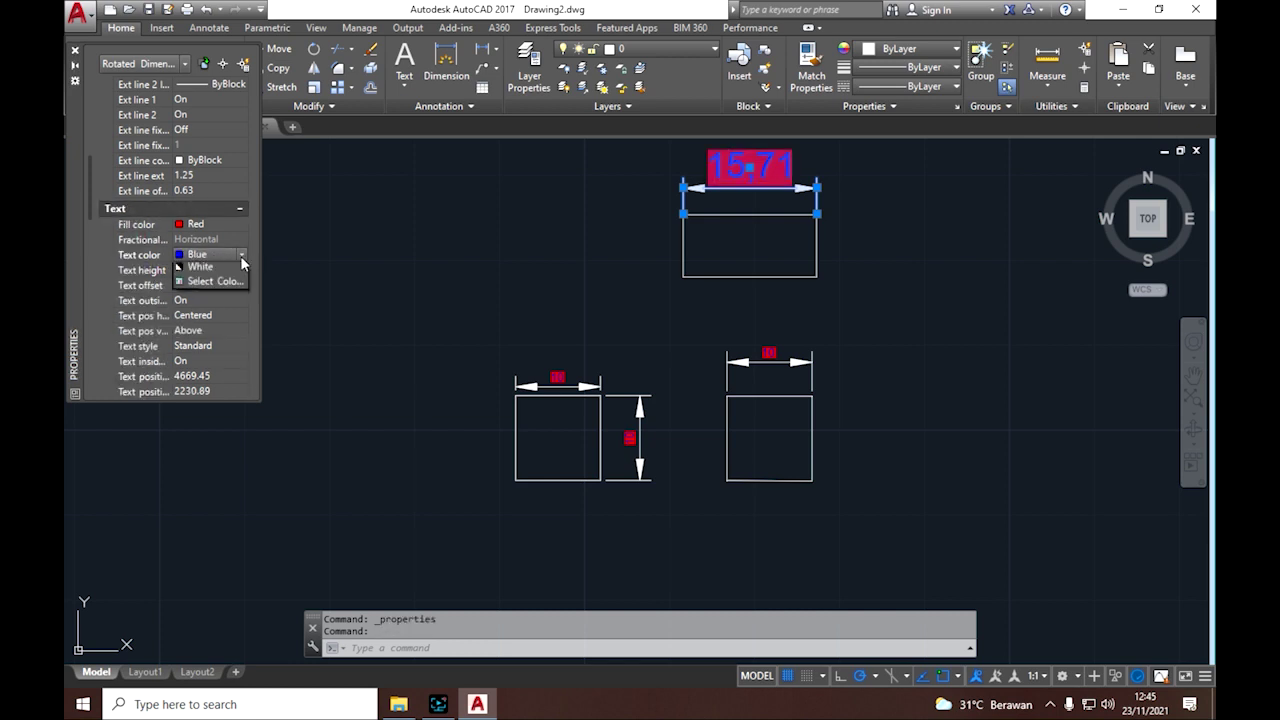
pyautogui.click(241, 255)
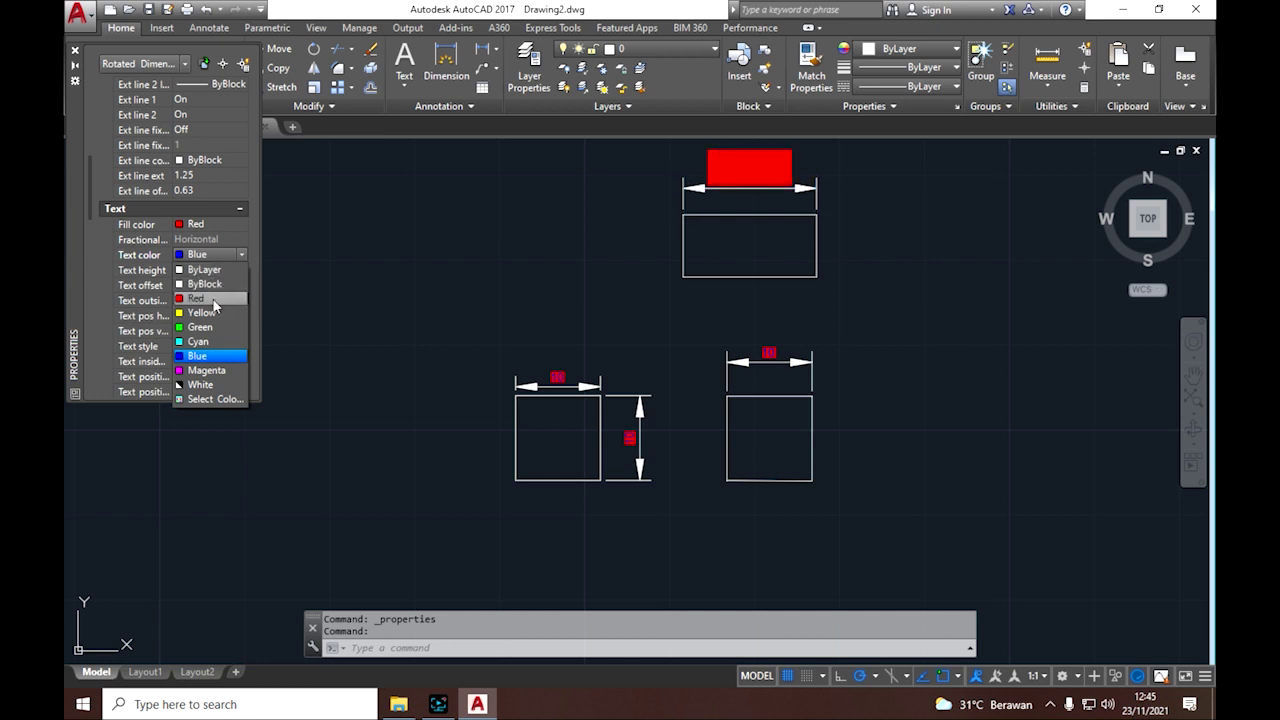
pyautogui.click(205, 313)
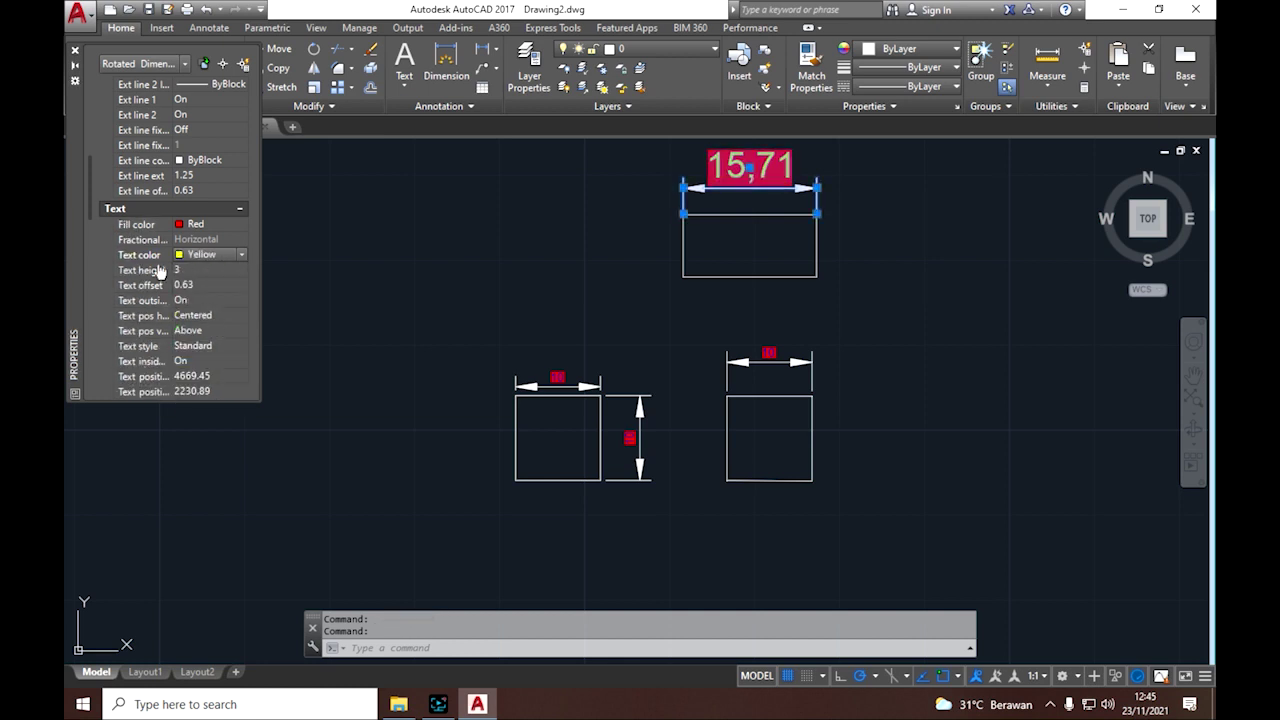
pyautogui.click(224, 226)
pyautogui.click(241, 226)
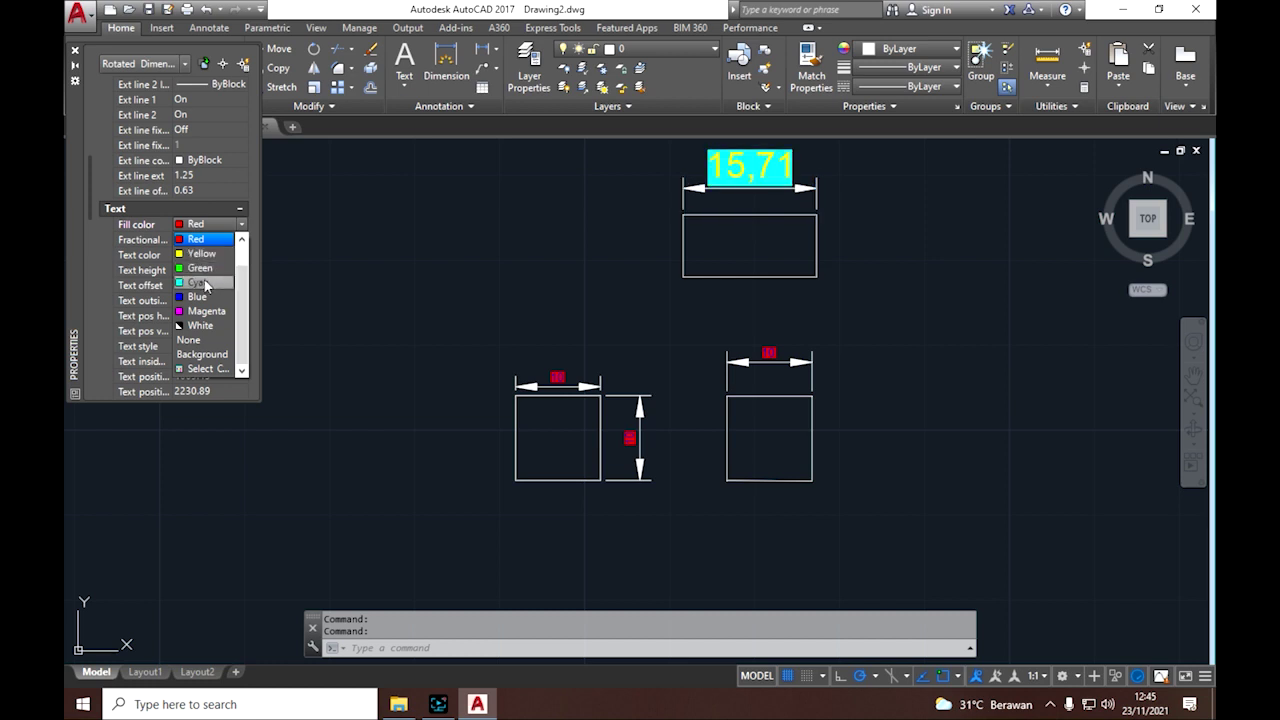
pyautogui.click(203, 283)
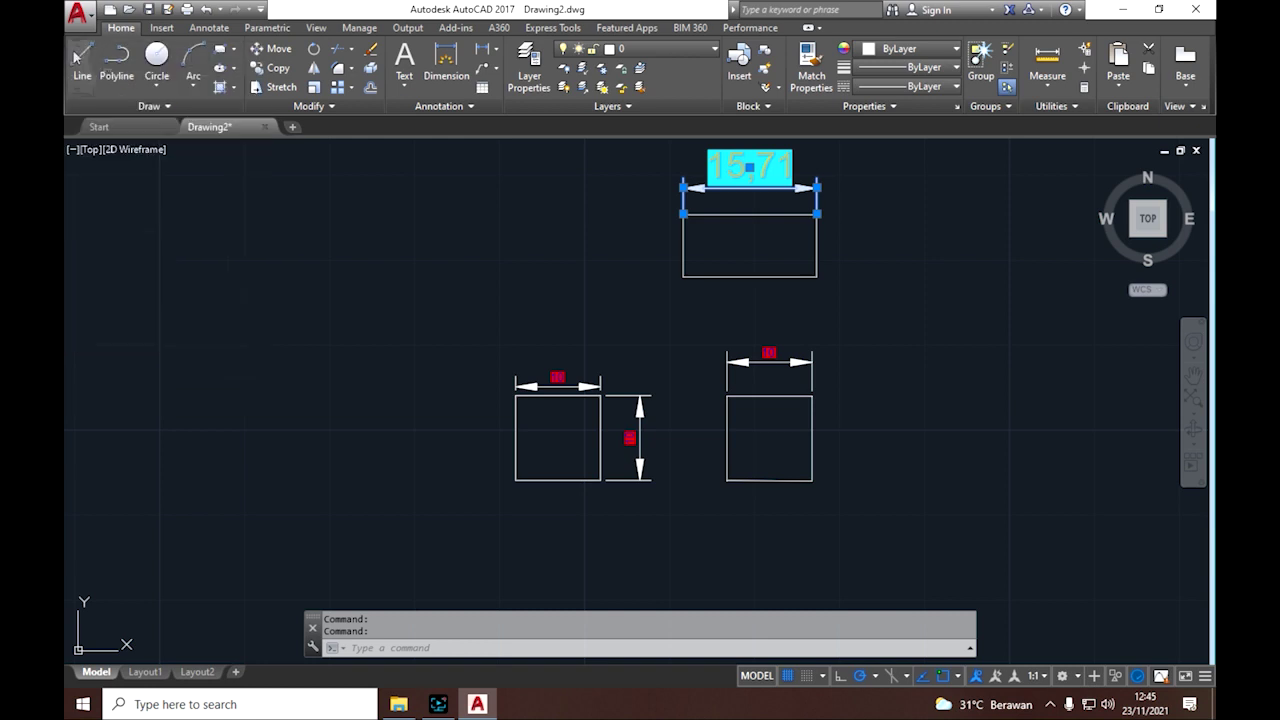
pyautogui.click(483, 313)
pyautogui.click(805, 315)
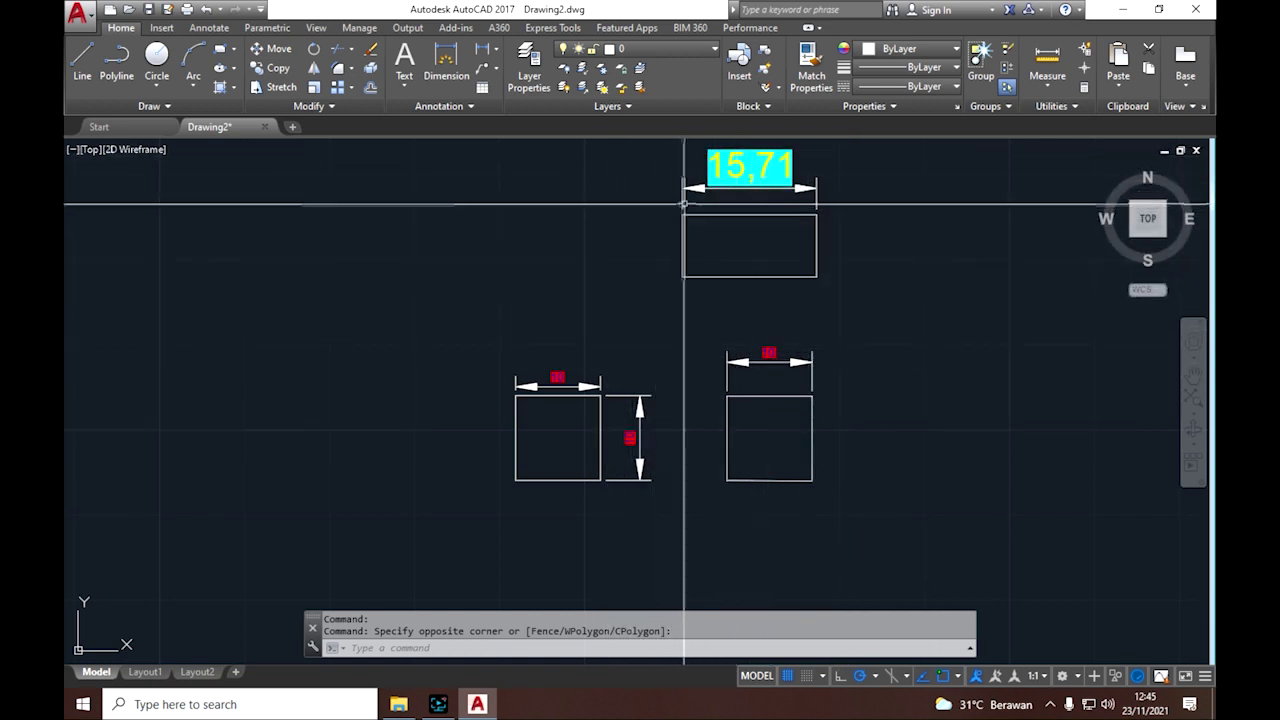
# - Select all three shapes with their dimensions using a selection window, and clear the selection
pyautogui.scroll(-3, 749, 307)
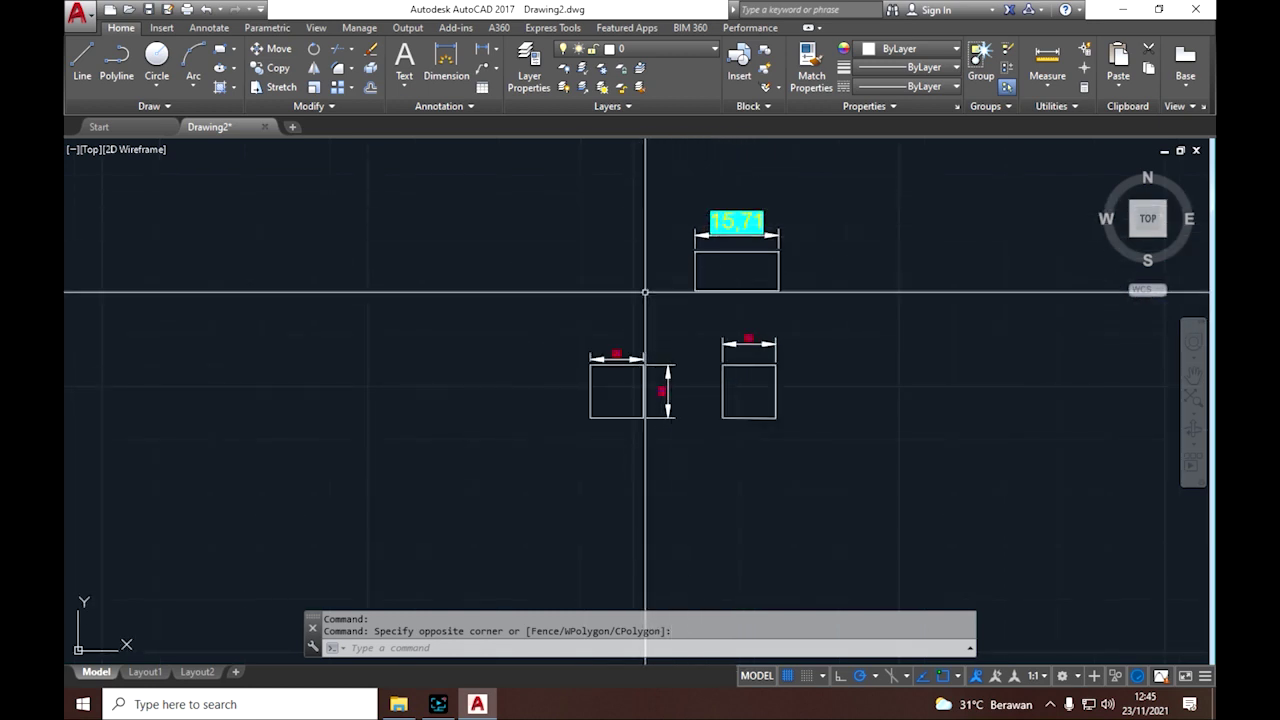
pyautogui.scroll(-1, 646, 289)
pyautogui.scroll(-2, 640, 280)
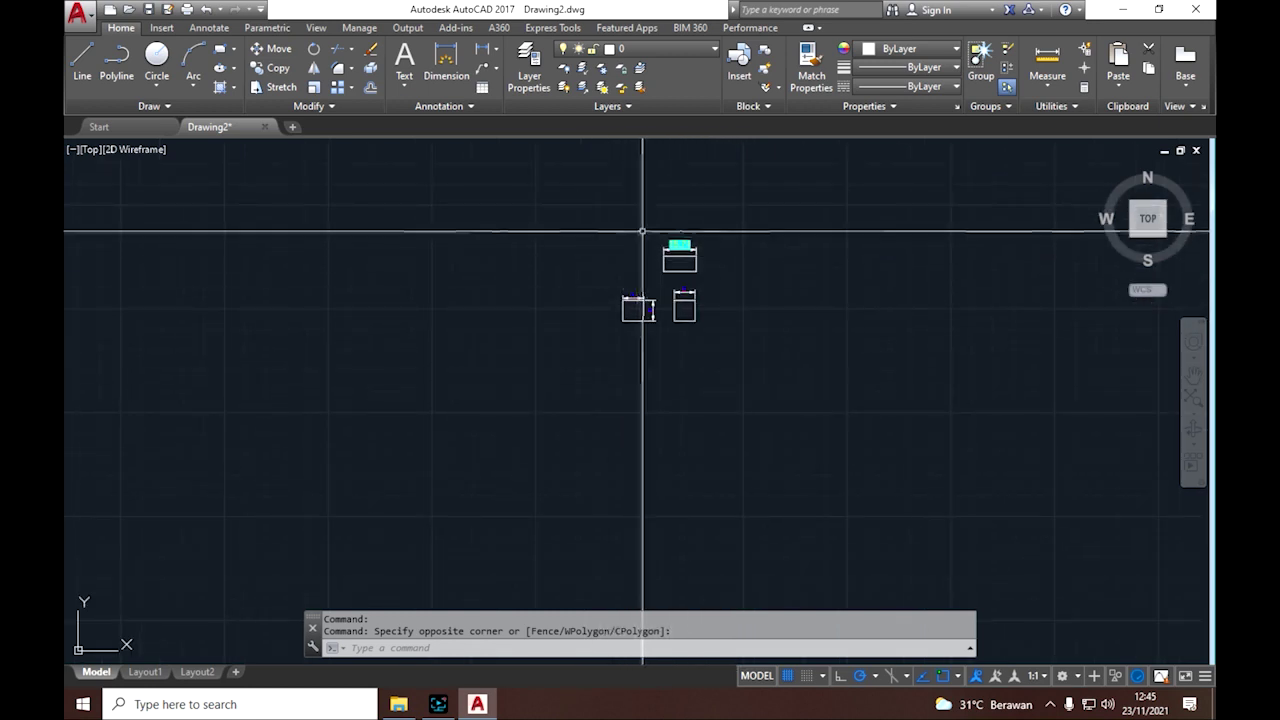
pyautogui.scroll(4, 652, 227)
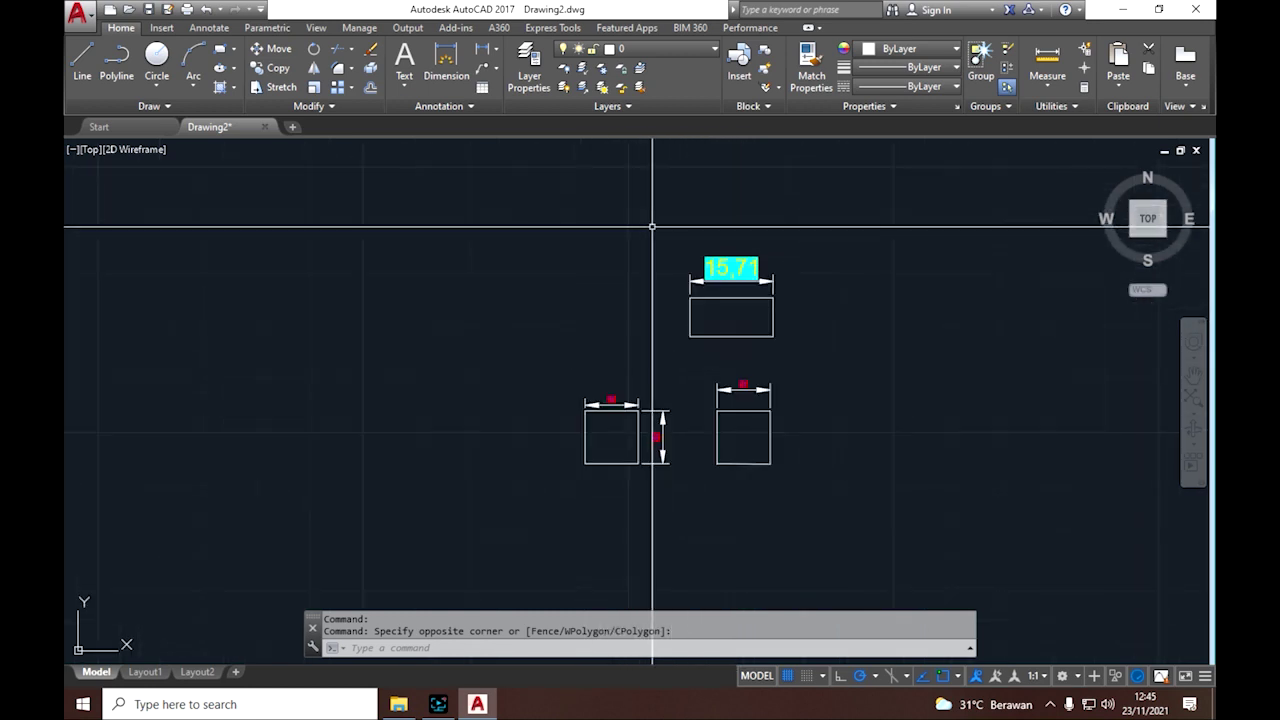
pyautogui.click(697, 283)
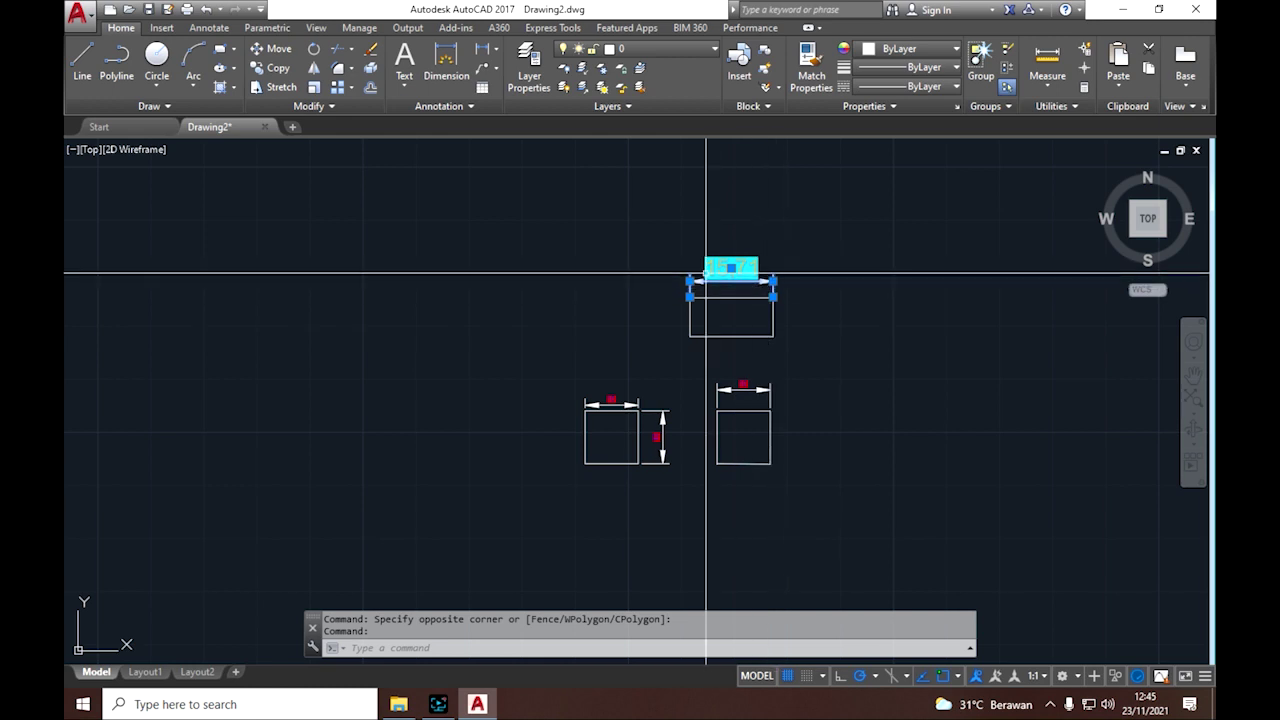
pyautogui.click(490, 203)
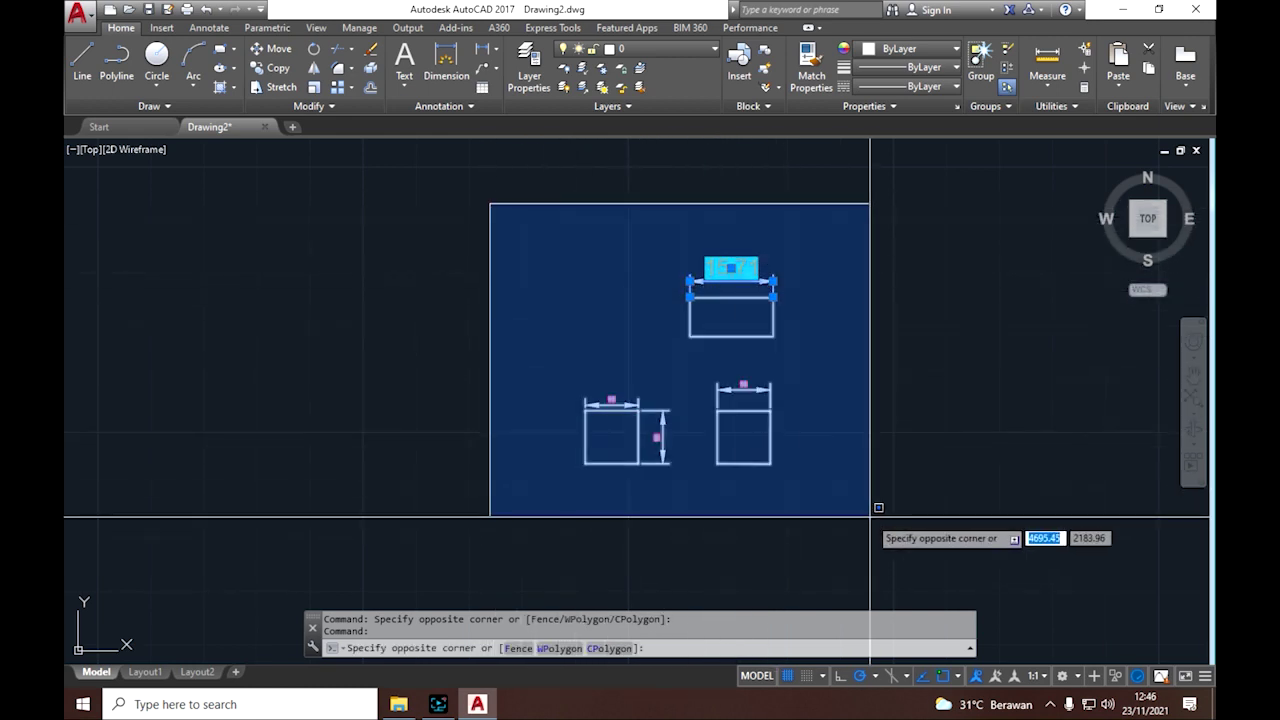
pyautogui.click(870, 517)
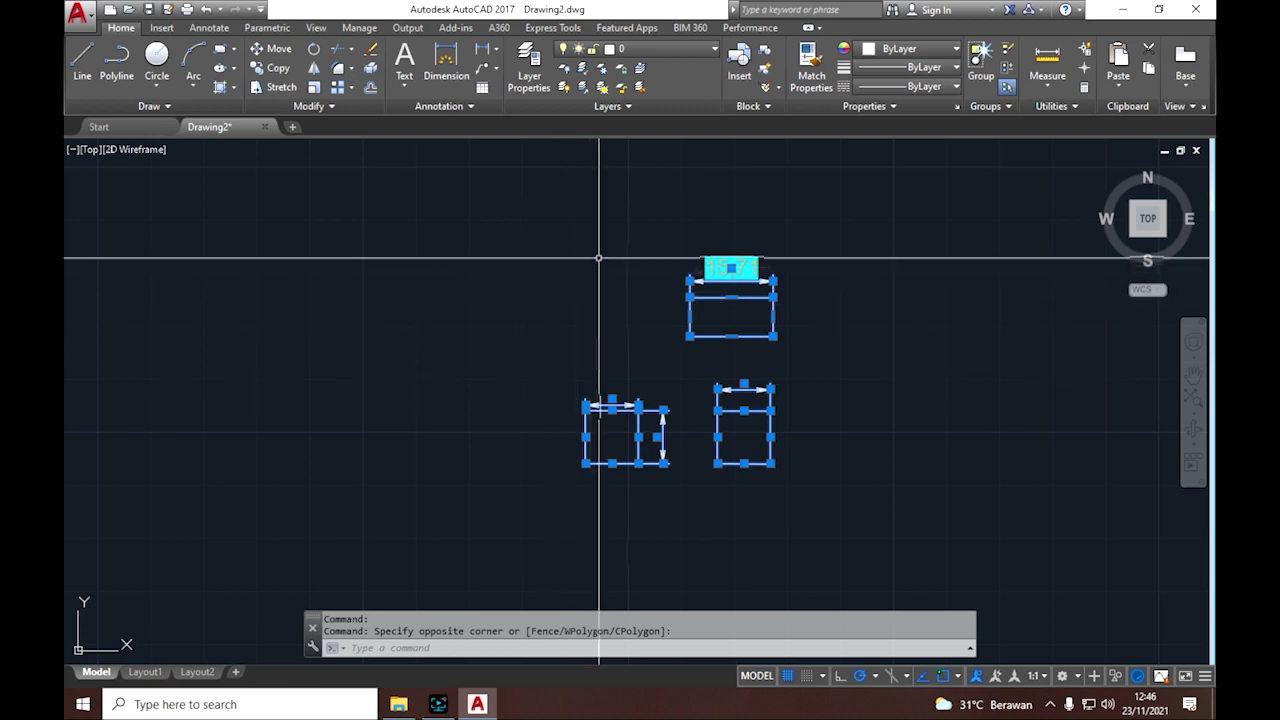
pyautogui.click(586, 322)
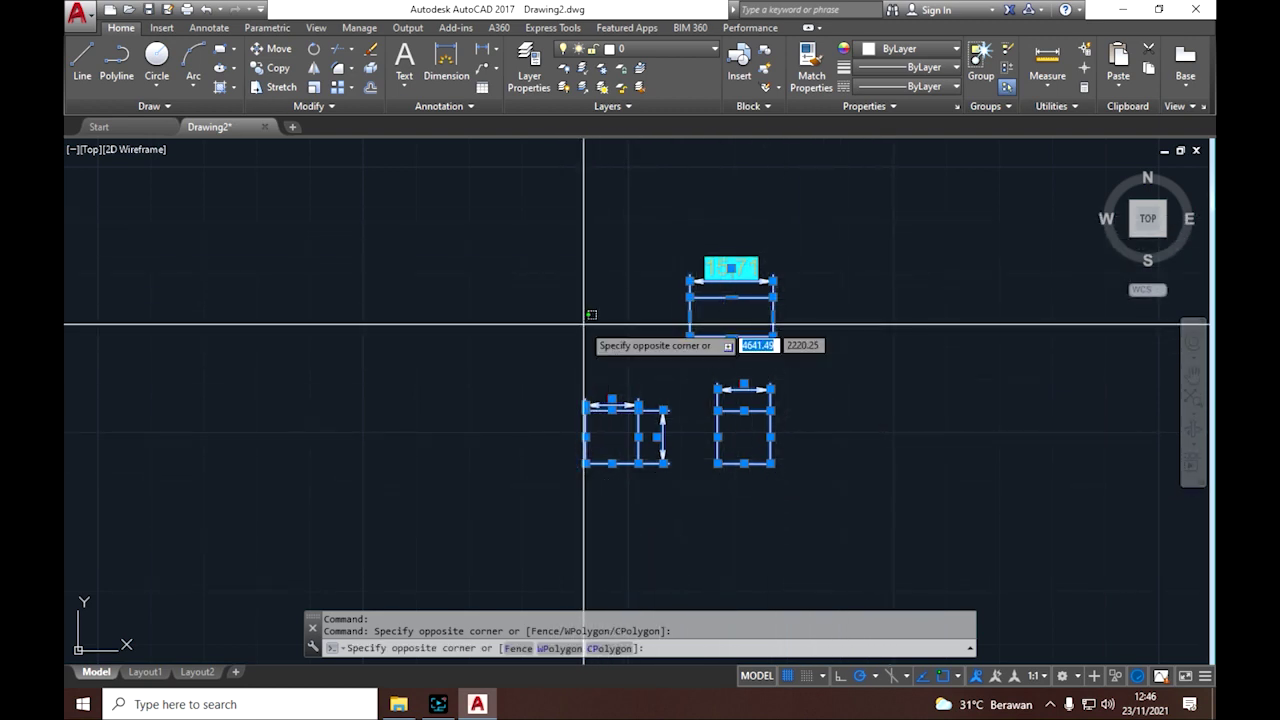
pyautogui.press('Escape')
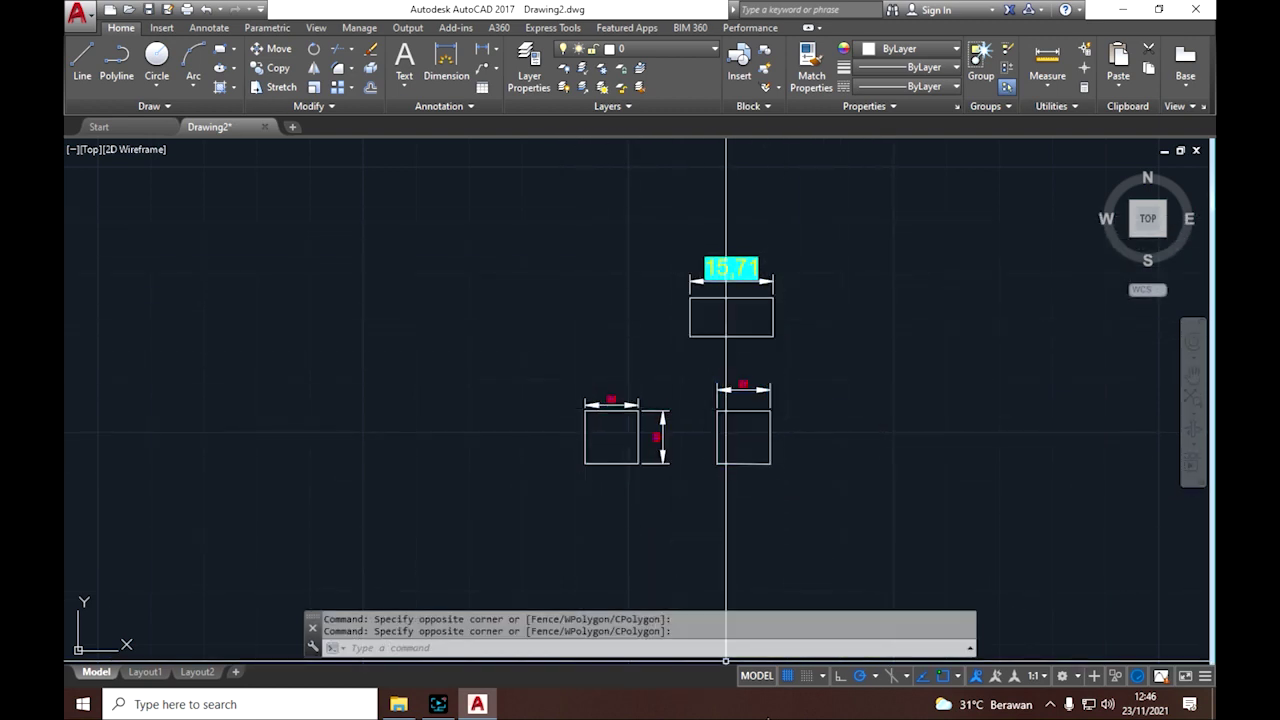
# - Turn polar tracking off and try a freely angled line in the empty area left of the shapes
pyautogui.click(876, 677)
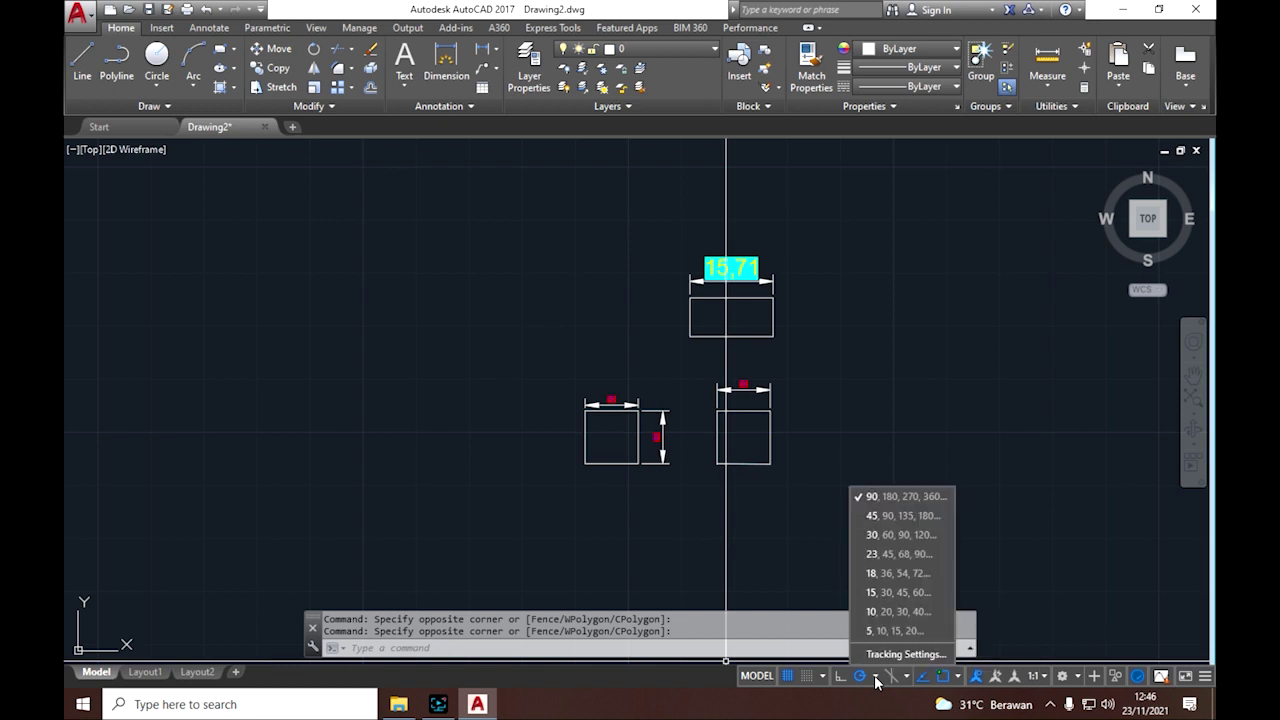
pyautogui.click(876, 678)
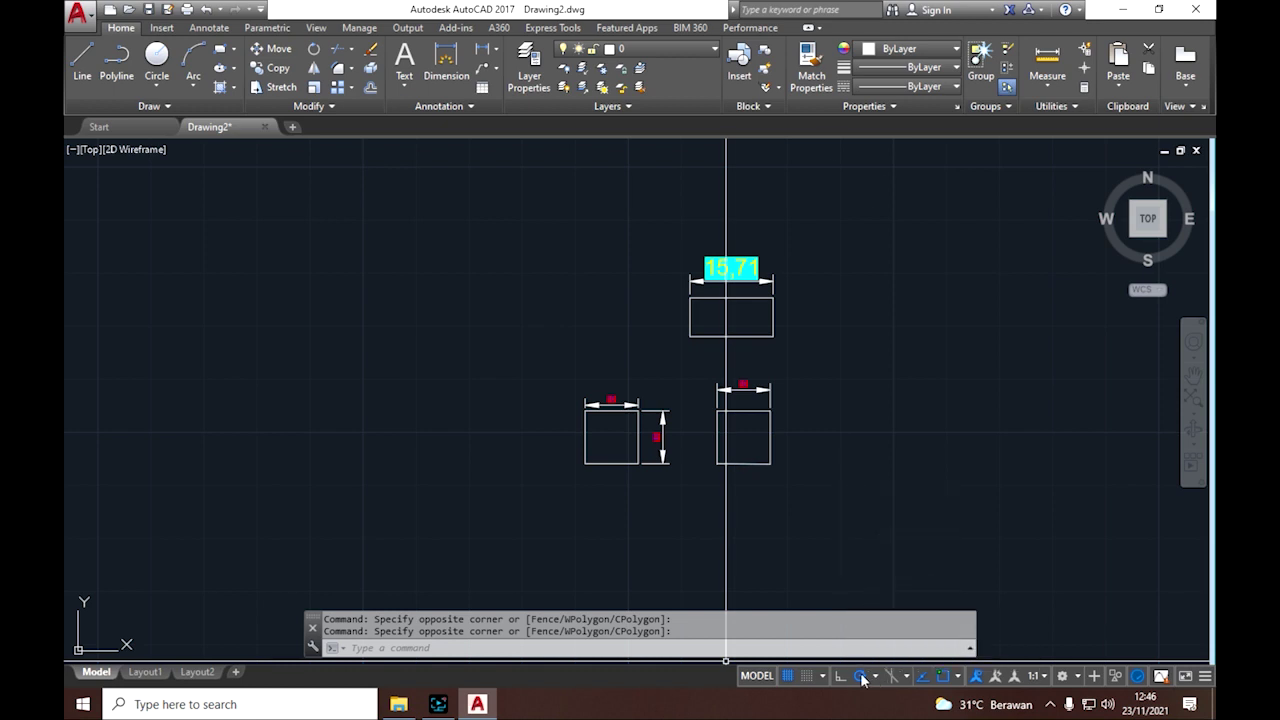
pyautogui.click(859, 676)
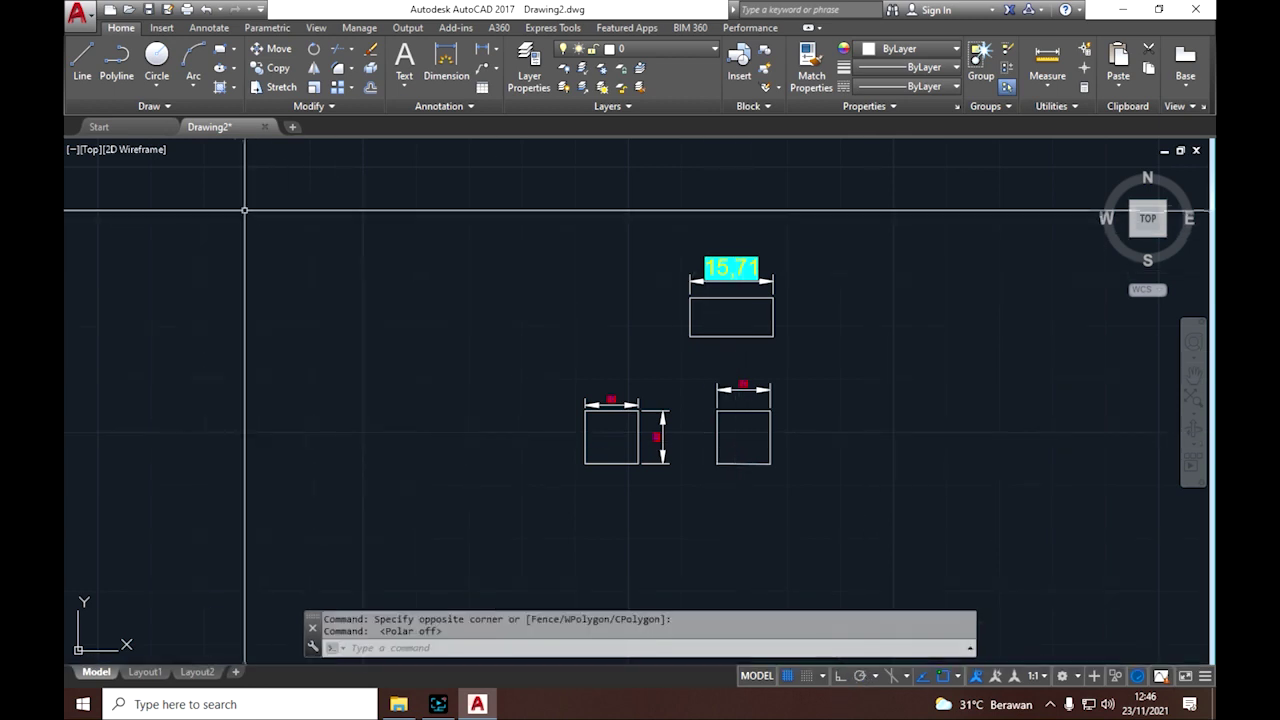
pyautogui.click(83, 66)
pyautogui.click(692, 288)
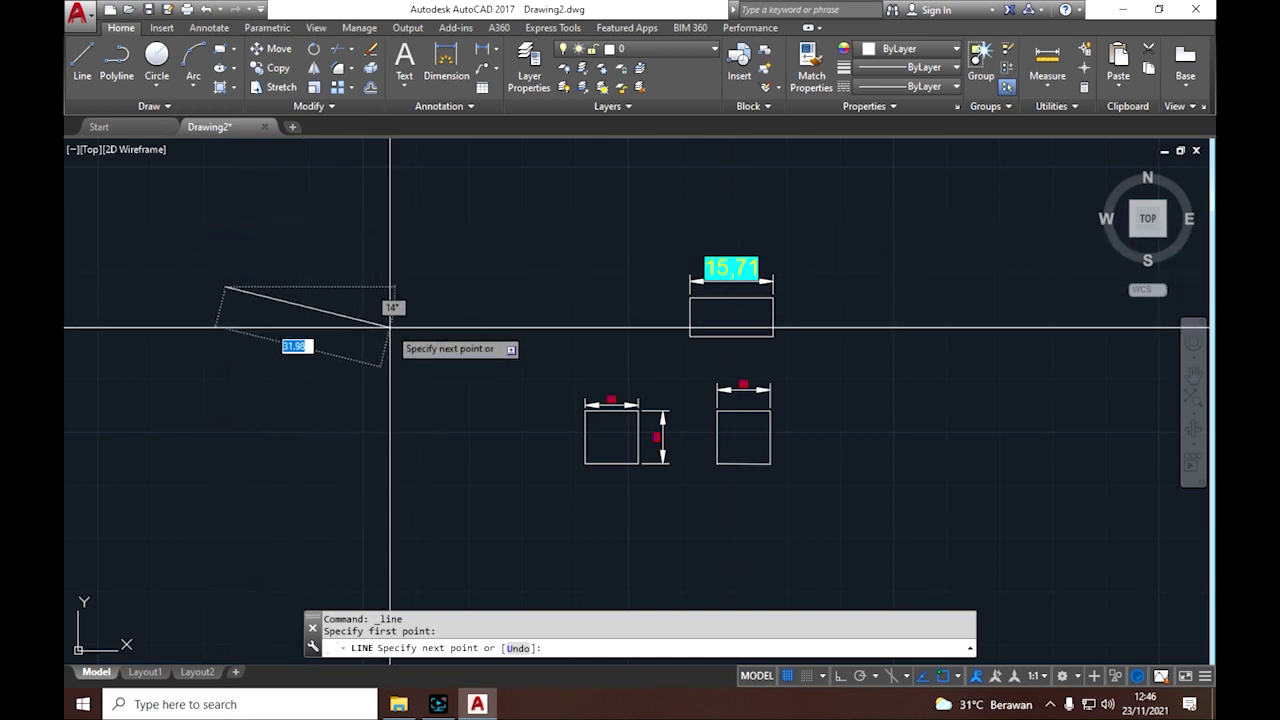
pyautogui.press('Escape')
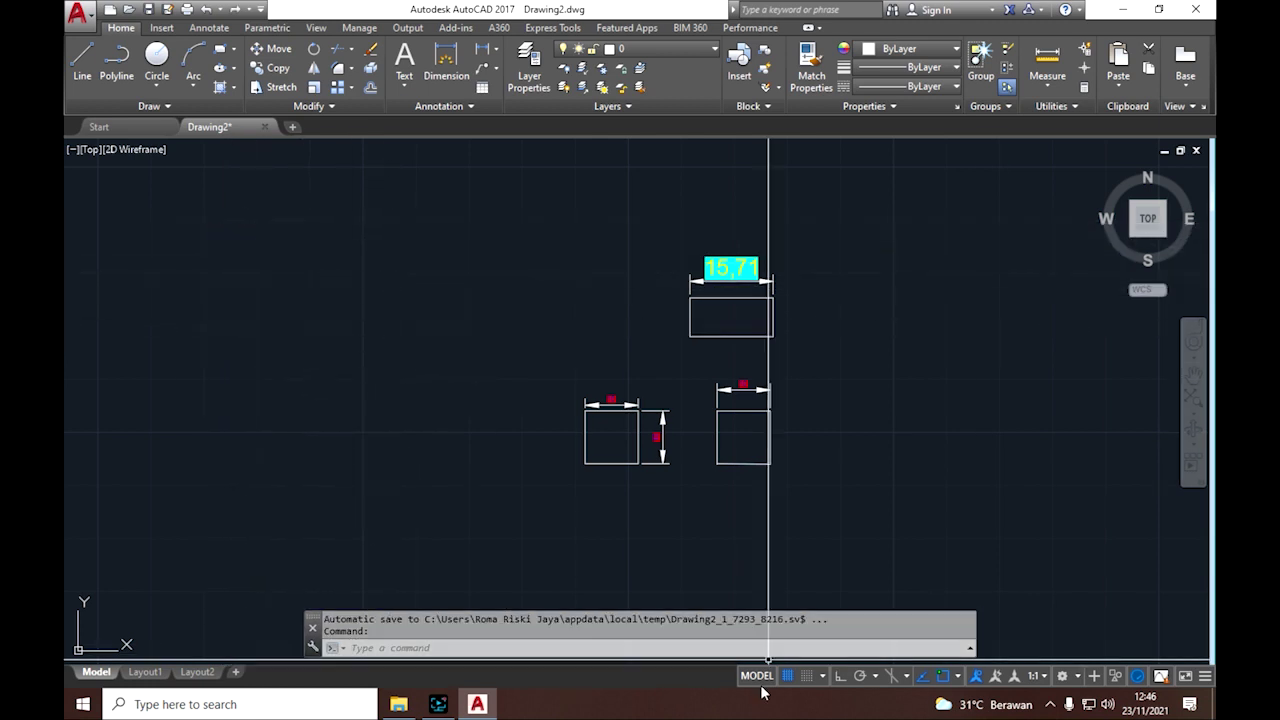
# - Turn polar tracking back on and try a line from the empty area left of the first square
pyautogui.click(860, 684)
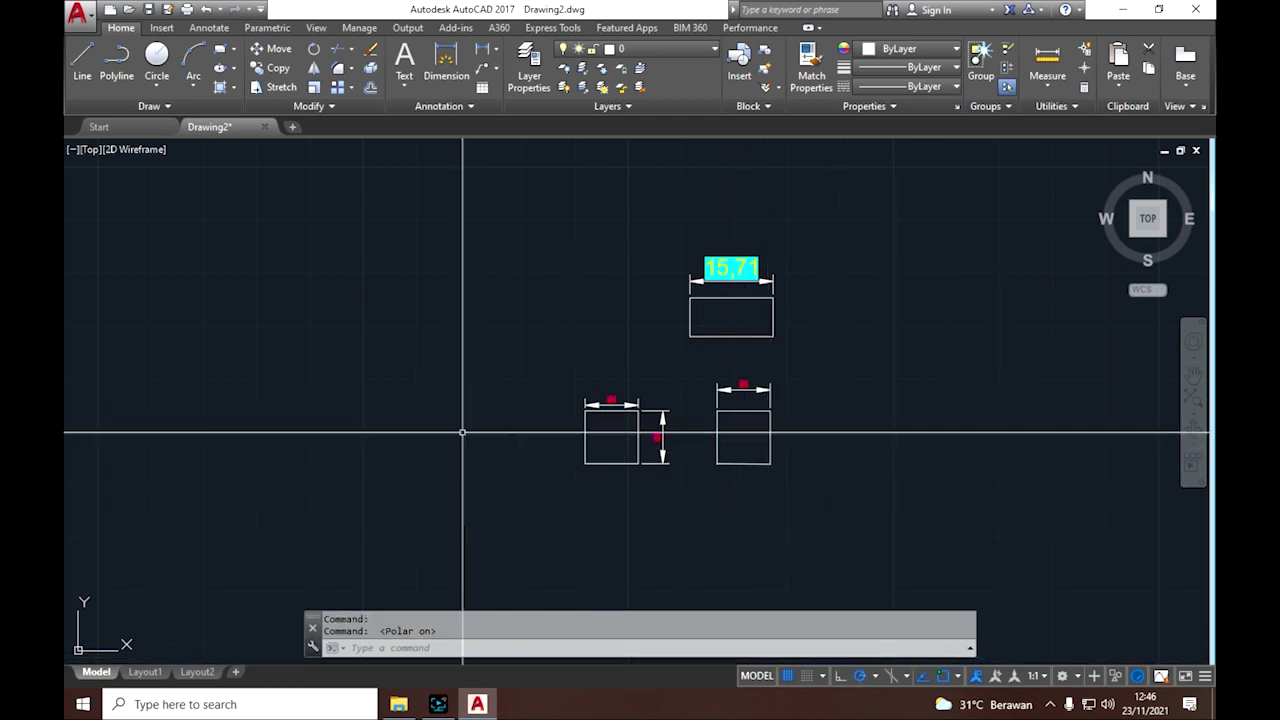
pyautogui.click(263, 323)
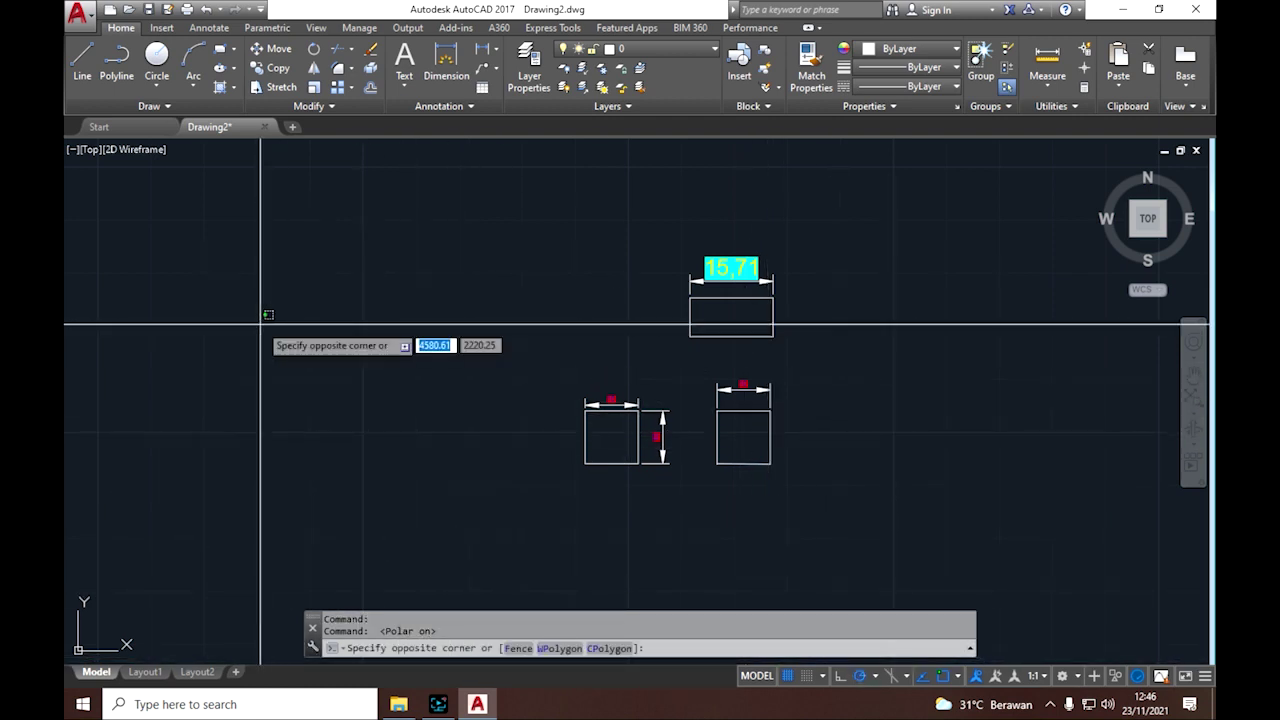
pyautogui.click(82, 60)
pyautogui.click(225, 321)
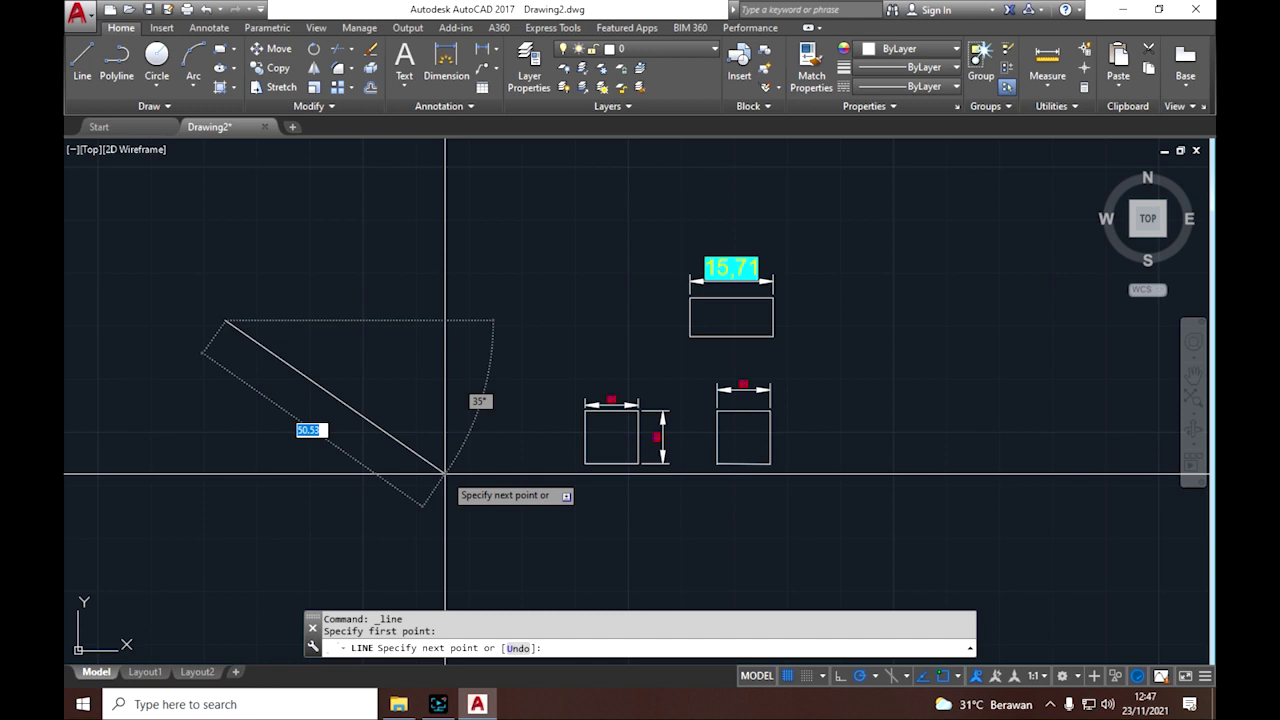
pyautogui.press('Escape')
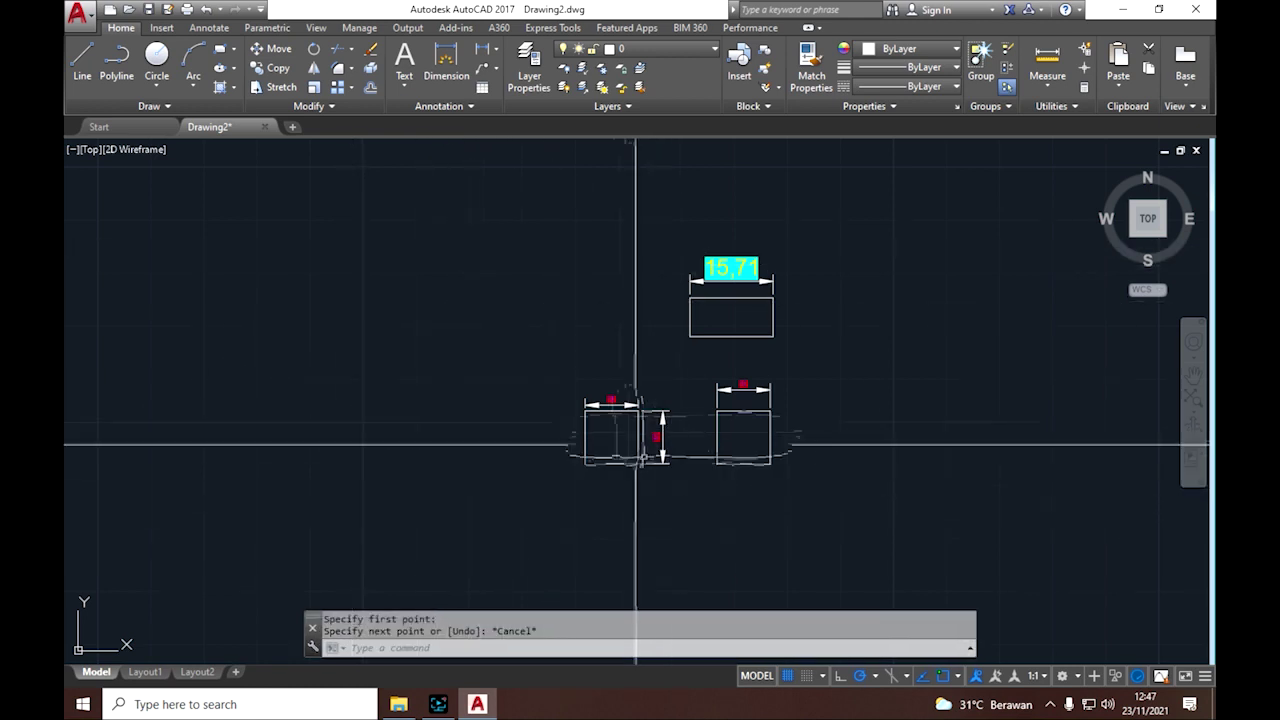
# - Start a line 10 units left of the first square's lower-left corner and draw segments 20 up, 15 left and 20 down
pyautogui.scroll(3, 590, 420)
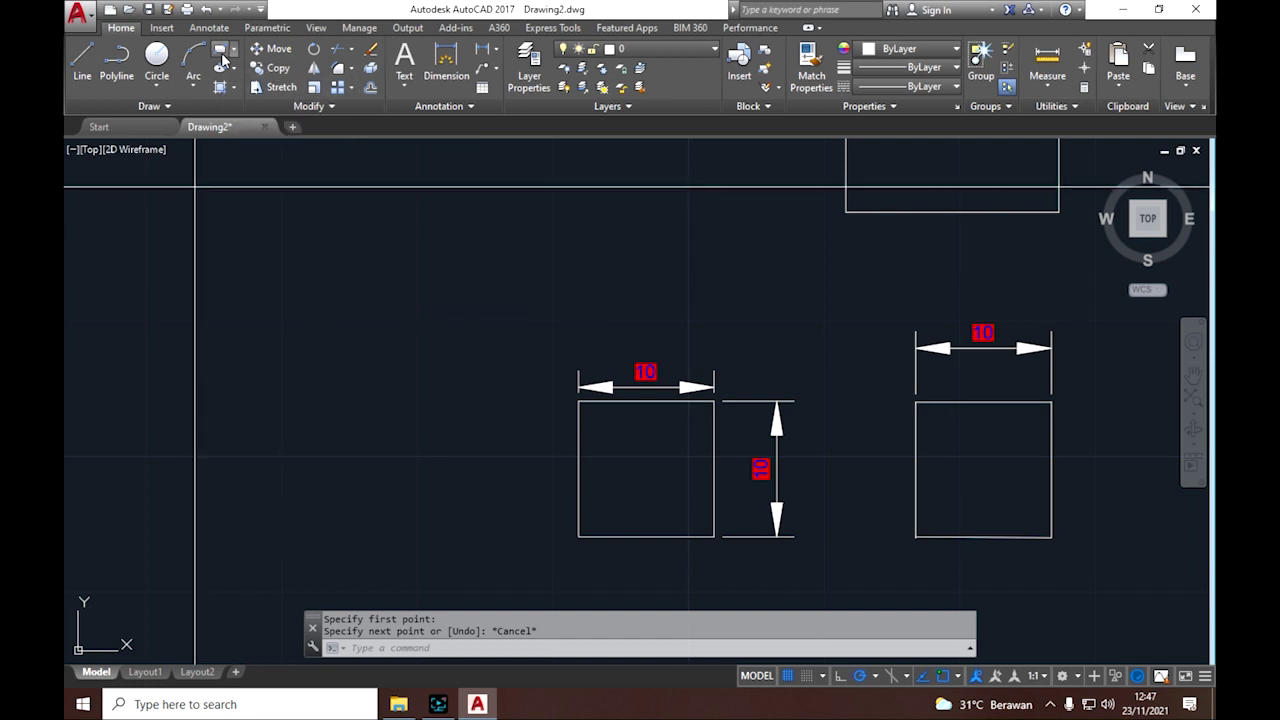
pyautogui.click(221, 55)
pyautogui.click(86, 58)
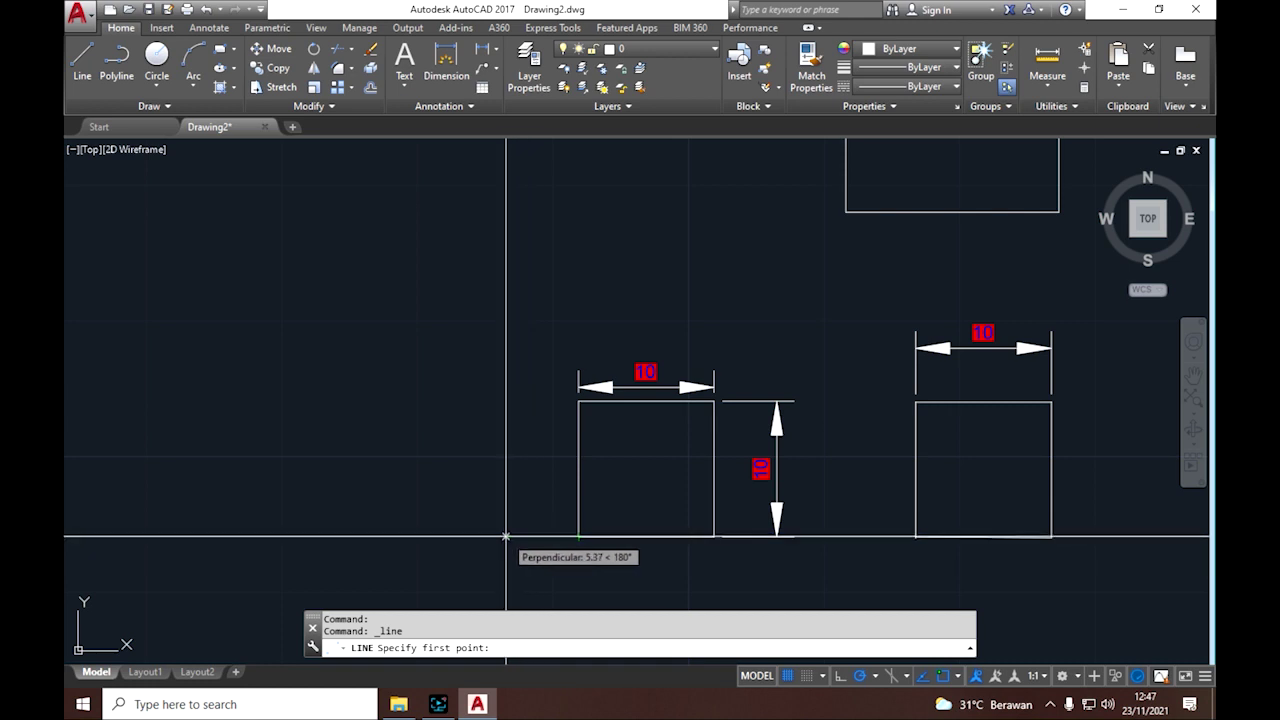
pyautogui.write('10')
pyautogui.press('Return')
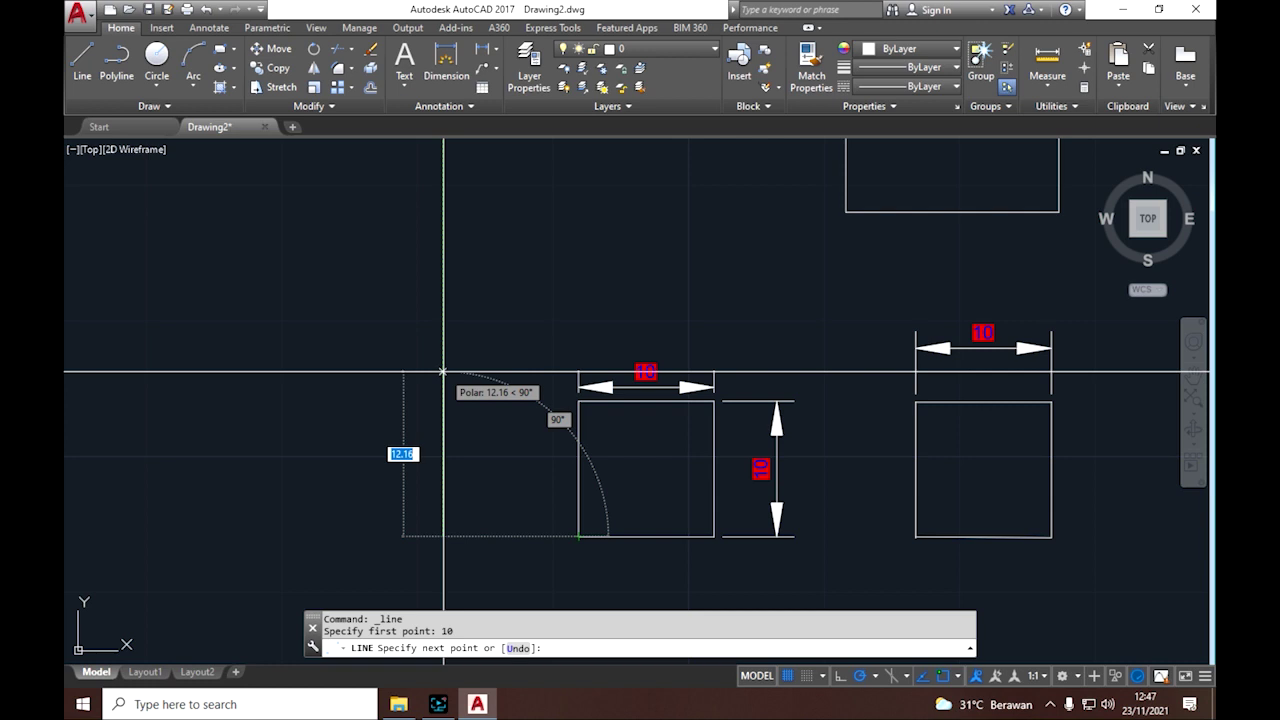
pyautogui.write('20')
pyautogui.press('Return')
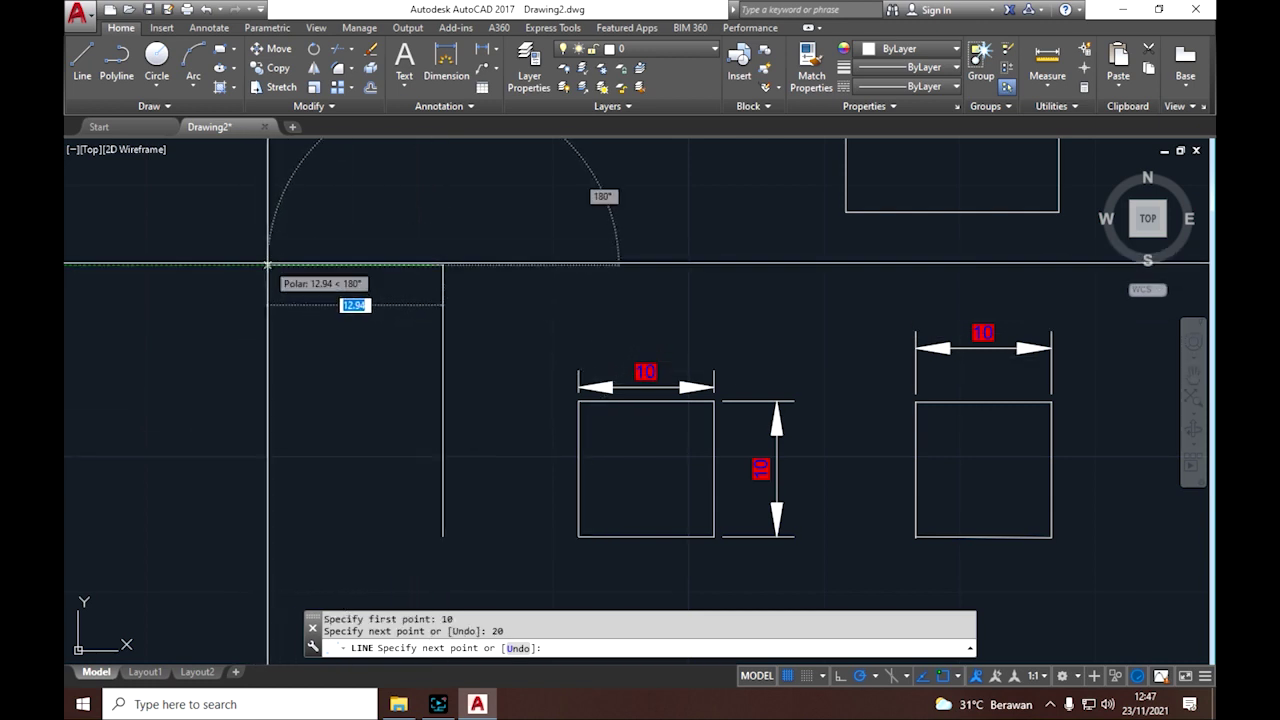
pyautogui.write('15')
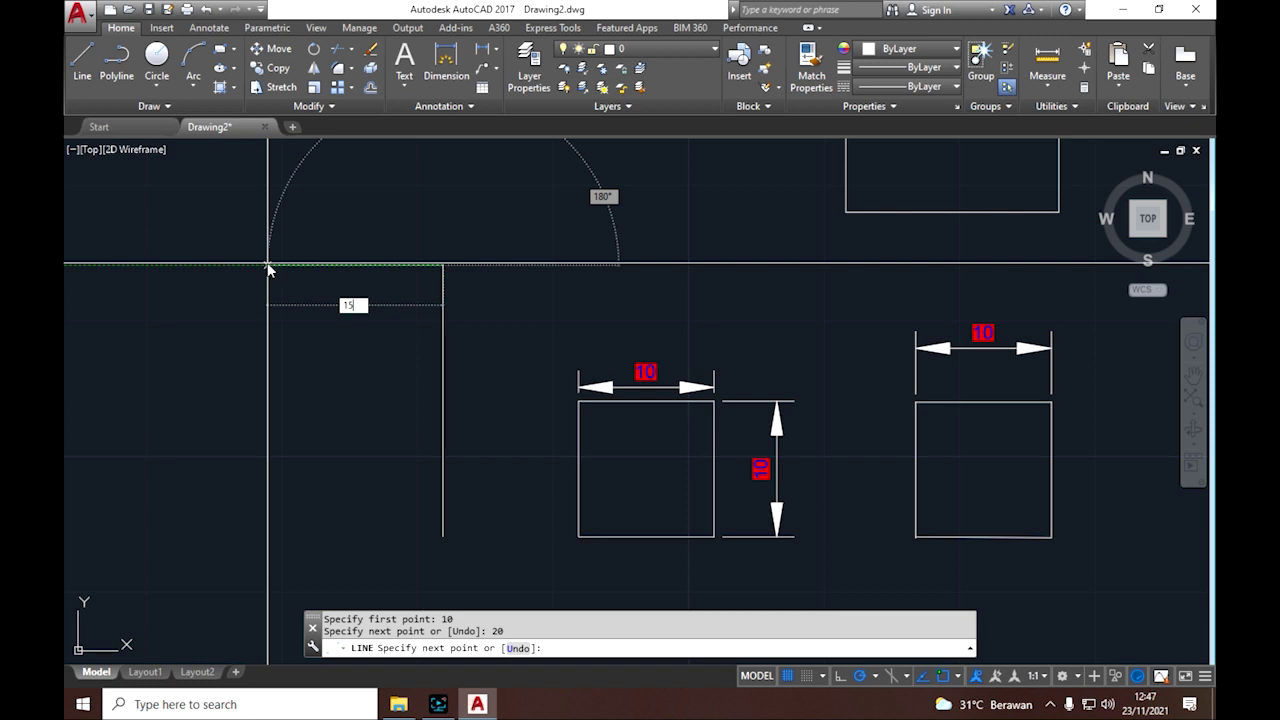
pyautogui.press('Return')
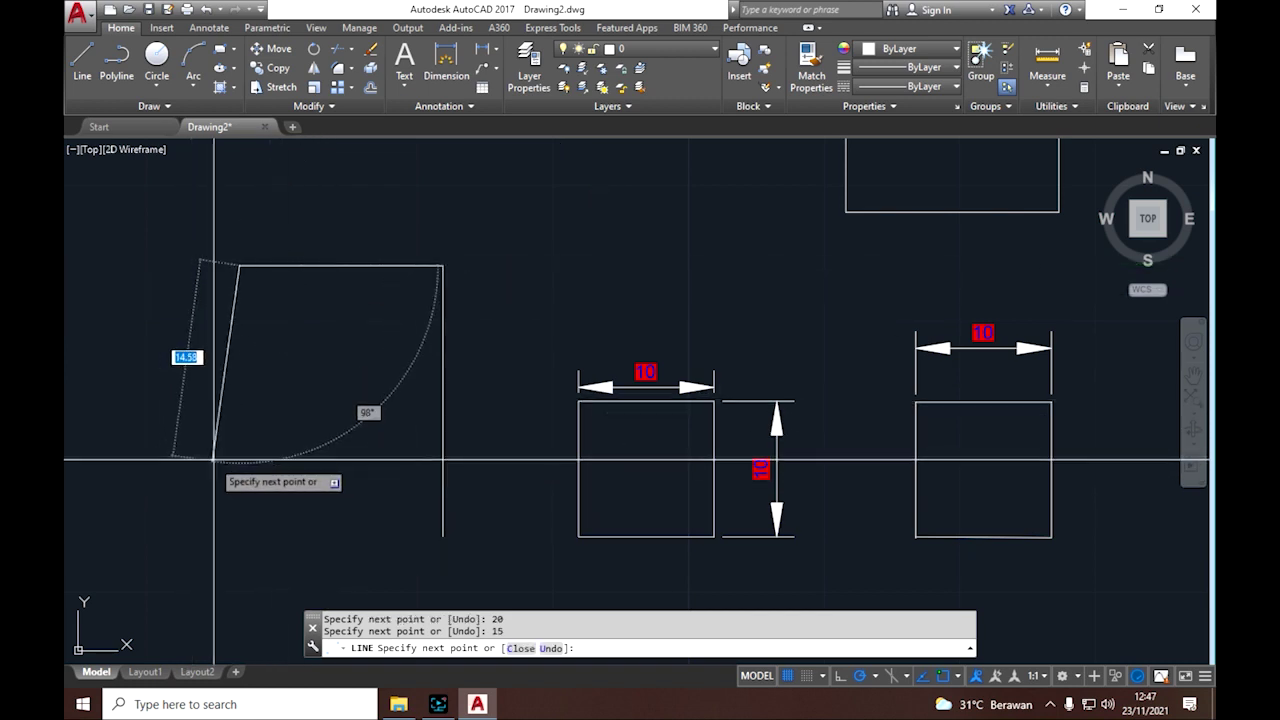
pyautogui.write('20')
pyautogui.press('Return')
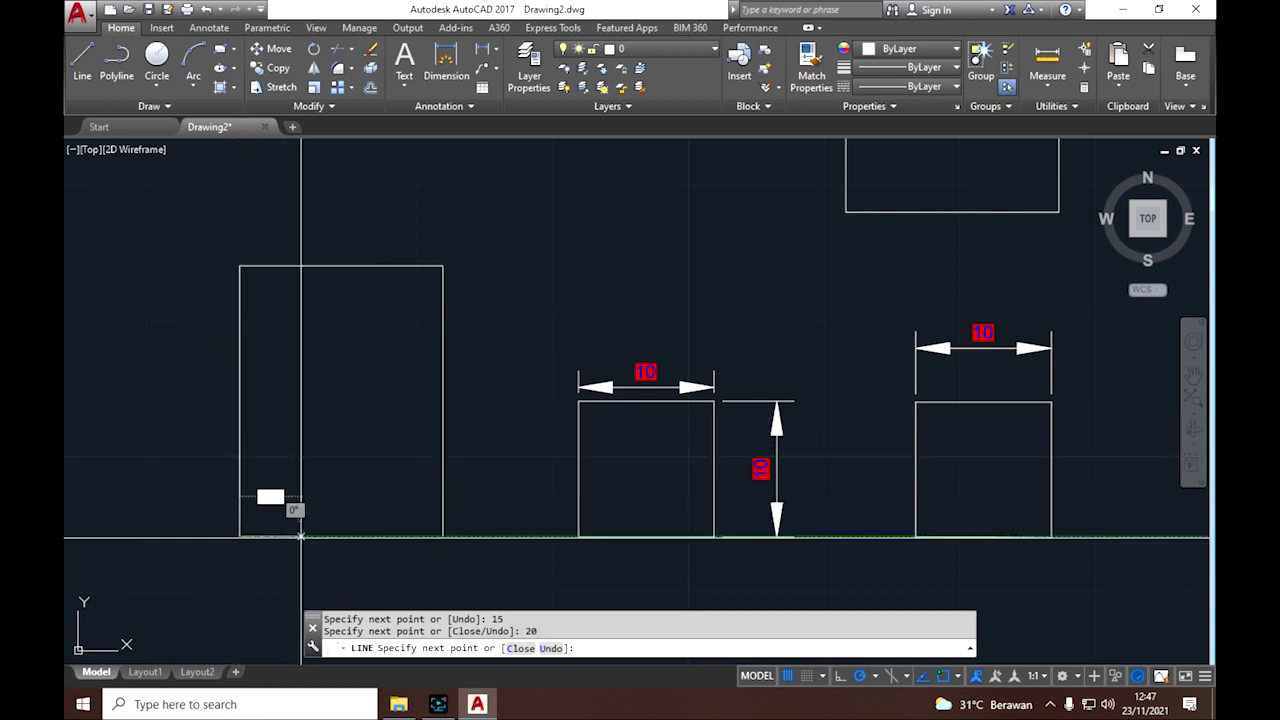
# - Continue the outline with segments 3 right, 12 up, 3 right, 12 down and 9 right to its starting point, and end the line
pyautogui.write('3')
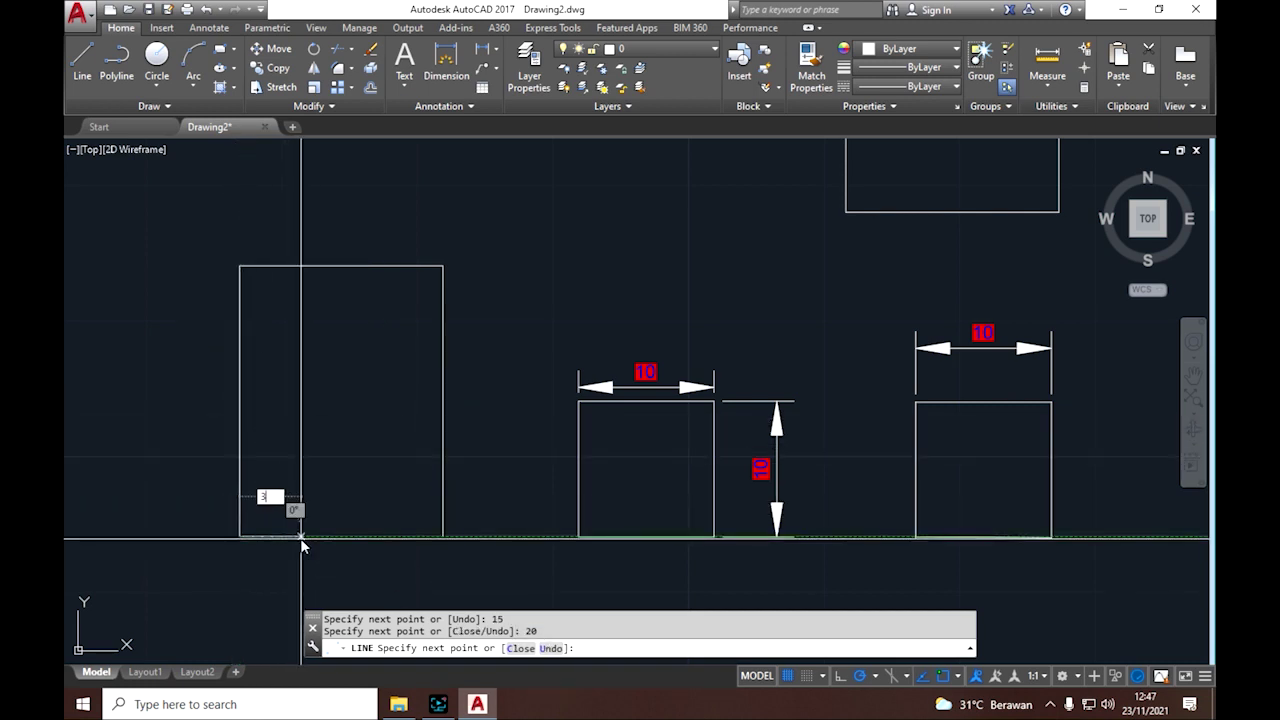
pyautogui.press('Return')
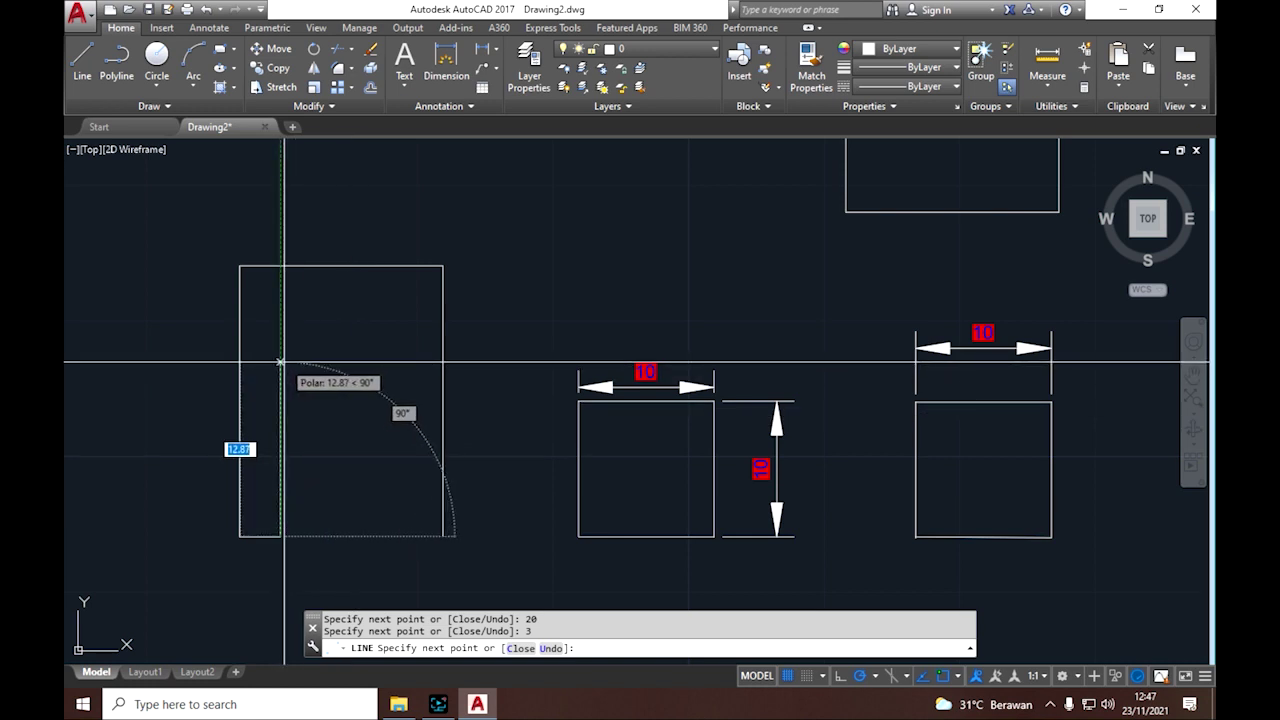
pyautogui.write('1')
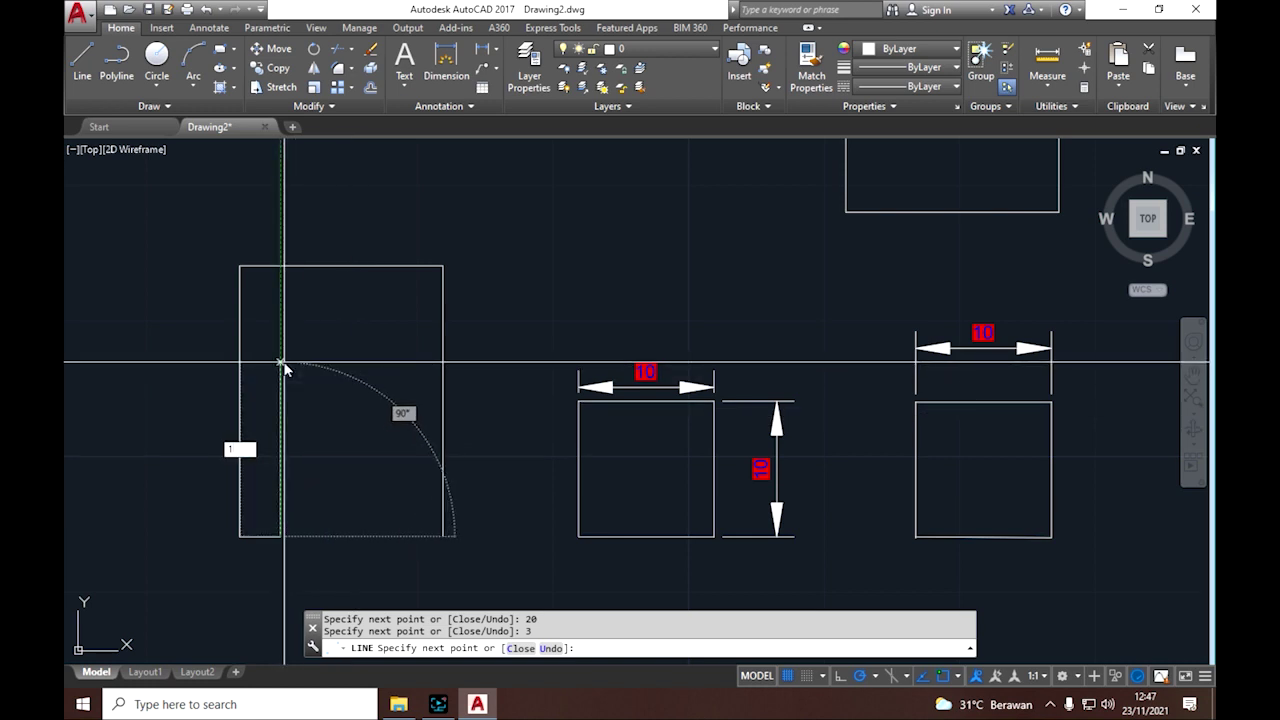
pyautogui.write('1')
pyautogui.press('Return')
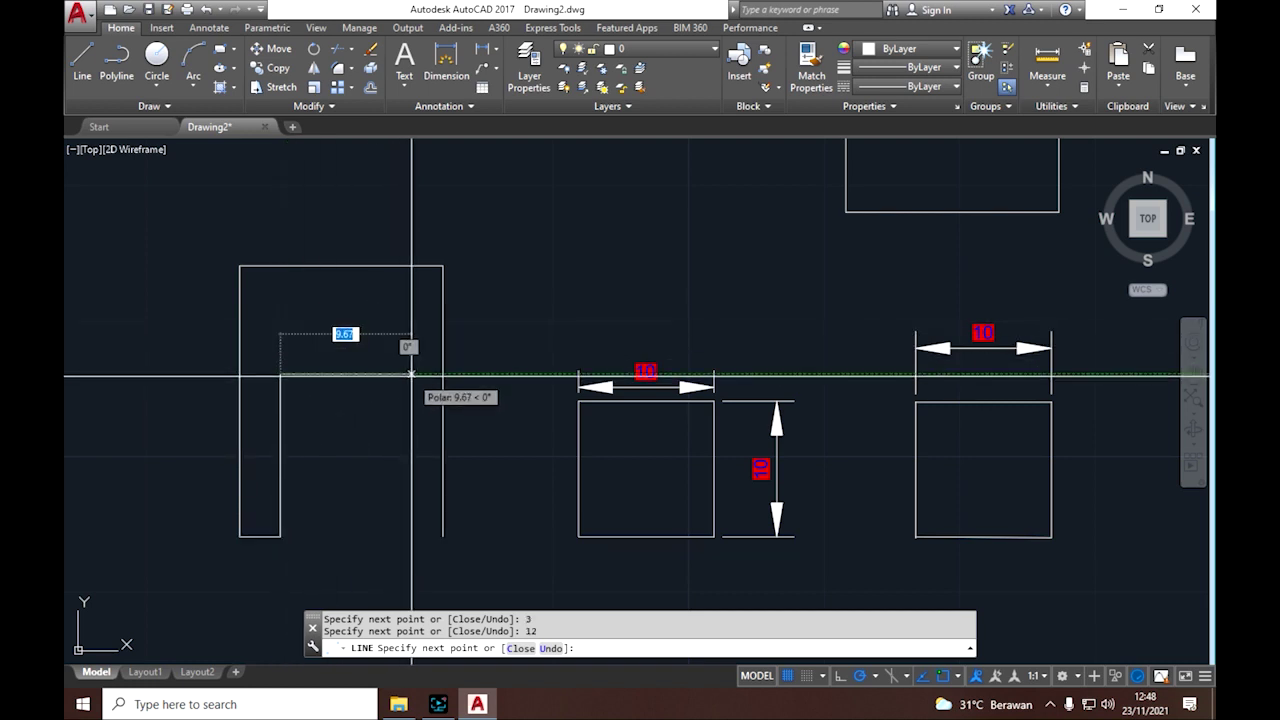
pyautogui.write('3')
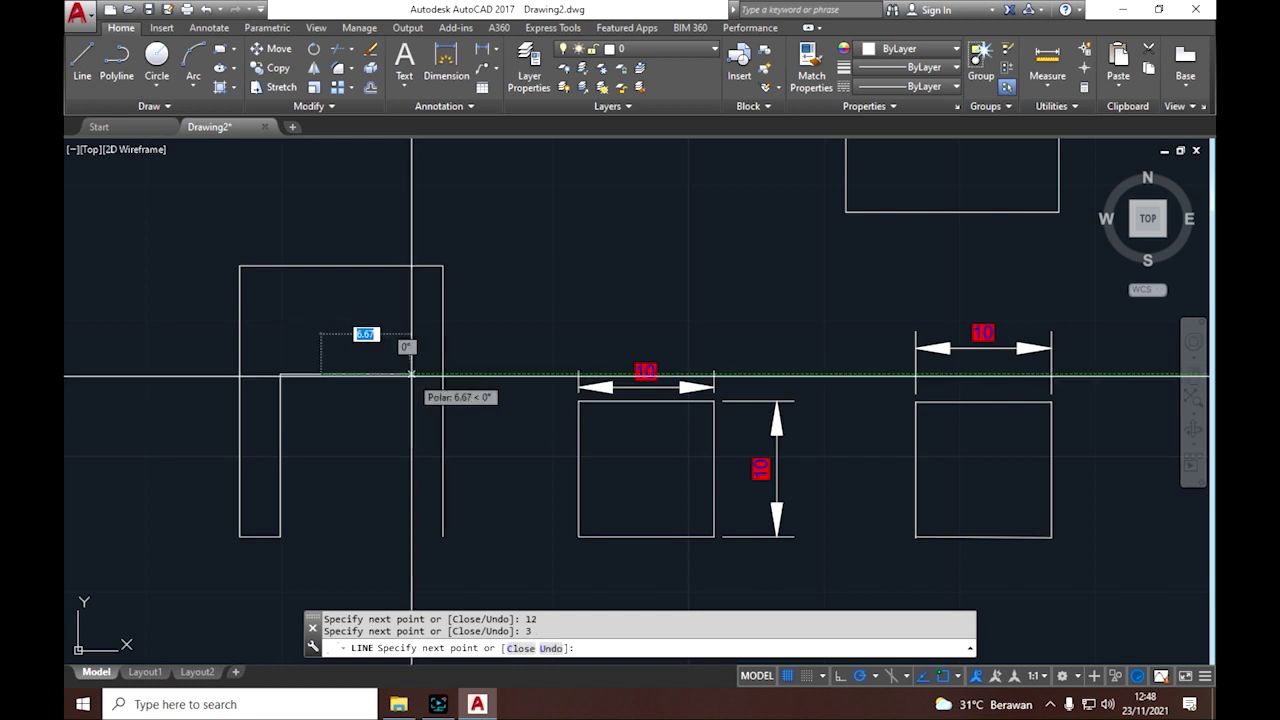
pyautogui.press('Return')
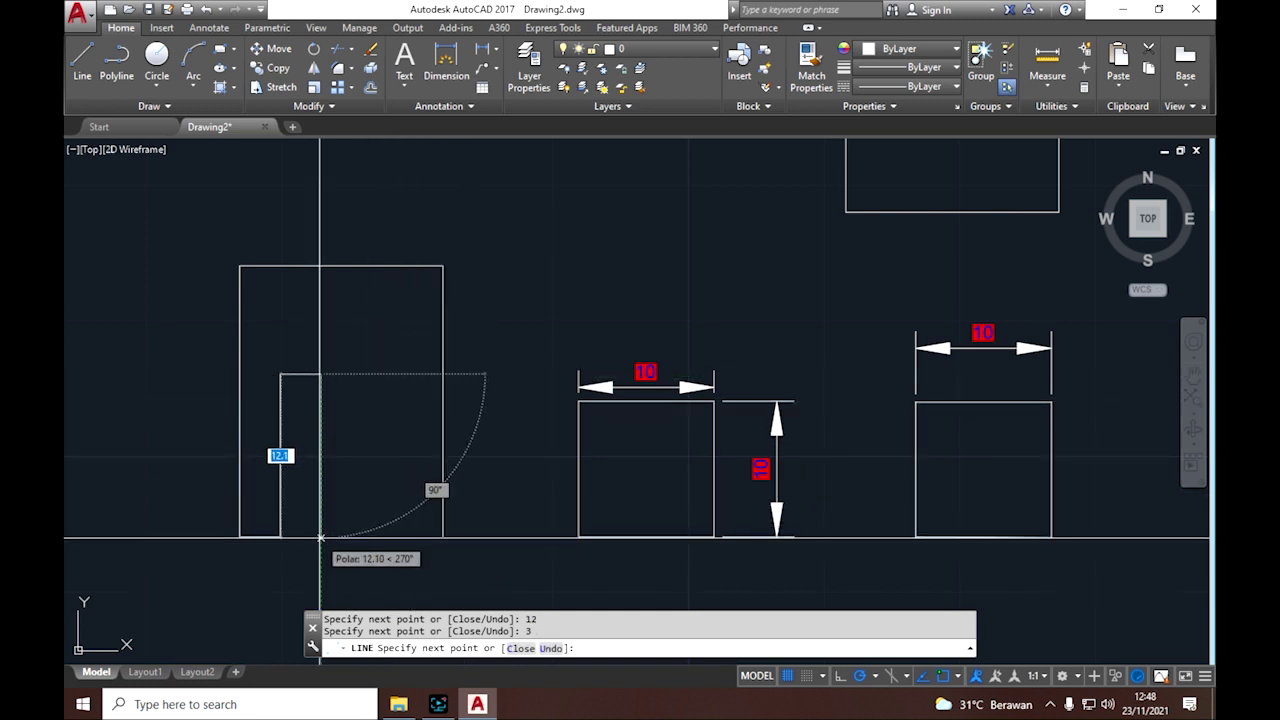
pyautogui.write('12')
pyautogui.press('Return')
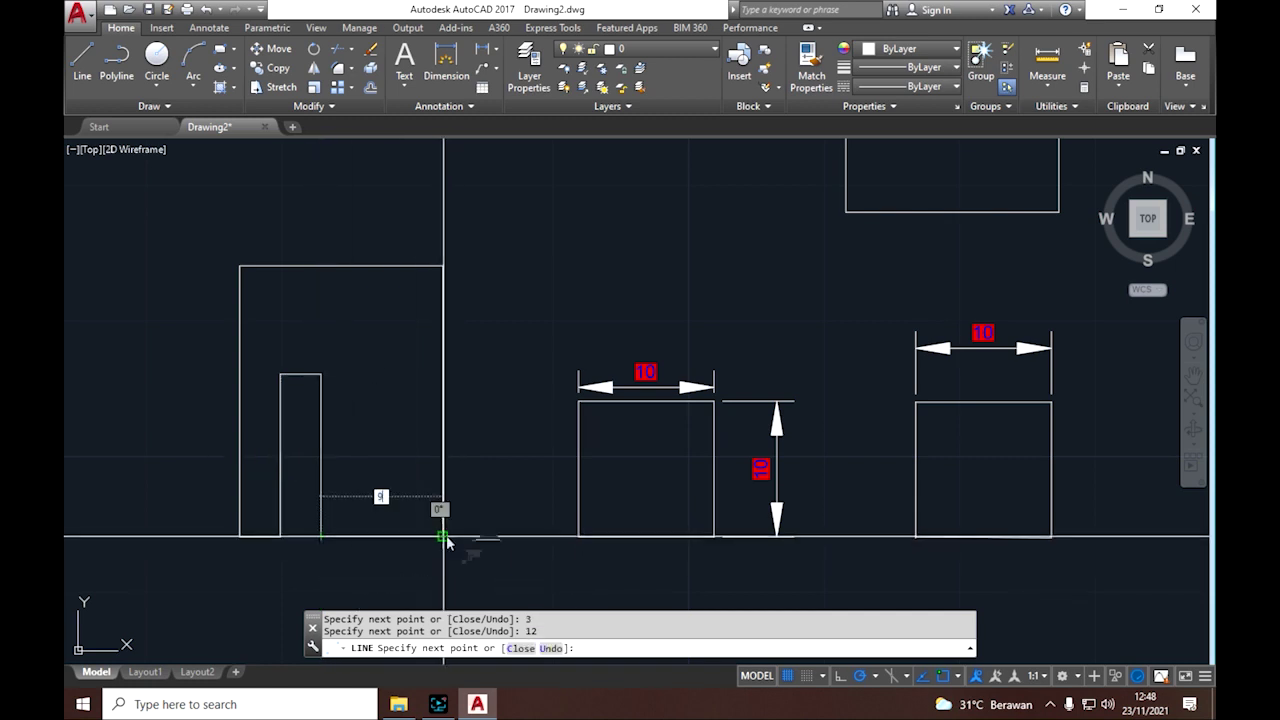
pyautogui.write('9')
pyautogui.press('Return')
pyautogui.press('Return')
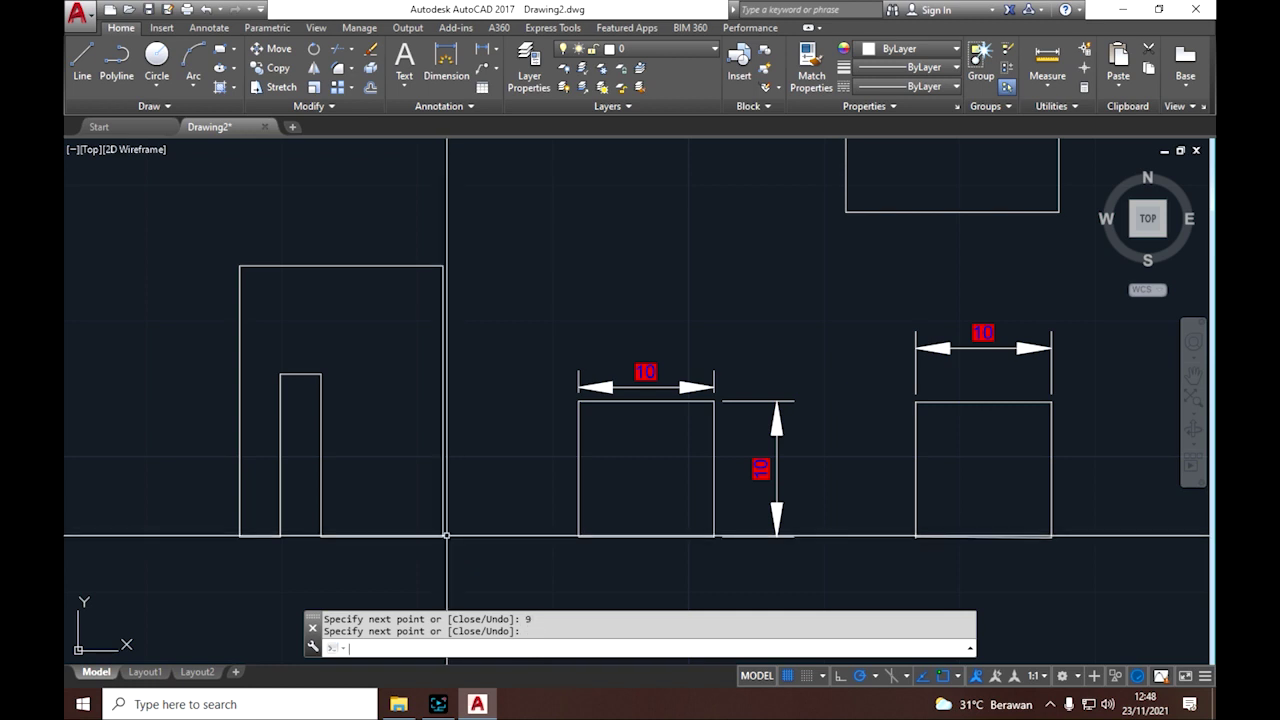
# - Select the whole notched outline with a selection window, and clear the selection
pyautogui.click(159, 210)
pyautogui.click(518, 582)
pyautogui.click(509, 193)
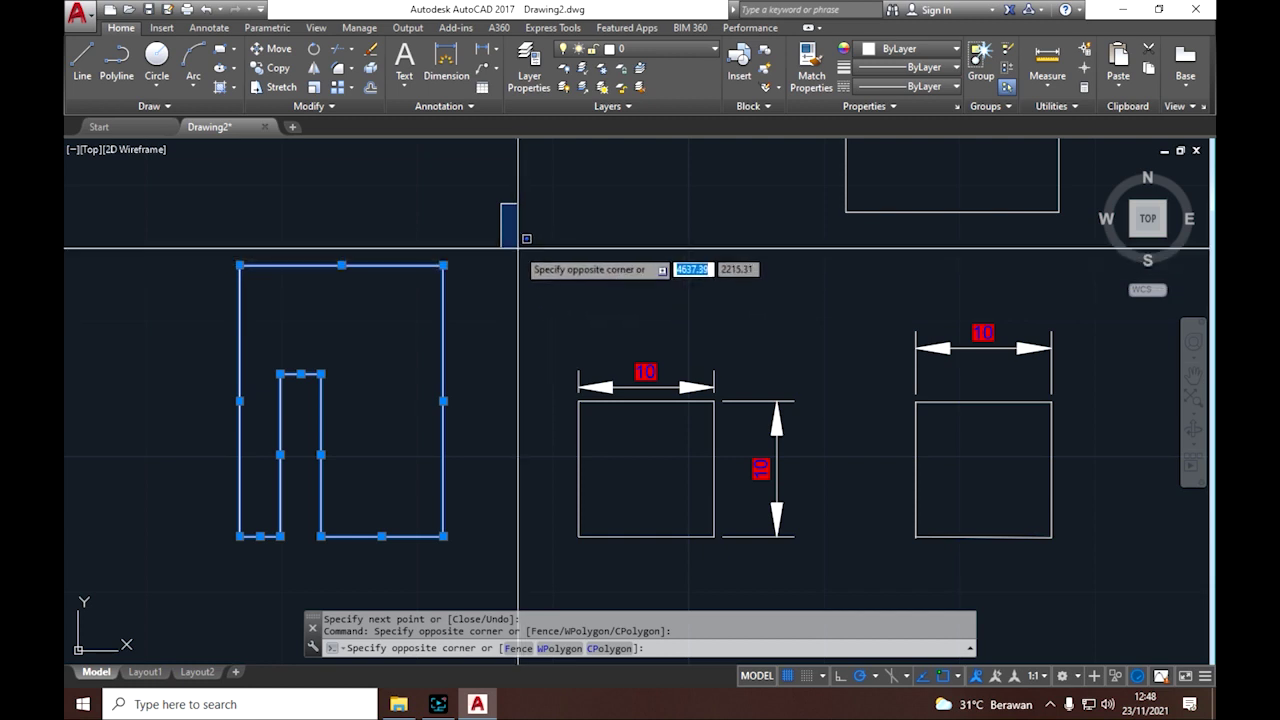
pyautogui.click(518, 249)
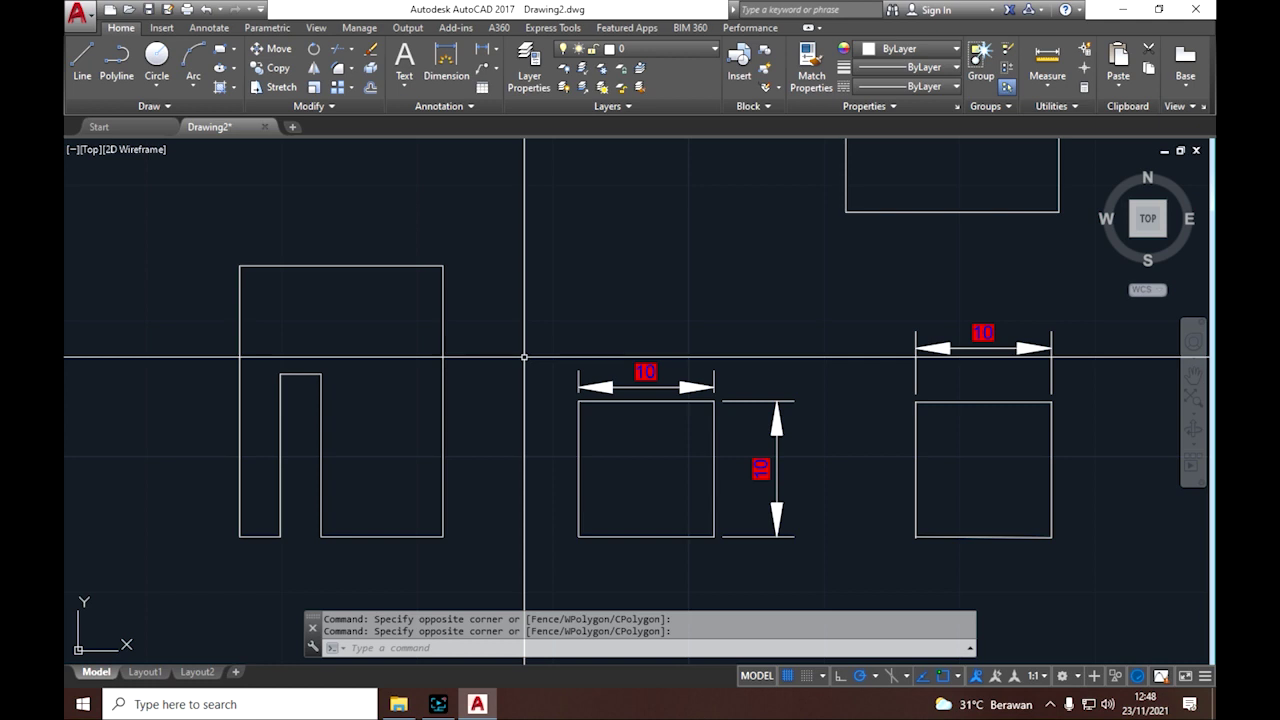
# - Select all four shapes with their dimensions using a crossing selection, and clear the selection
pyautogui.scroll(-4, 524, 356)
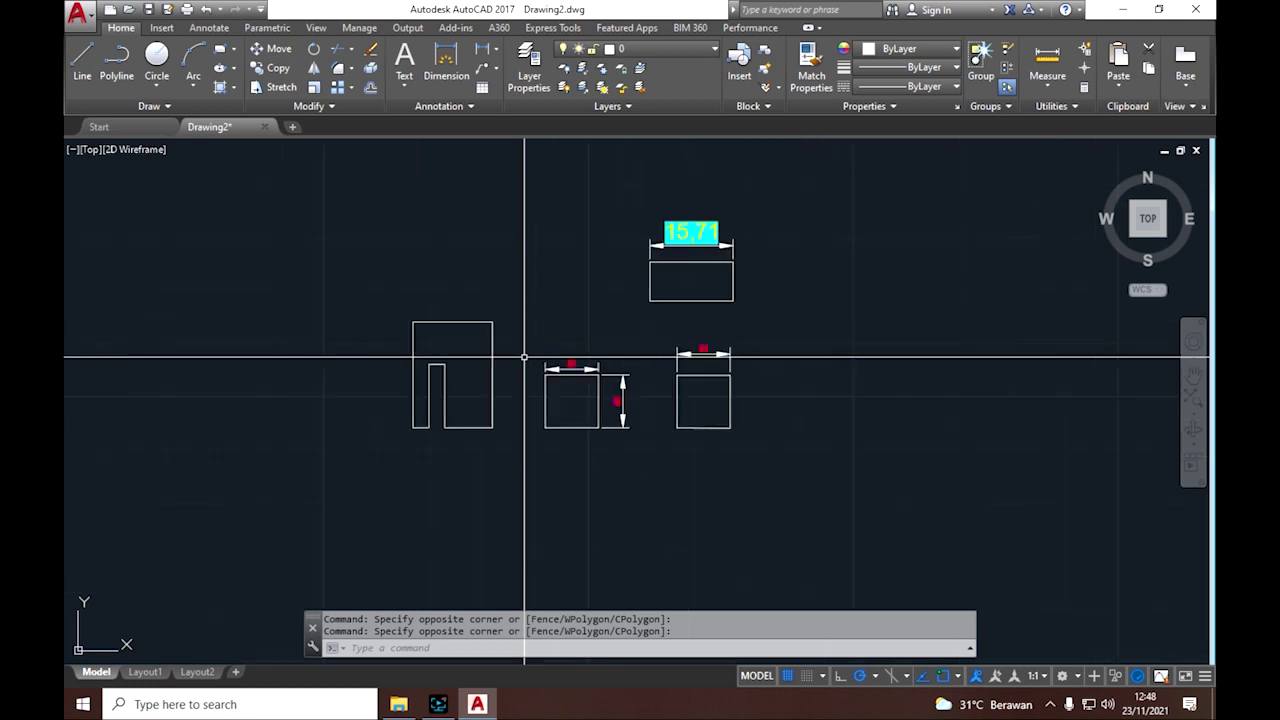
pyautogui.moveTo(371, 263); pyautogui.dragTo(380, 366, button='middle')
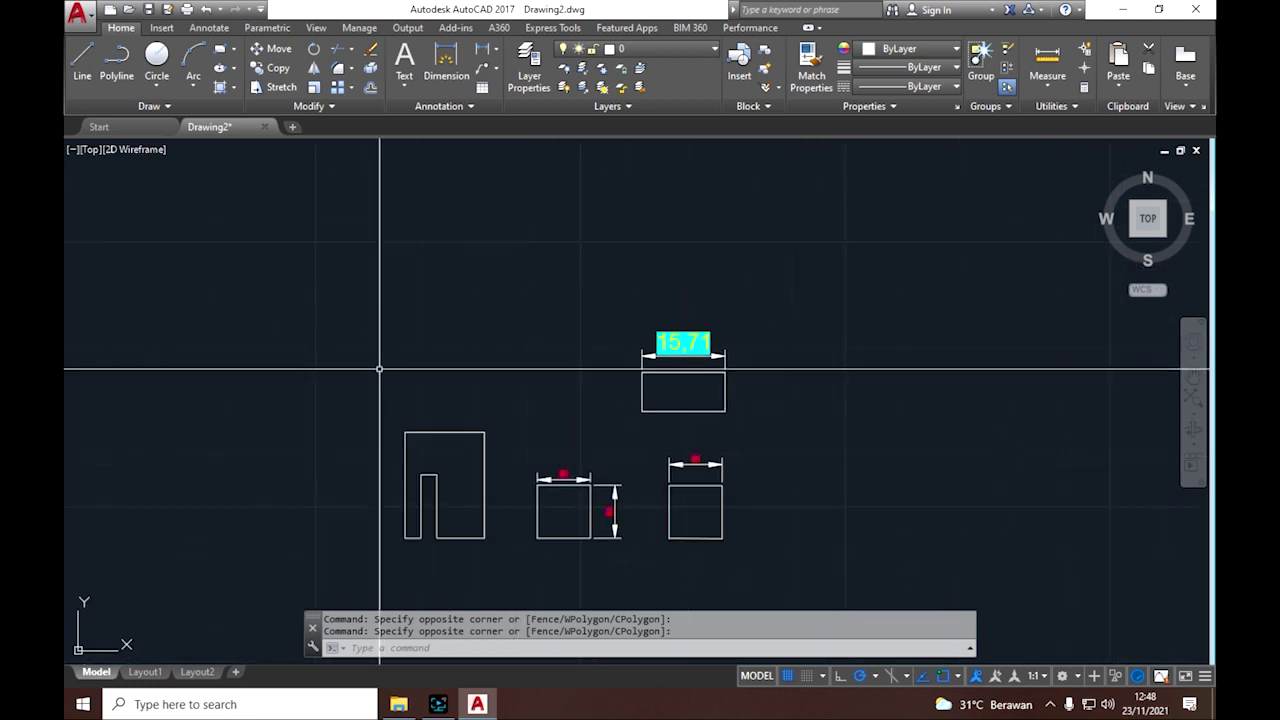
pyautogui.click(796, 596)
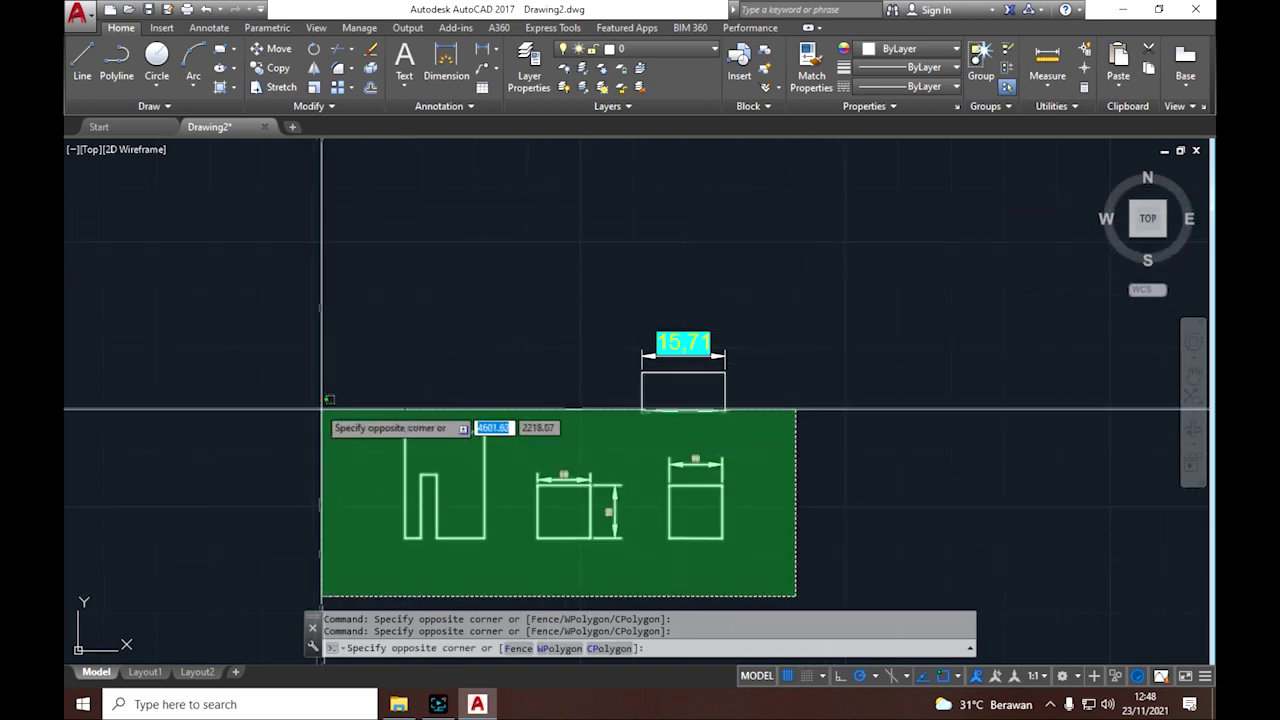
pyautogui.click(312, 281)
pyautogui.click(363, 267)
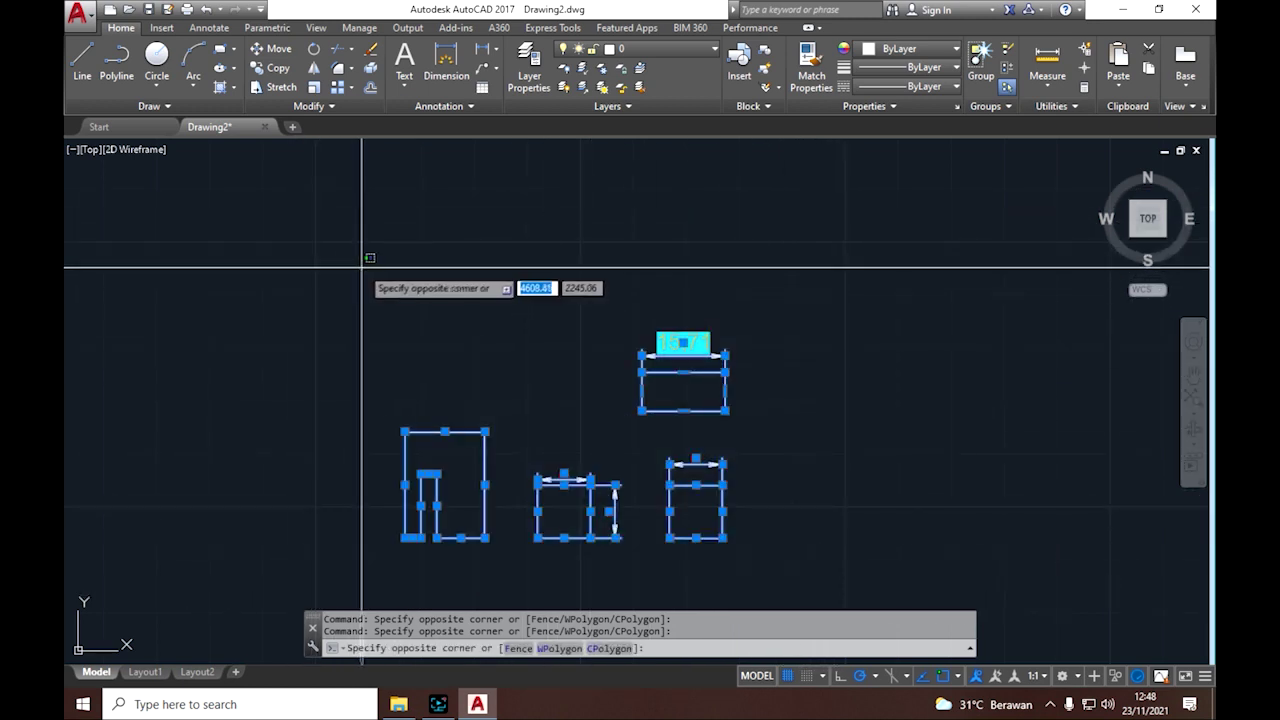
pyautogui.press('Escape')
pyautogui.click(468, 297)
pyautogui.click(466, 297)
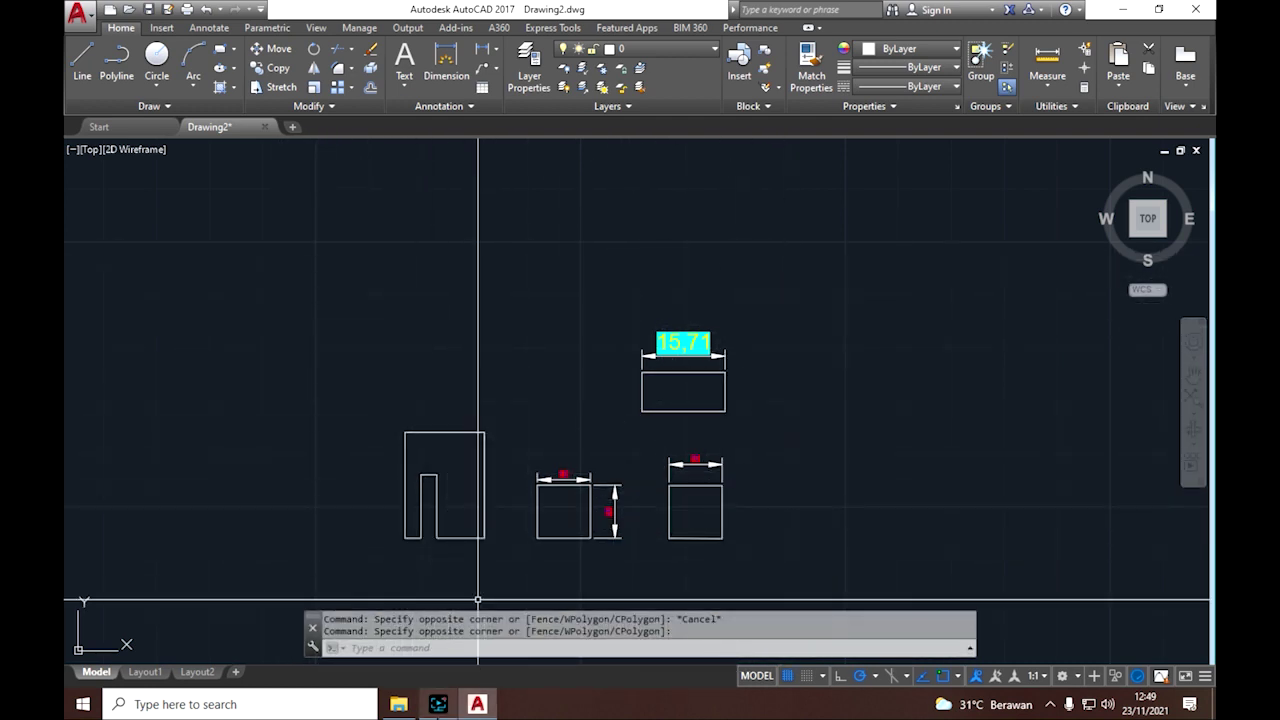
pyautogui.click(437, 704)
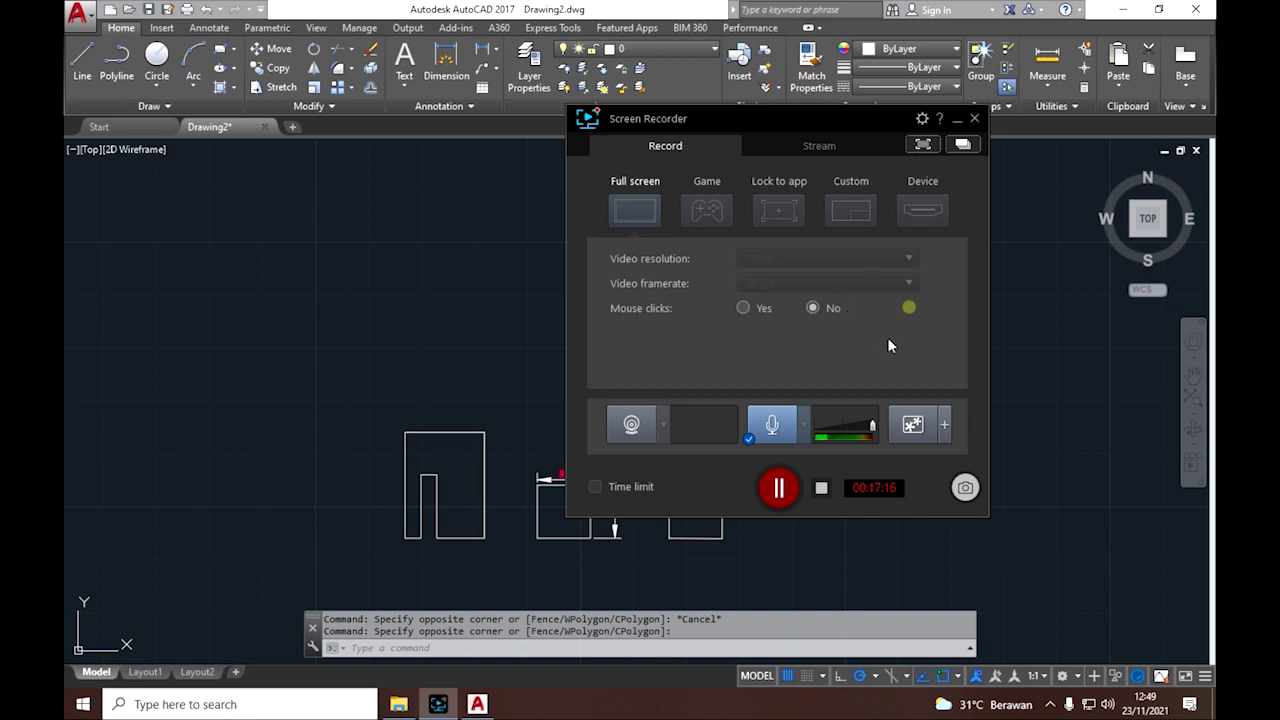